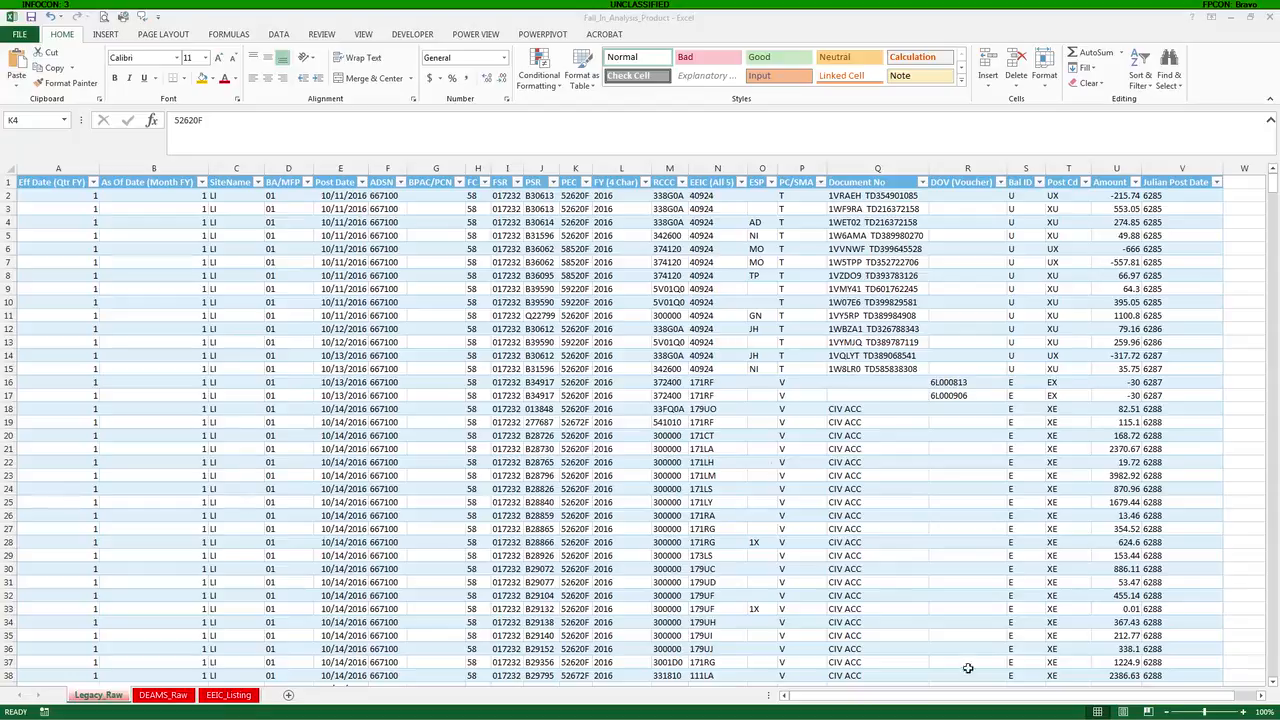
- Add a table column headed EEIC Desc in W1, directly after Julian Post Date on the Legacy_Raw sheet
click(938, 697)
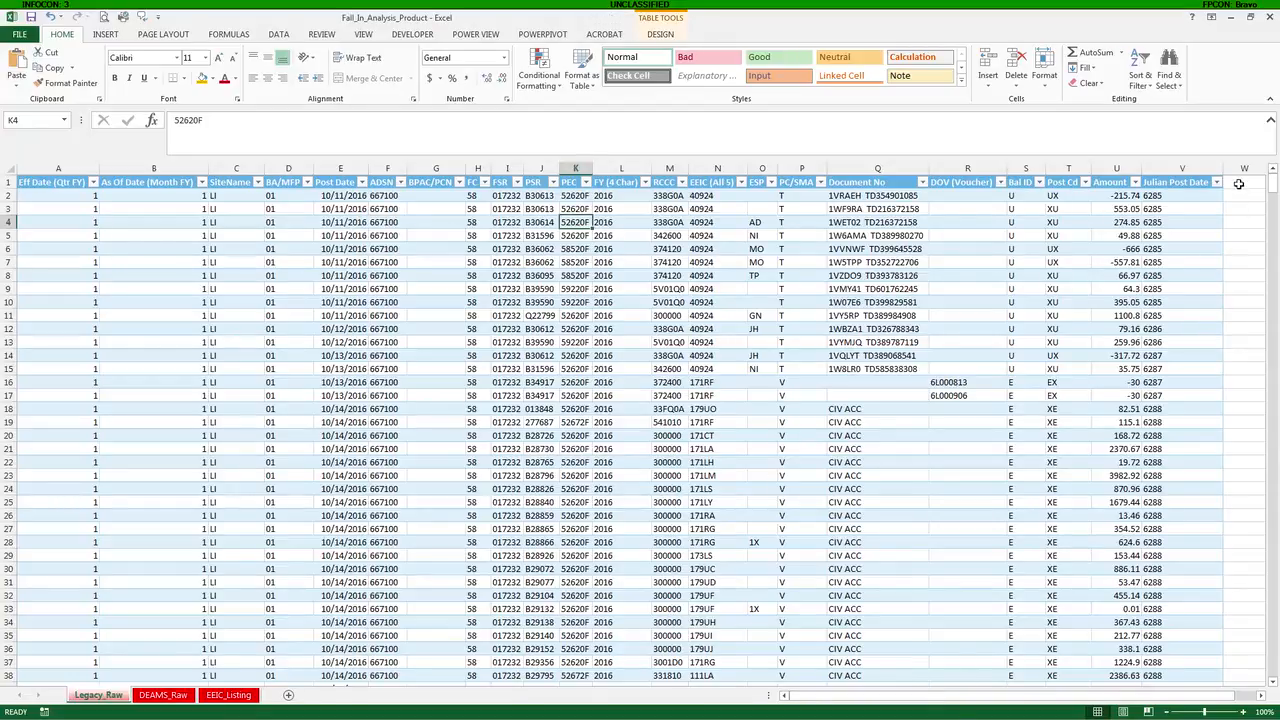
click(1238, 184)
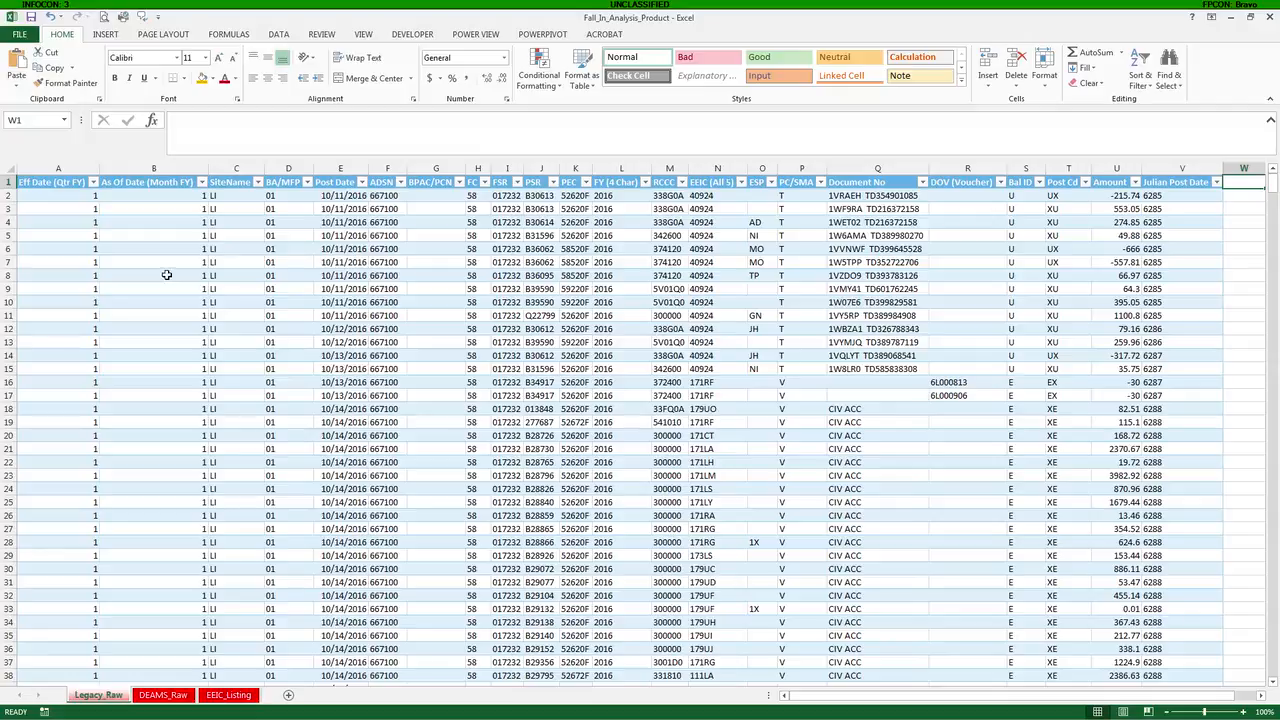
click(1100, 234)
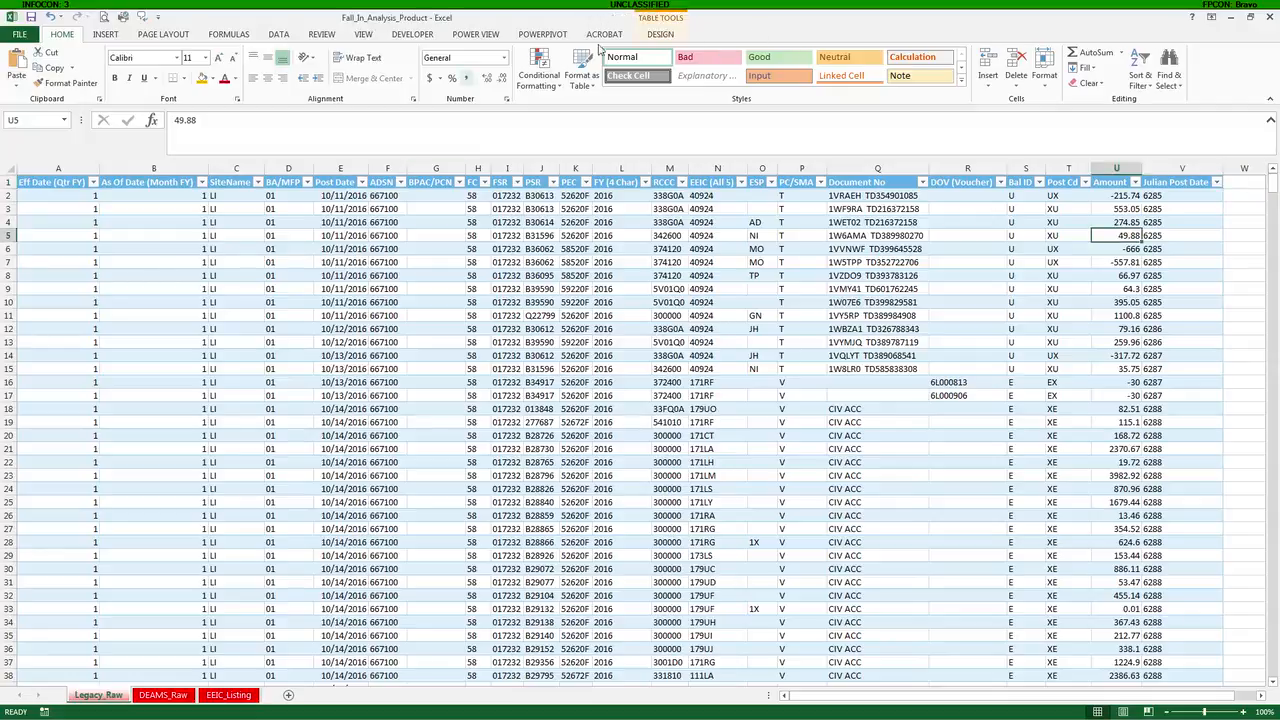
click(662, 36)
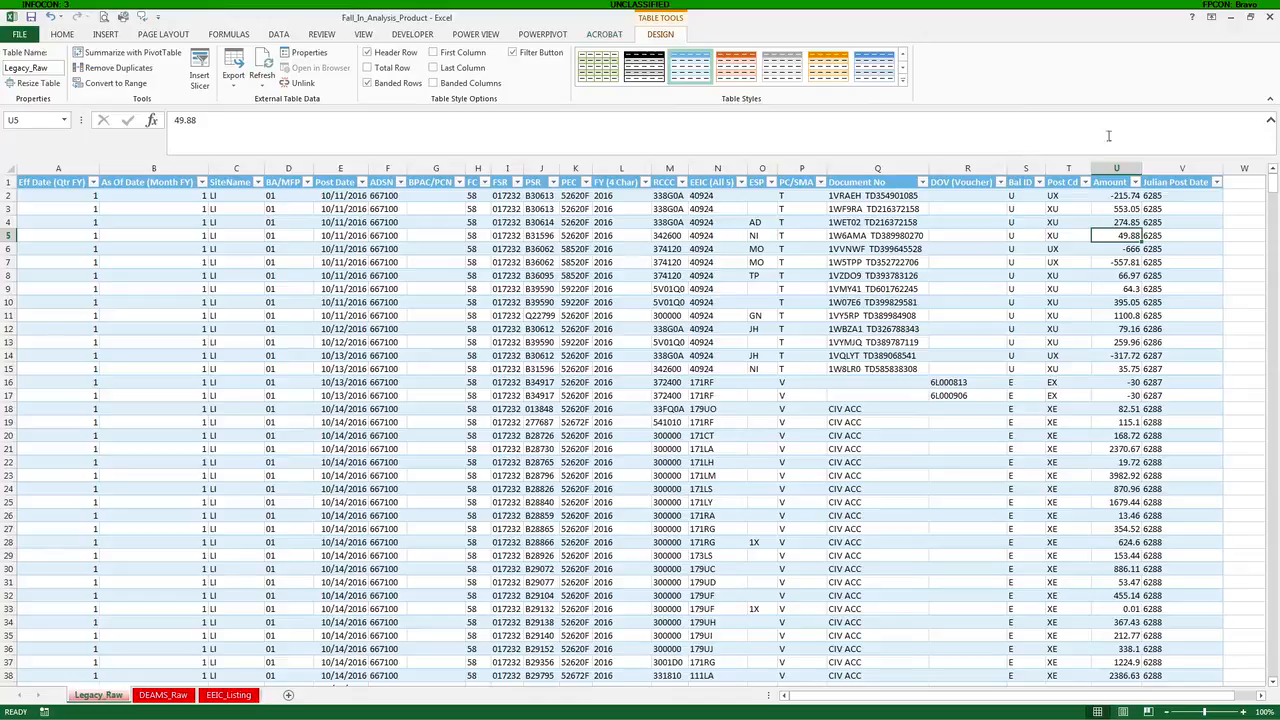
click(1243, 182)
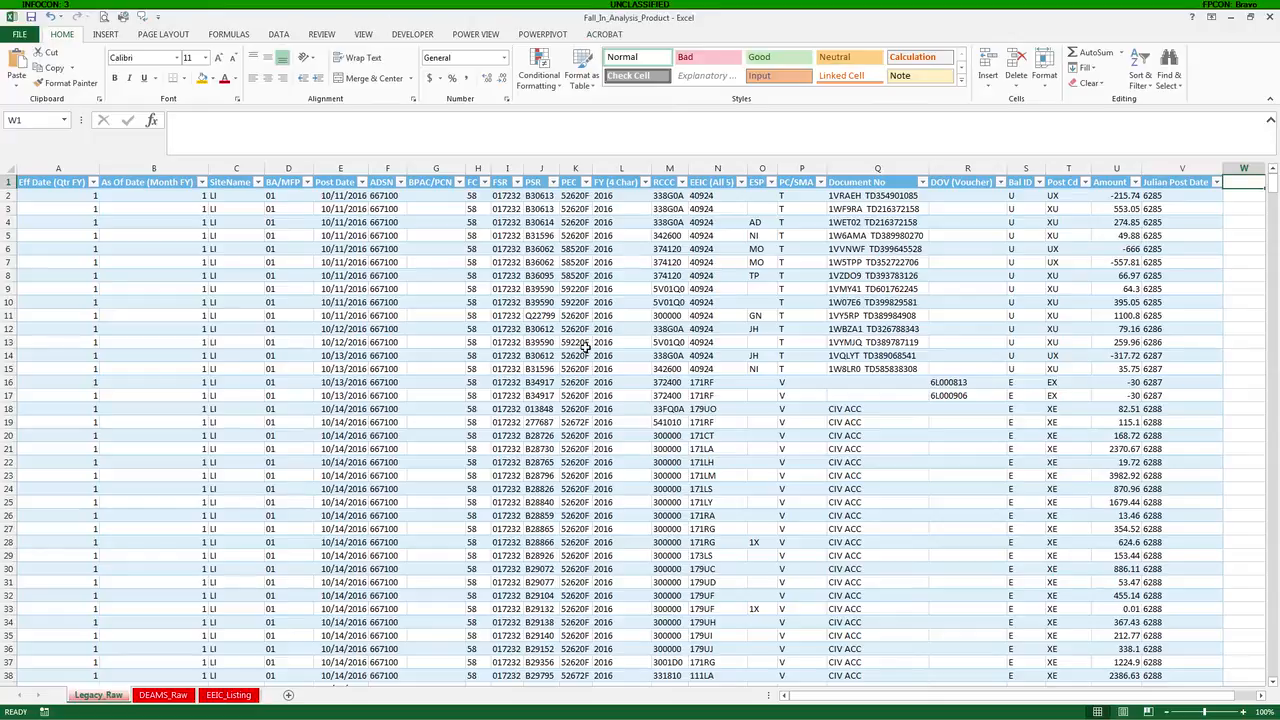
text(EEI)
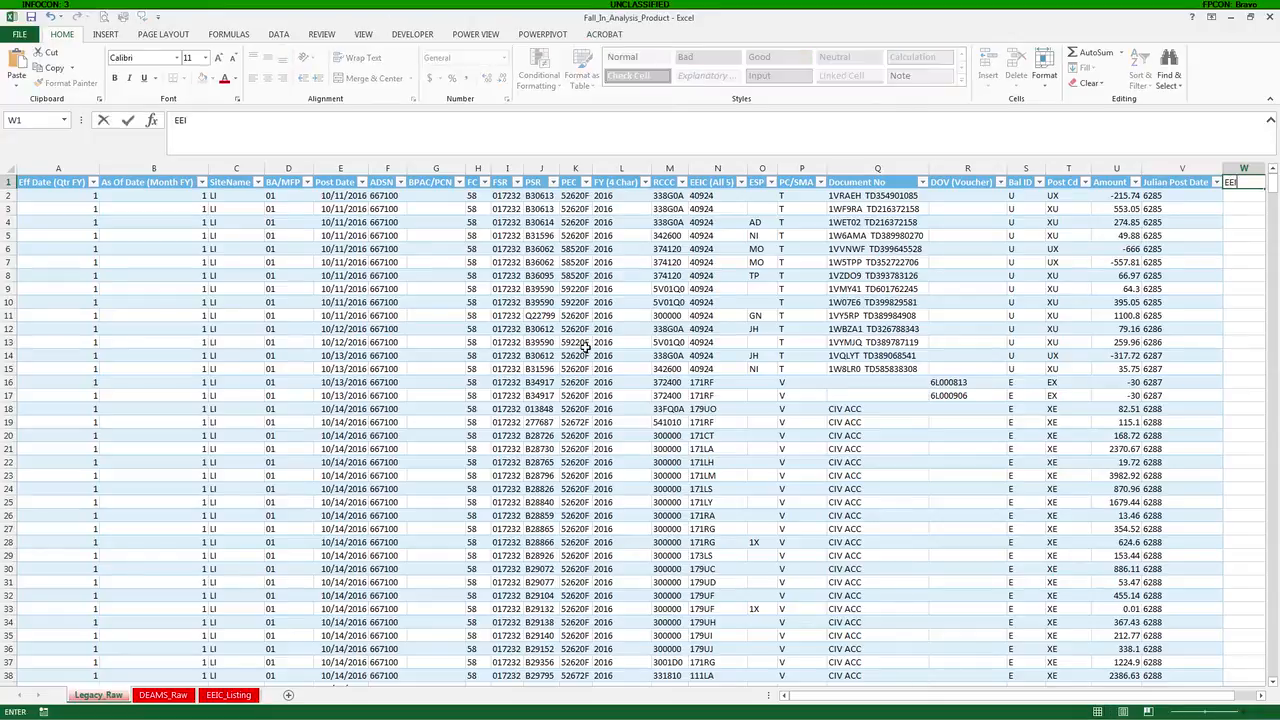
text(C Desc)
key(Return)
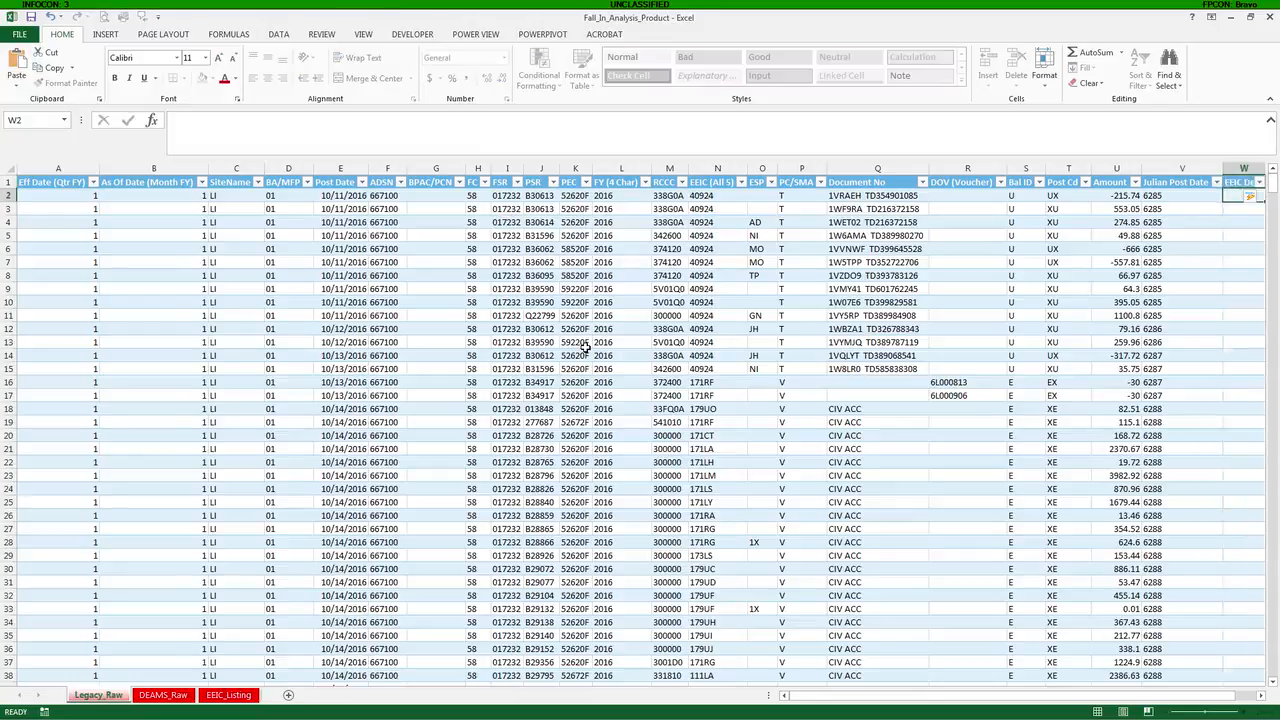
- Enter the formula =VLOOKUP([@[EEIC (All 5)]],EEIC,4,0) in the first data cell of the EEIC Desc column
drag(1157, 700, 1222, 700)
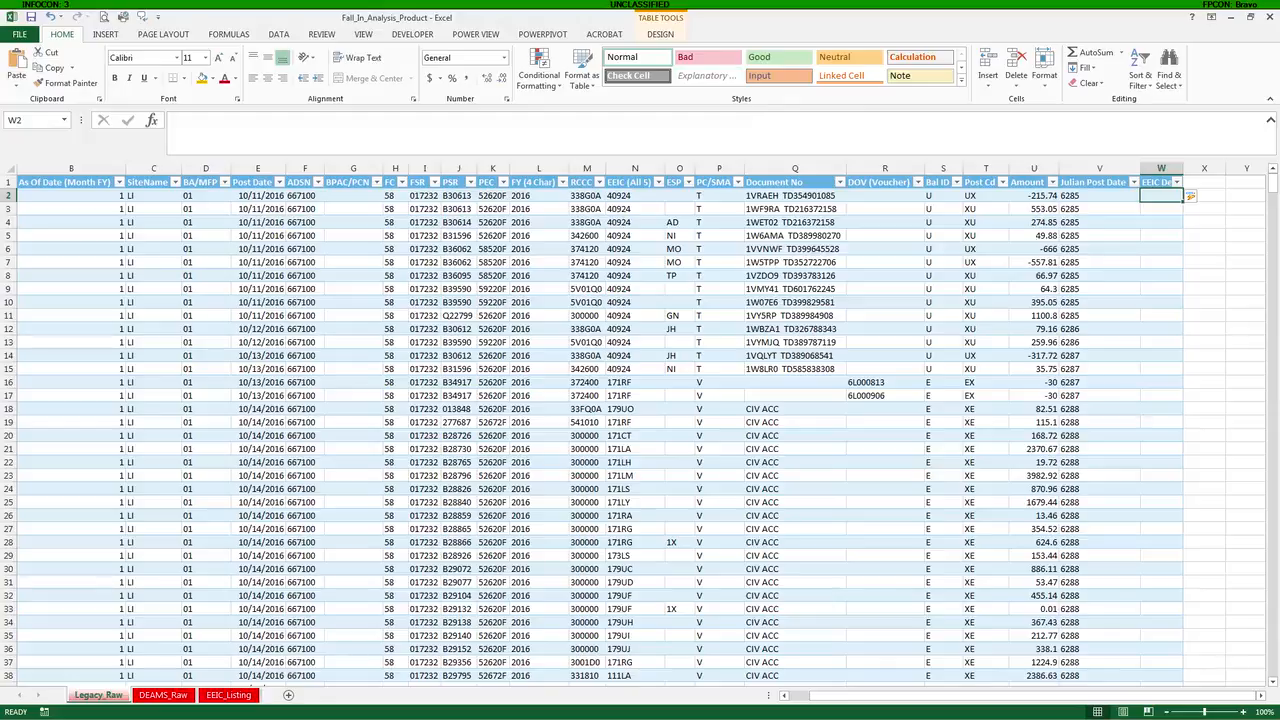
key(alt+Tab)
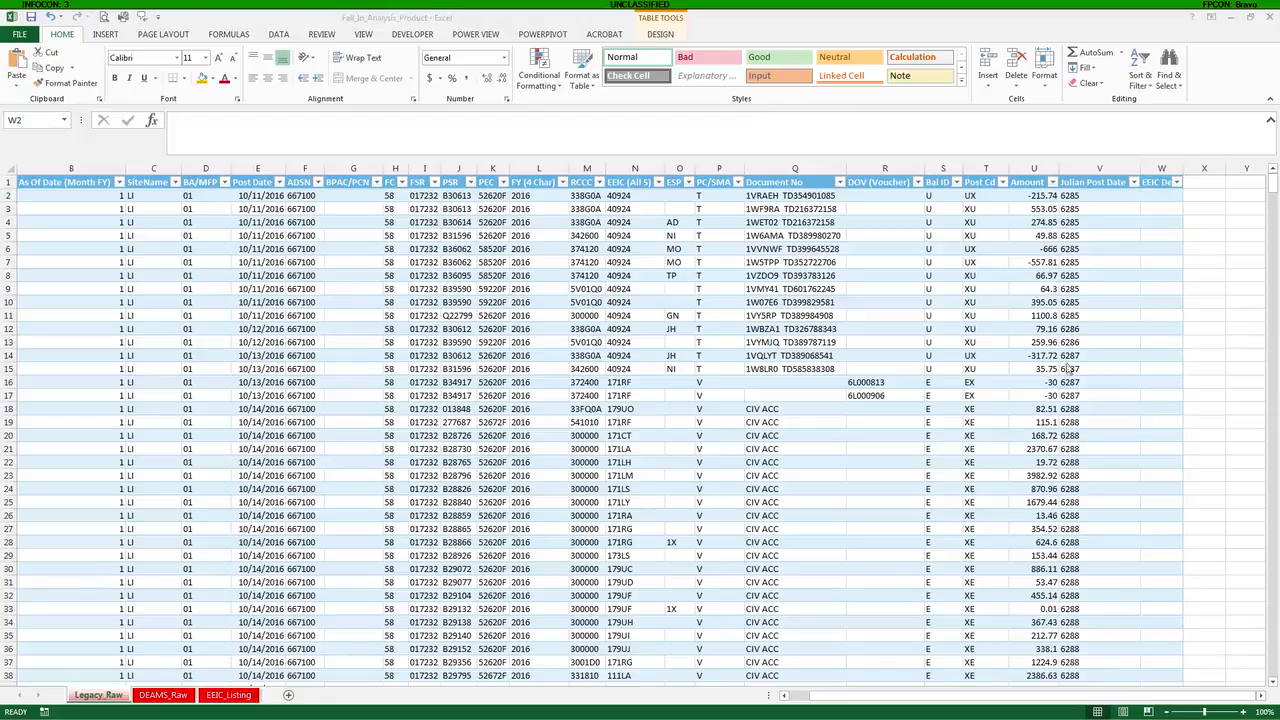
click(1158, 196)
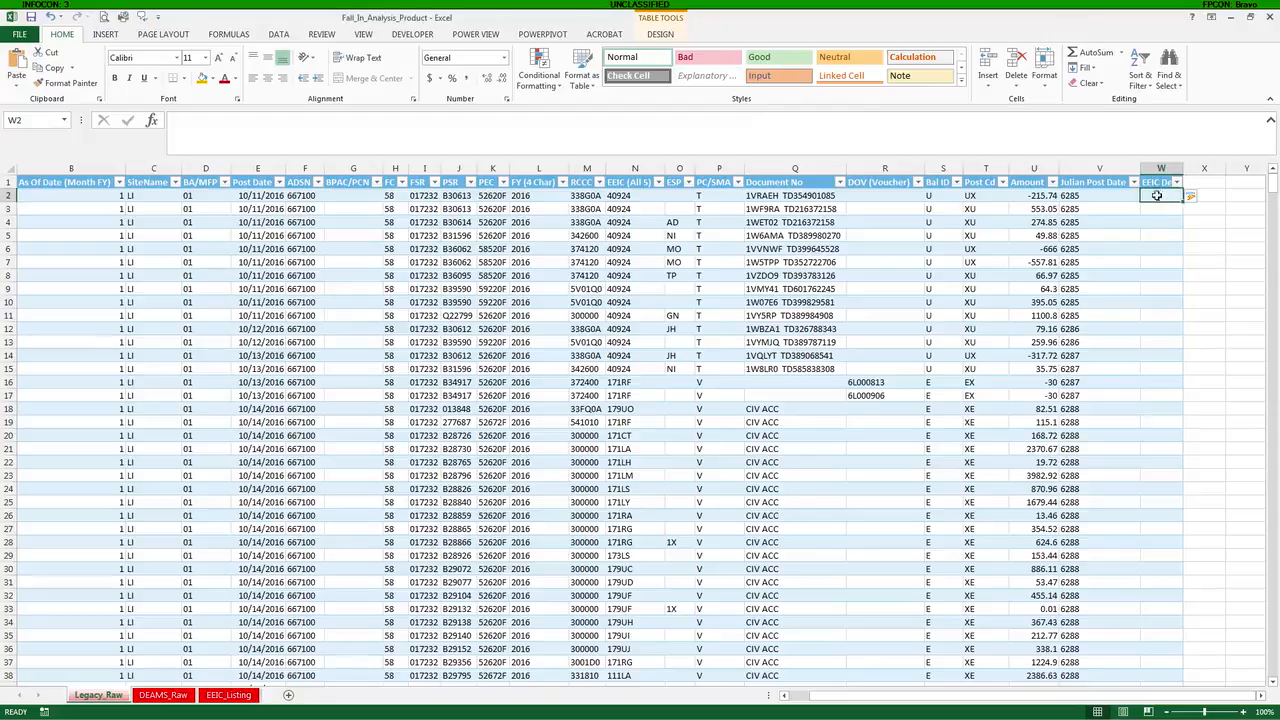
click(251, 124)
text(=VLOOKUP([@[EEIC (All 5)]],EEIC,4,0))
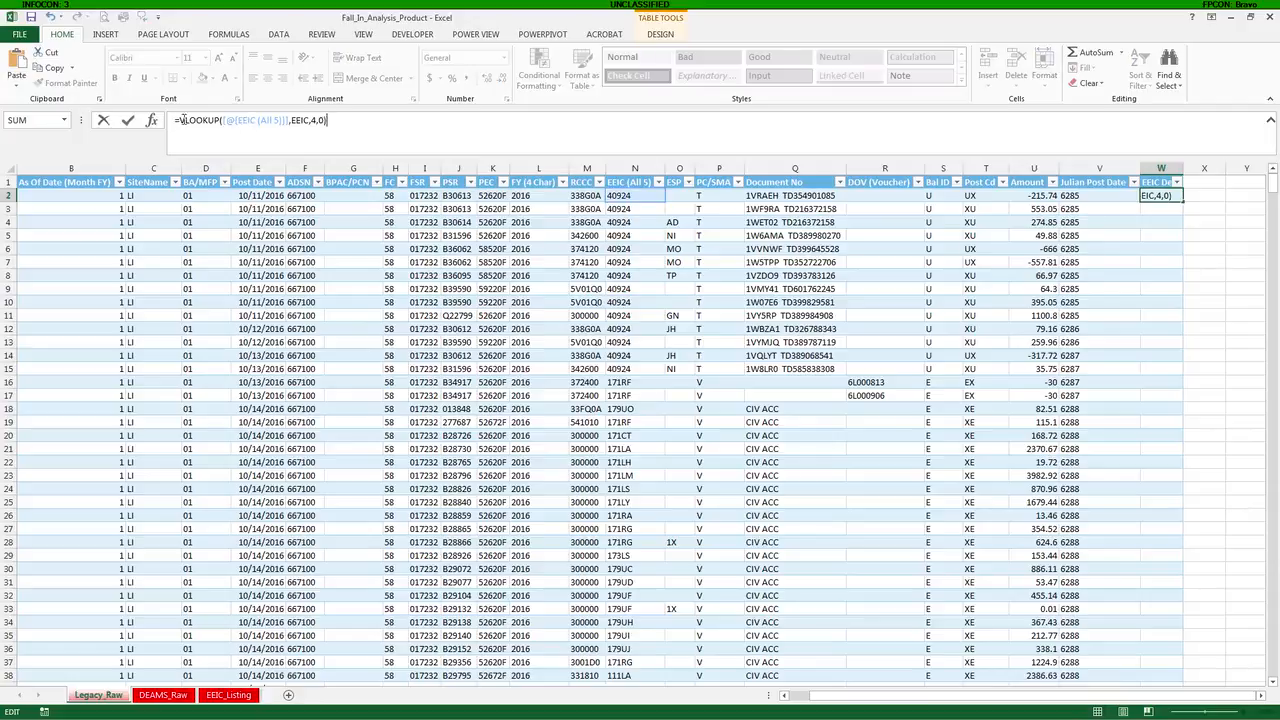
- Re-enter the EEIC table as the table array argument of the VLOOKUP formula
click(251, 121)
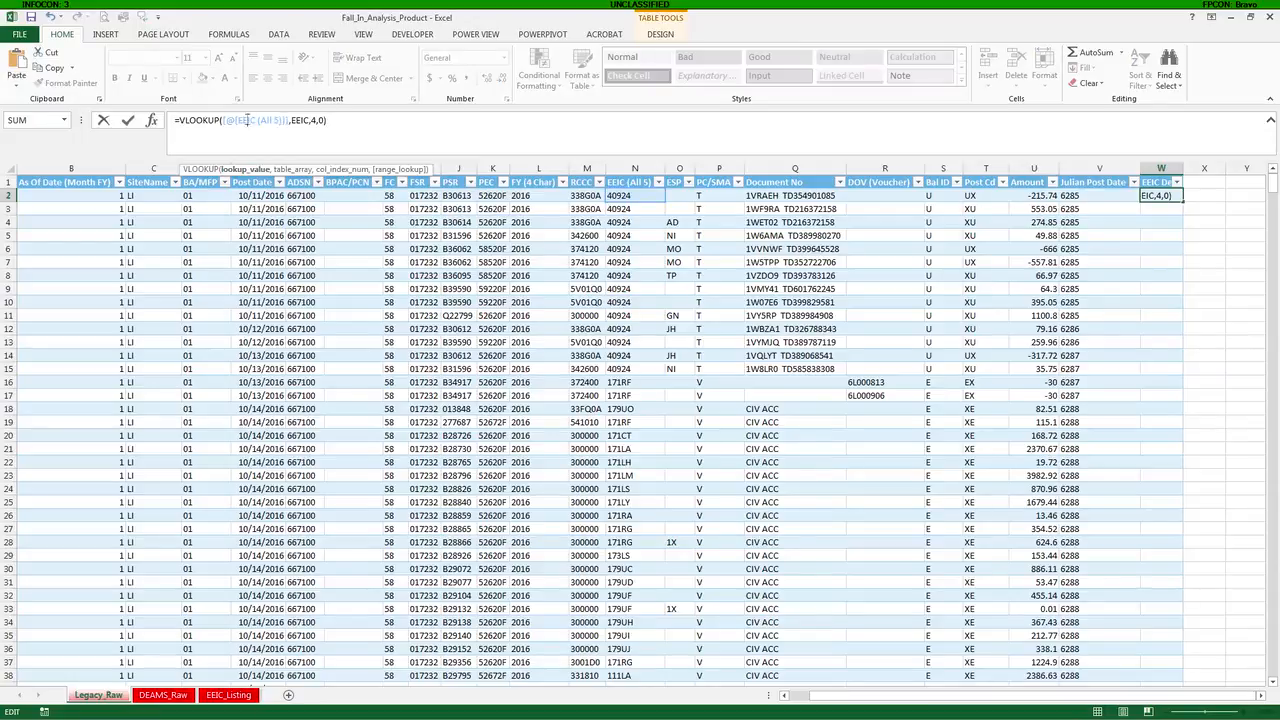
click(299, 120)
drag(293, 120, 311, 120)
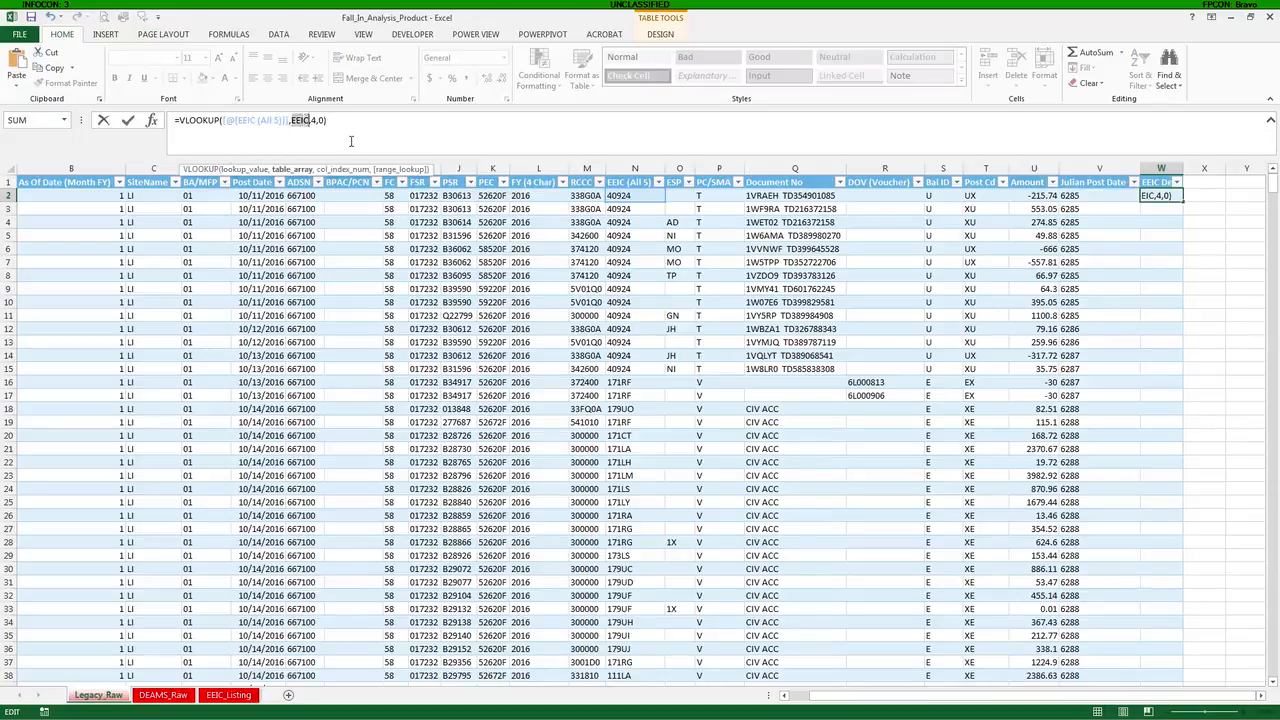
key(BackSpace)
text(E)
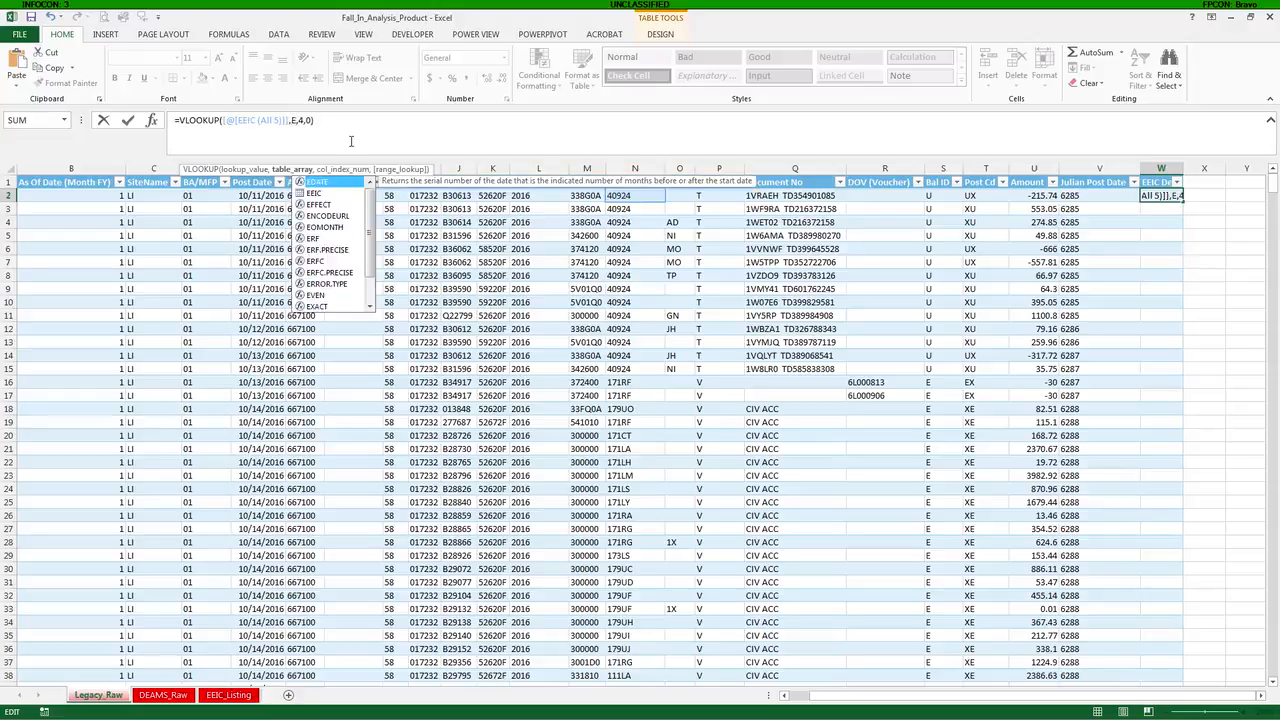
click(318, 195)
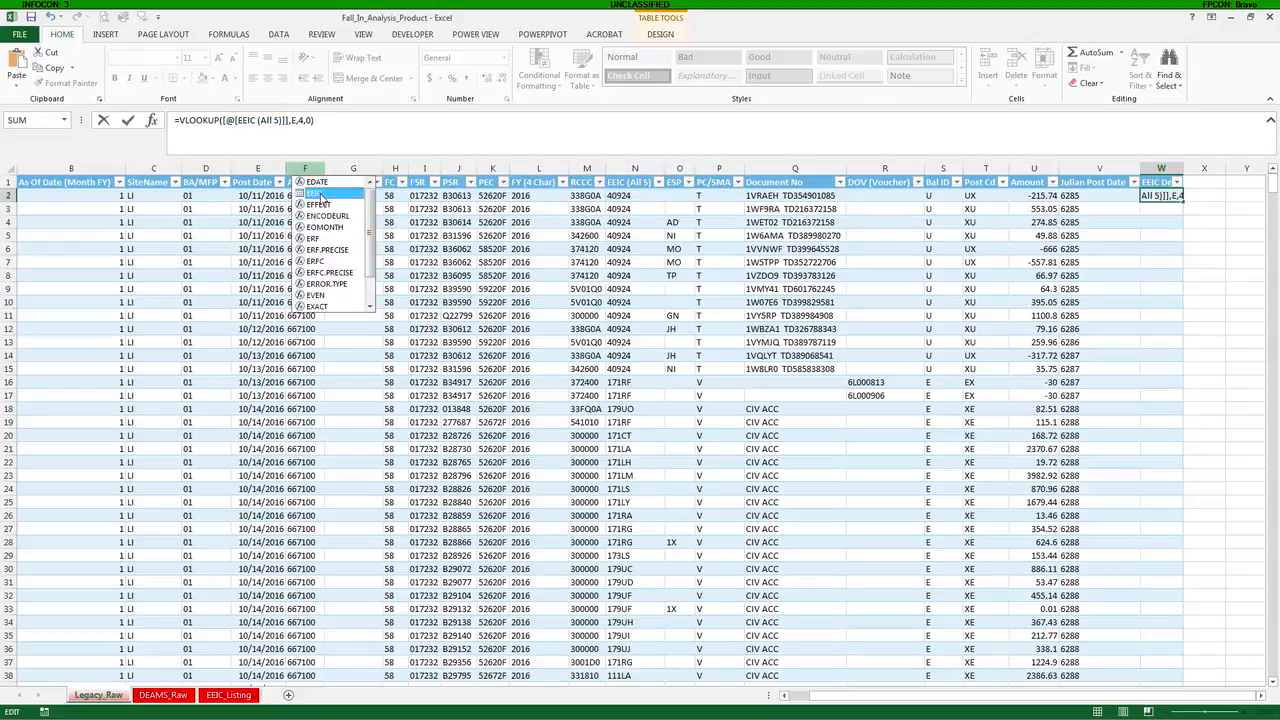
click(296, 121)
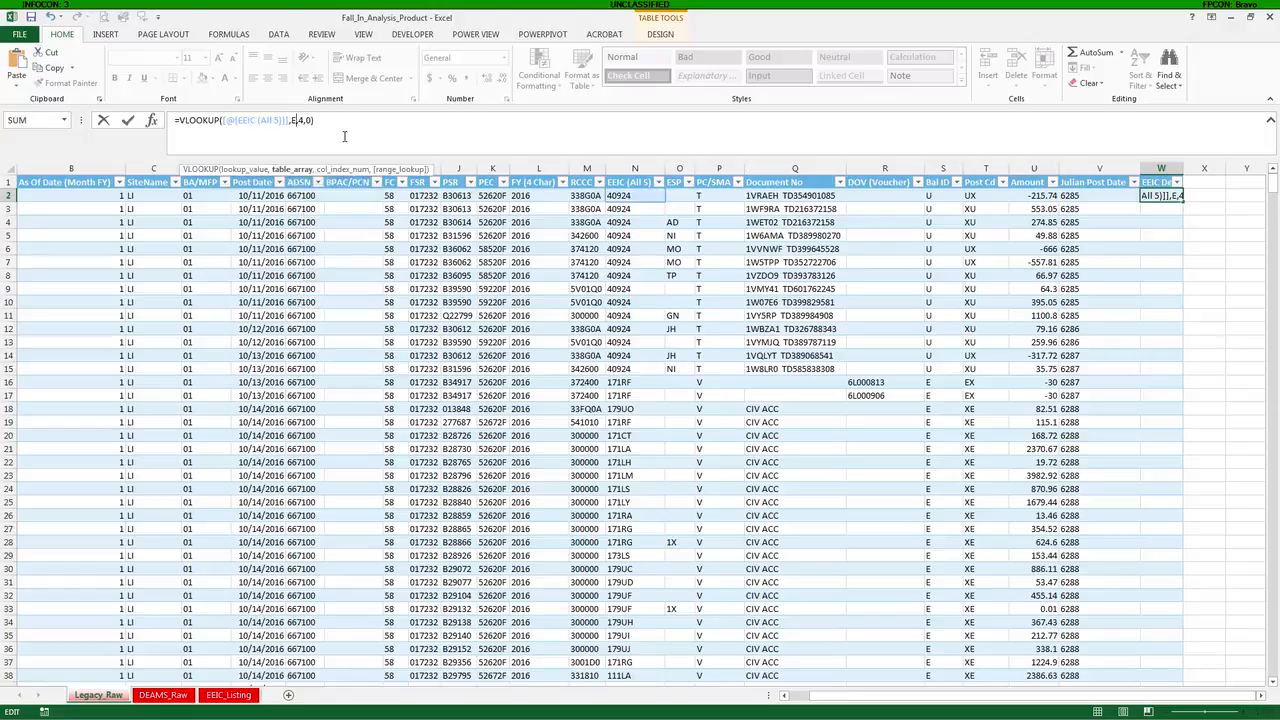
text(EEI)
key(BackSpace)
key(BackSpace)
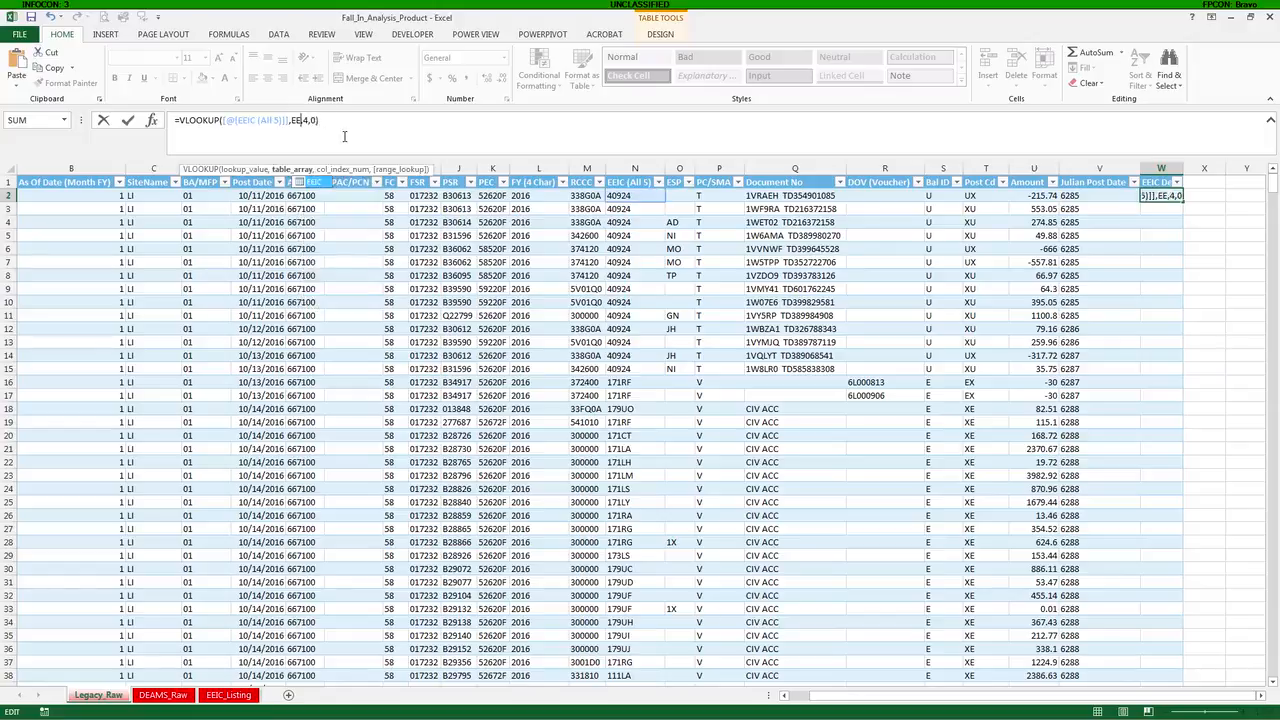
text(IC)
key(Tab)
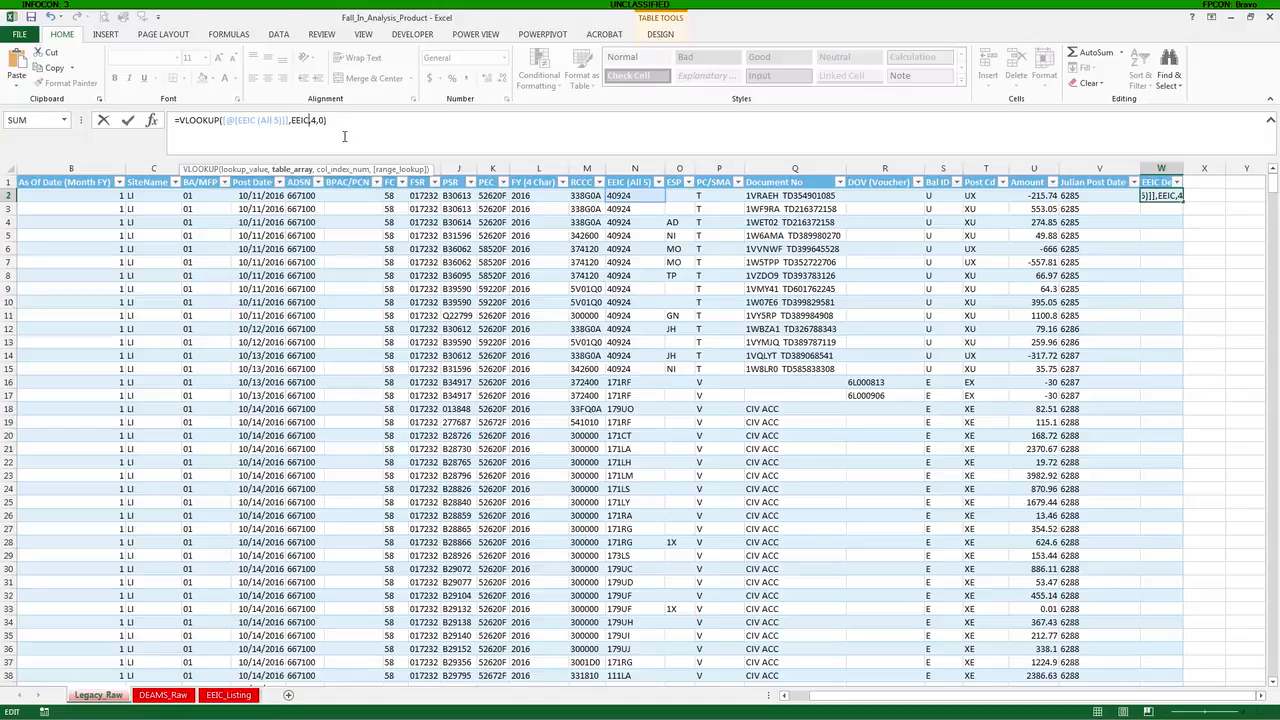
- Change the VLOOKUP's column index to 2 for the Title column of EEIC_Listing and commit the formula for the EEIC Desc column
click(315, 120)
key(BackSpace)
click(237, 697)
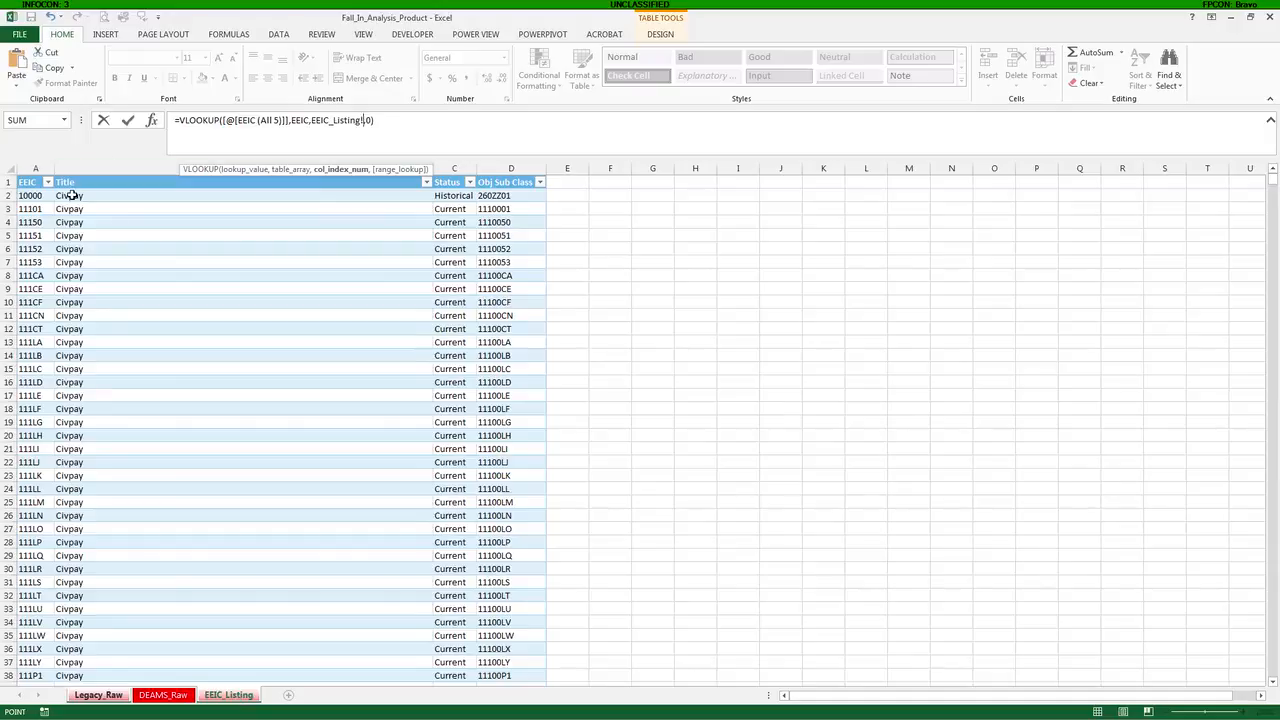
key(BackSpace)
key(BackSpace)
key(BackSpace)
key(BackSpace)
key(BackSpace)
key(BackSpace)
key(BackSpace)
key(BackSpace)
key(BackSpace)
key(BackSpace)
key(BackSpace)
key(BackSpace)
key(BackSpace)
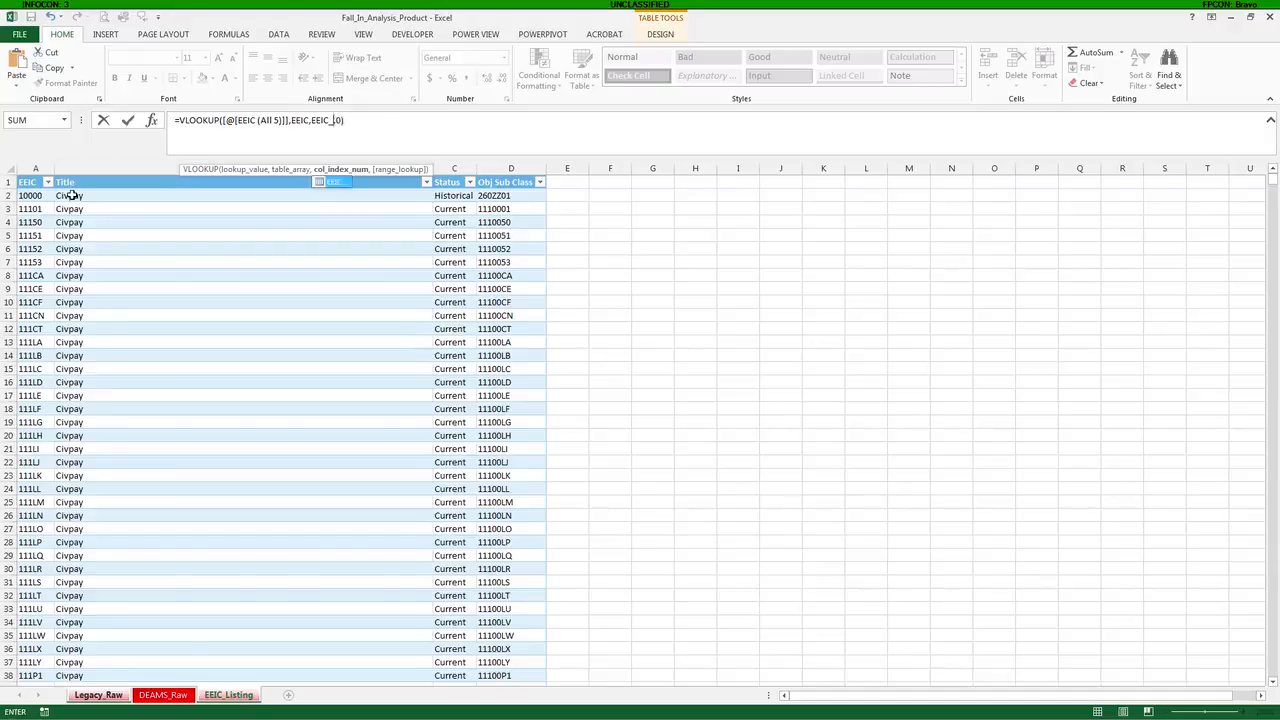
text(2)
key(Return)
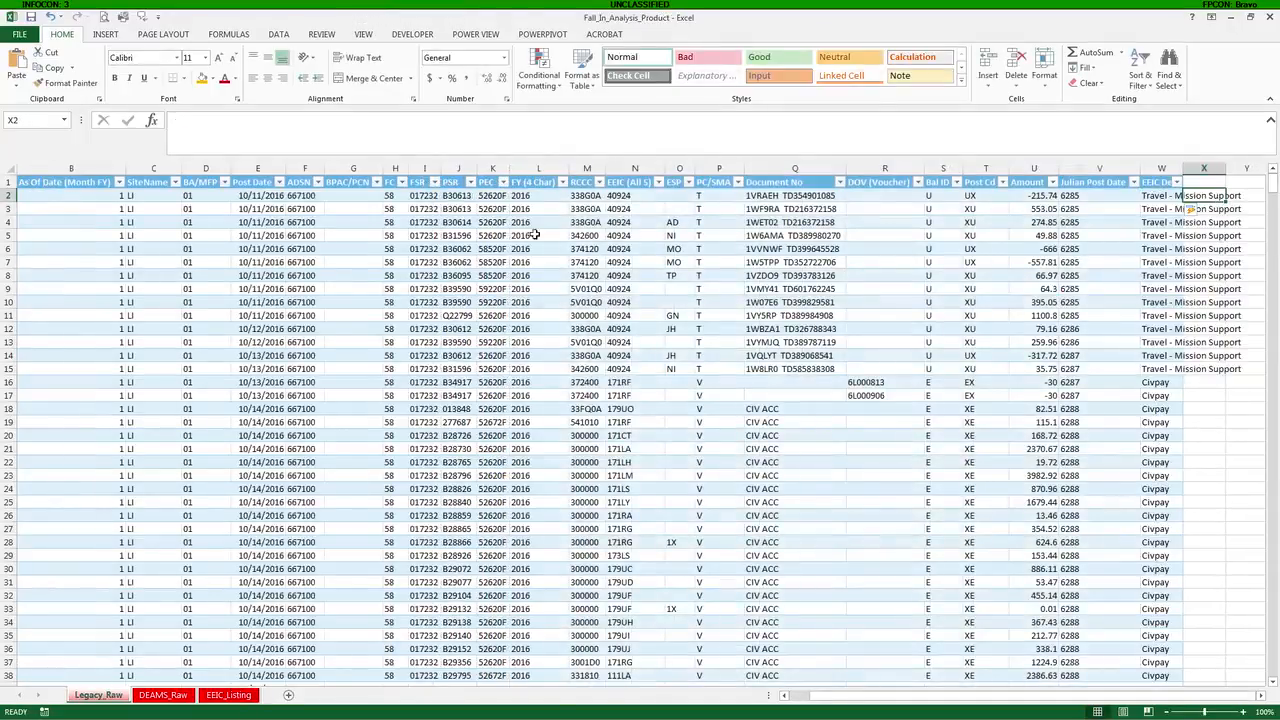
click(1152, 196)
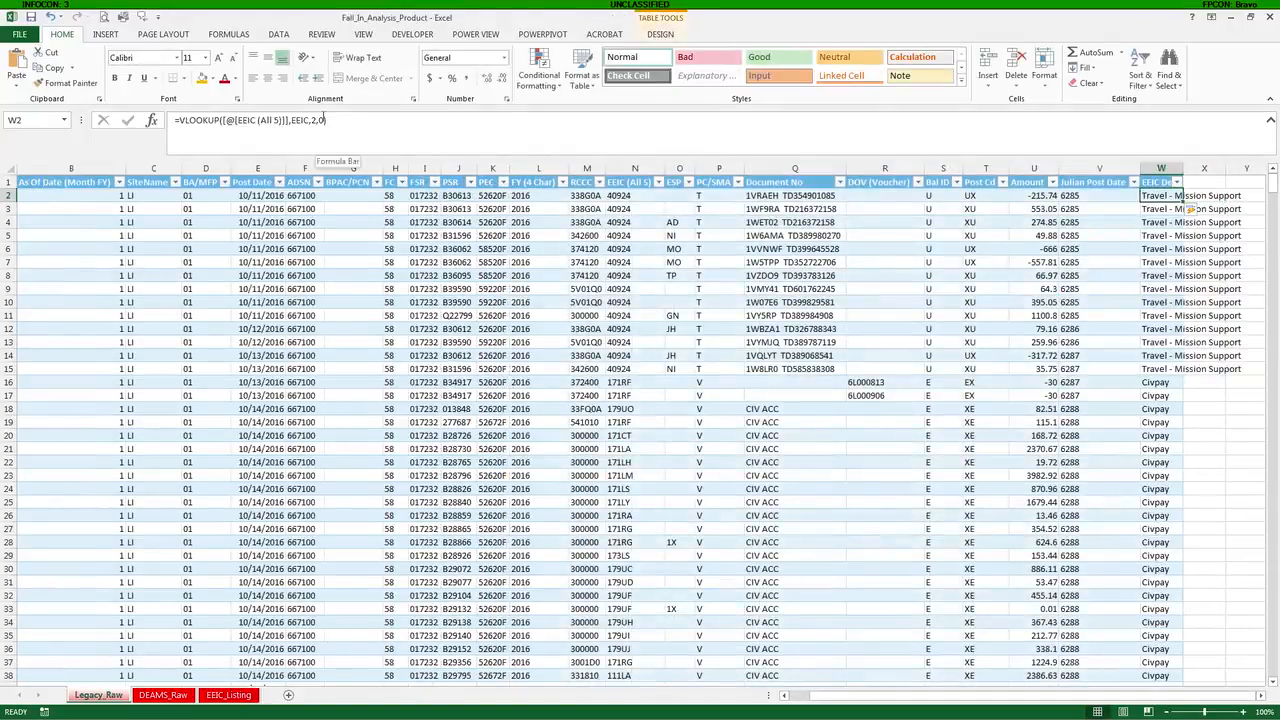
click(323, 120)
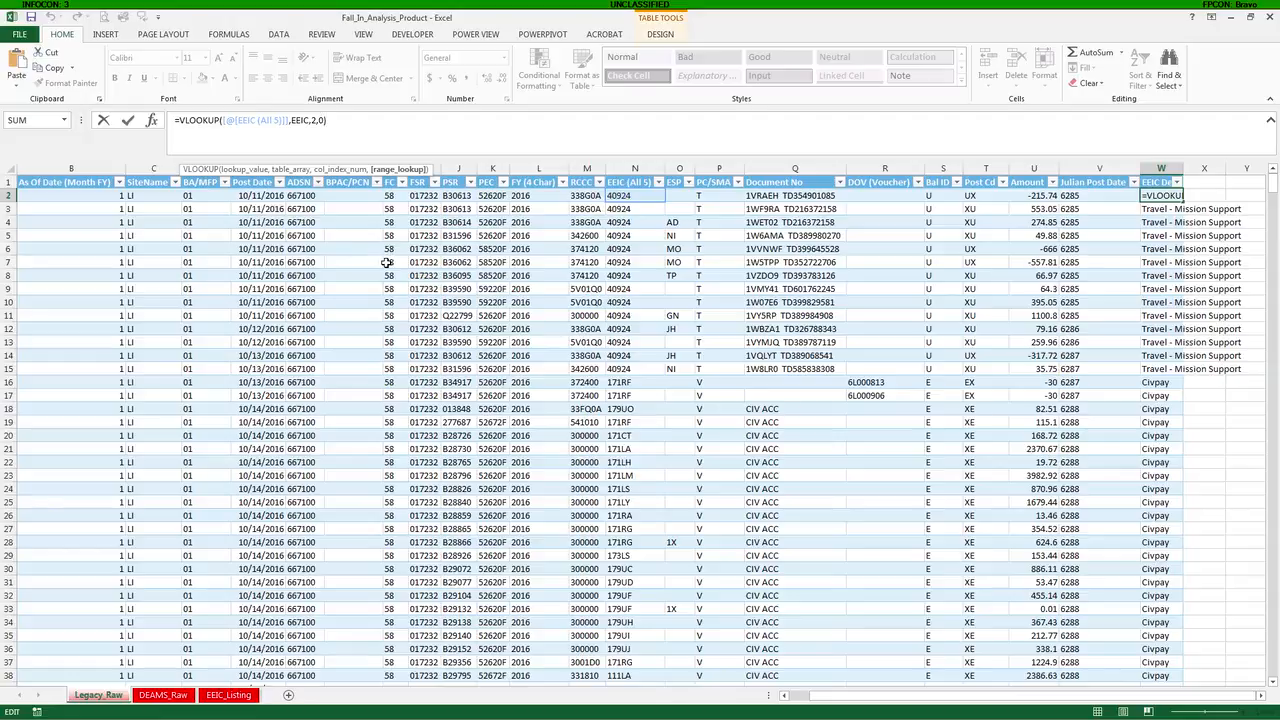
key(Return)
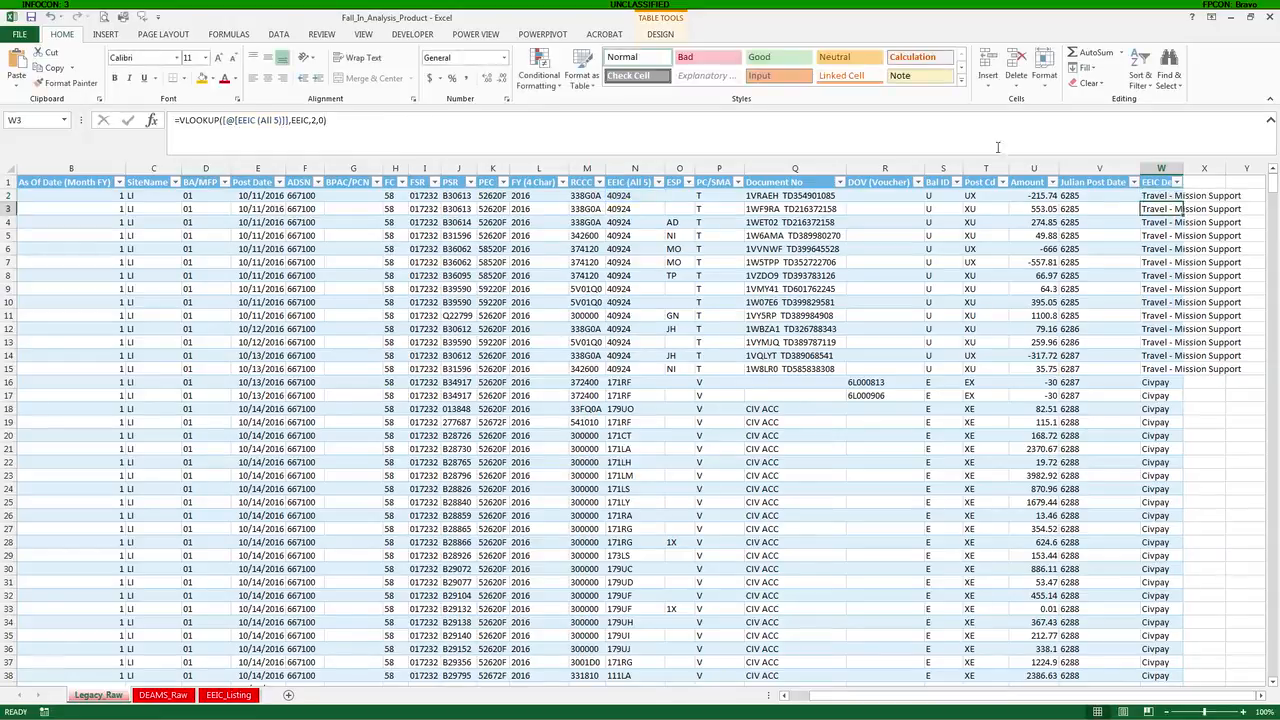
- AutoFit the width of the EEIC Desc column and look through the descriptions down the table
double_click(1182, 167)
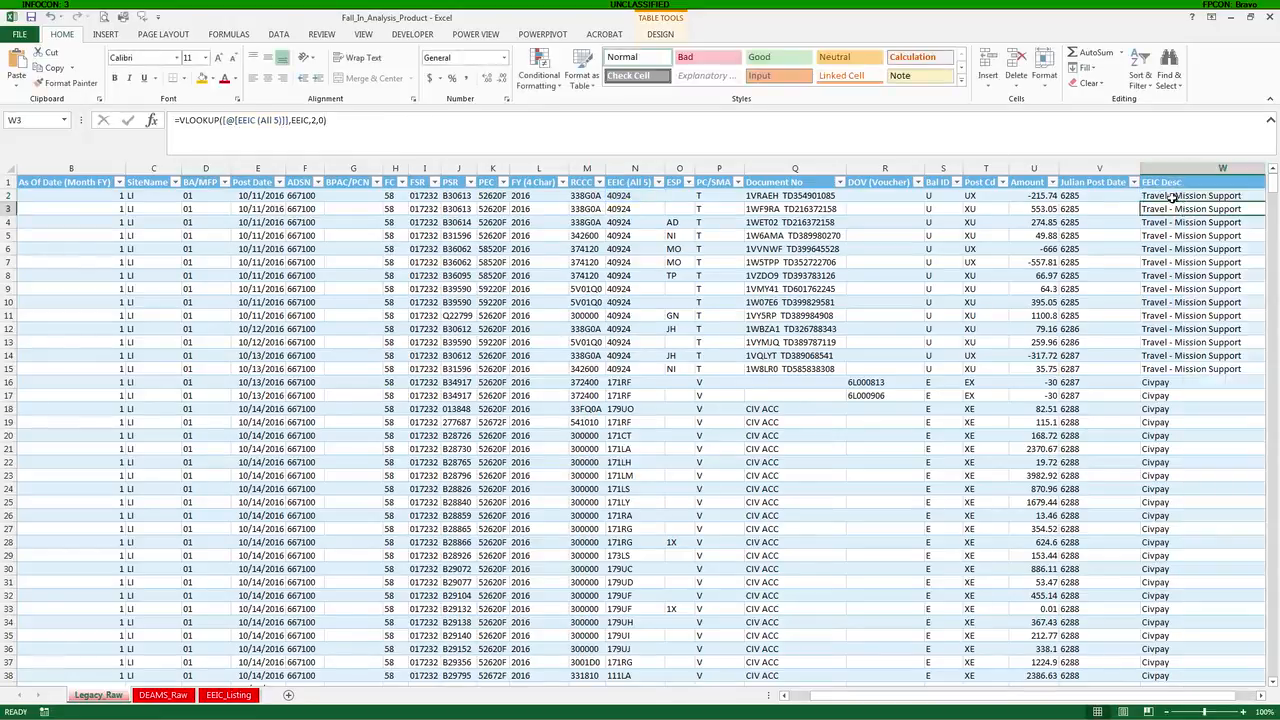
drag(1168, 701, 1188, 701)
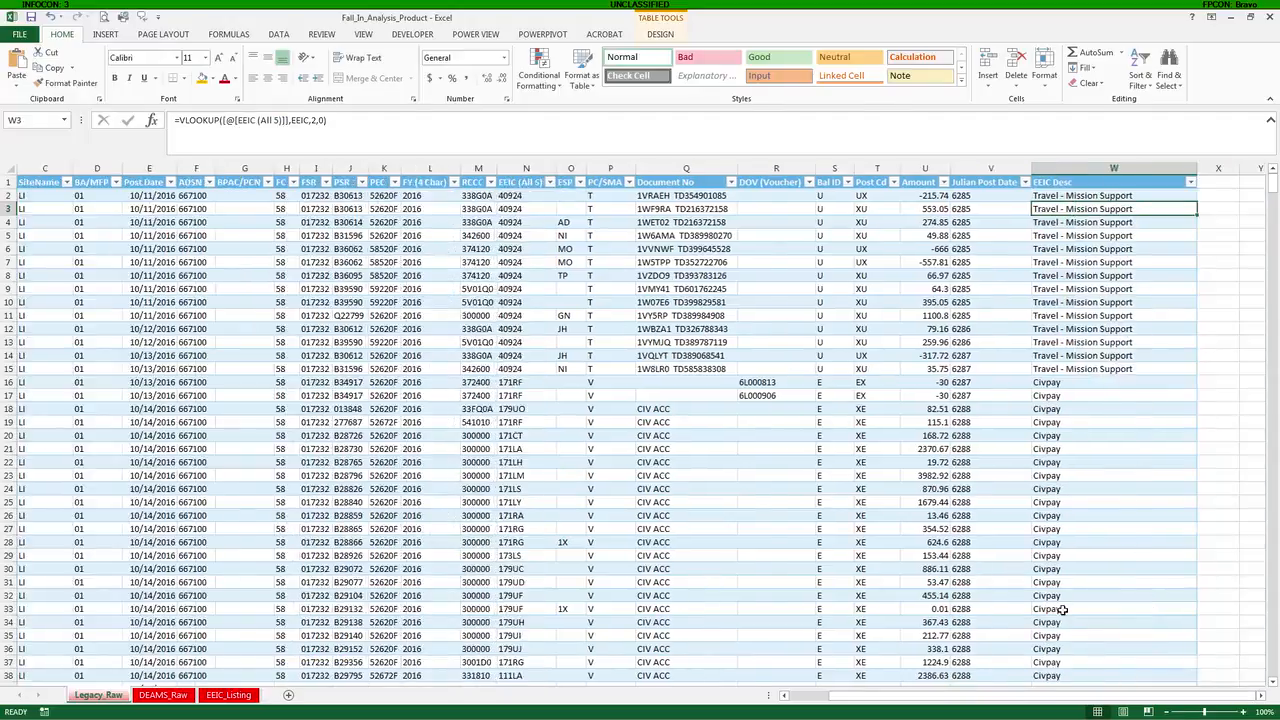
scroll(1063, 612, down, 20)
scroll(1063, 612, up, 10)
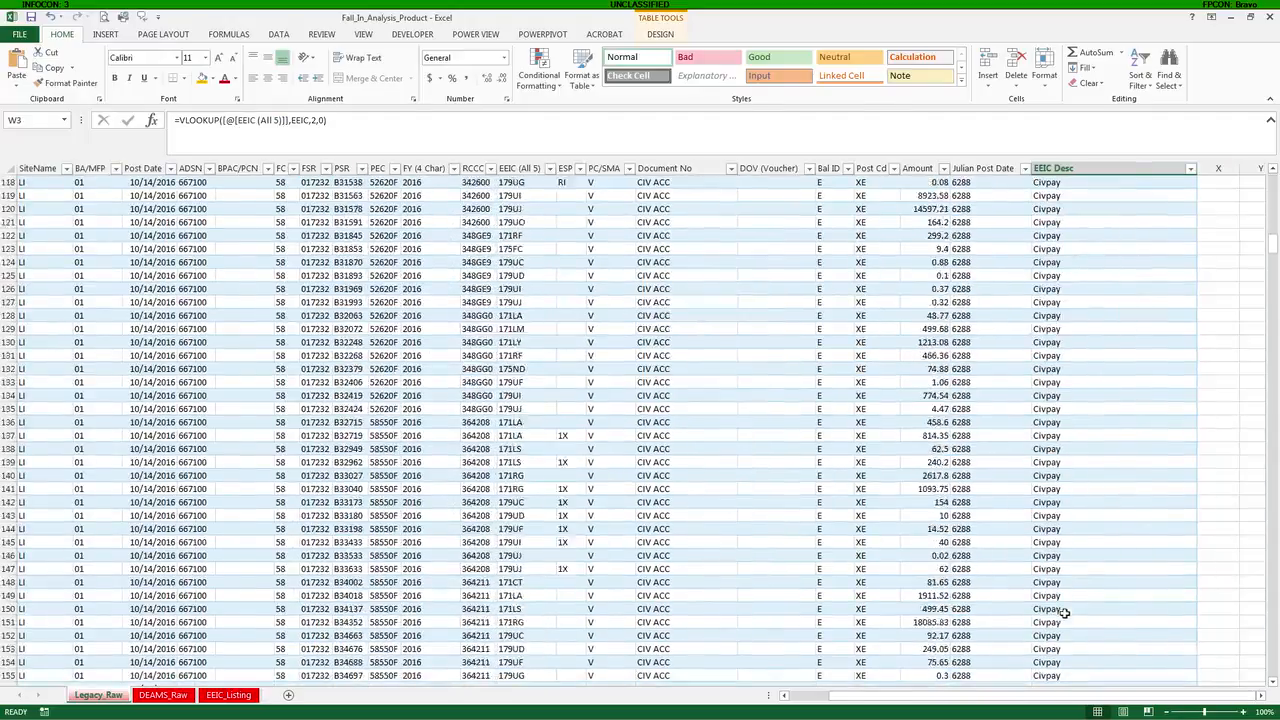
scroll(1063, 612, up, 19)
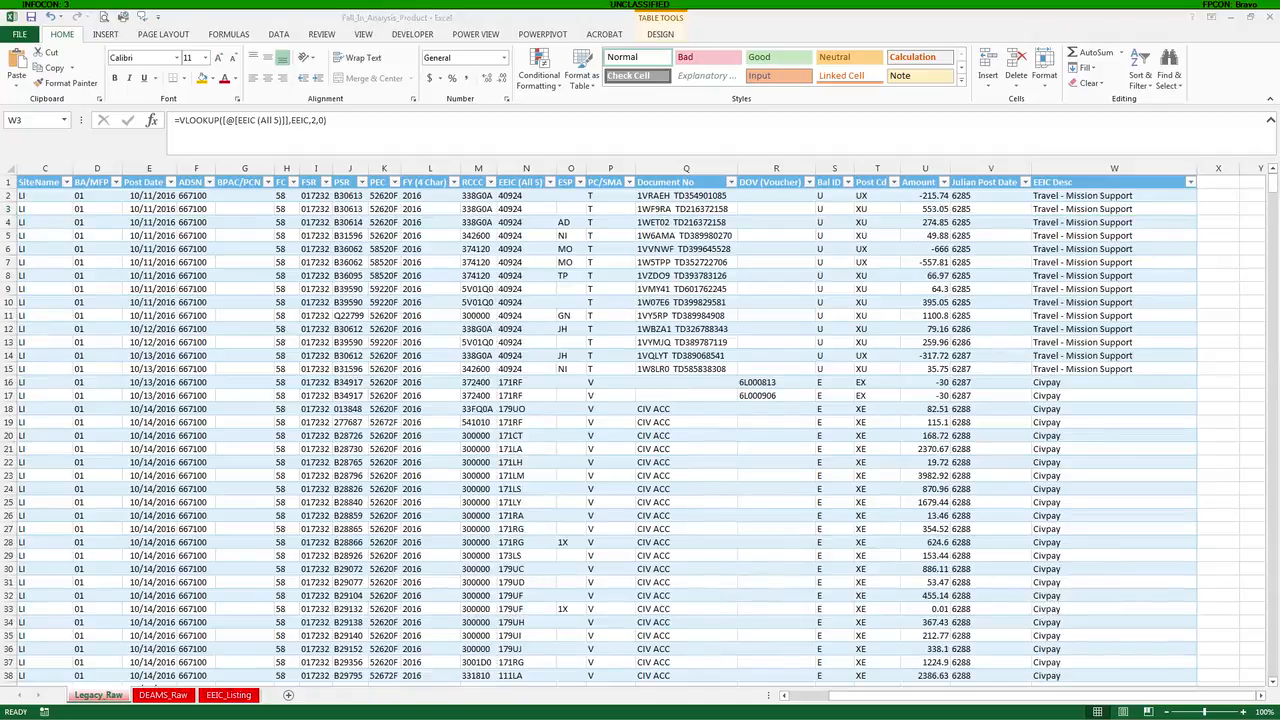
- Add another table column headed EEIC Sub in X1, directly after EEIC Desc
click(1215, 182)
click(1215, 182)
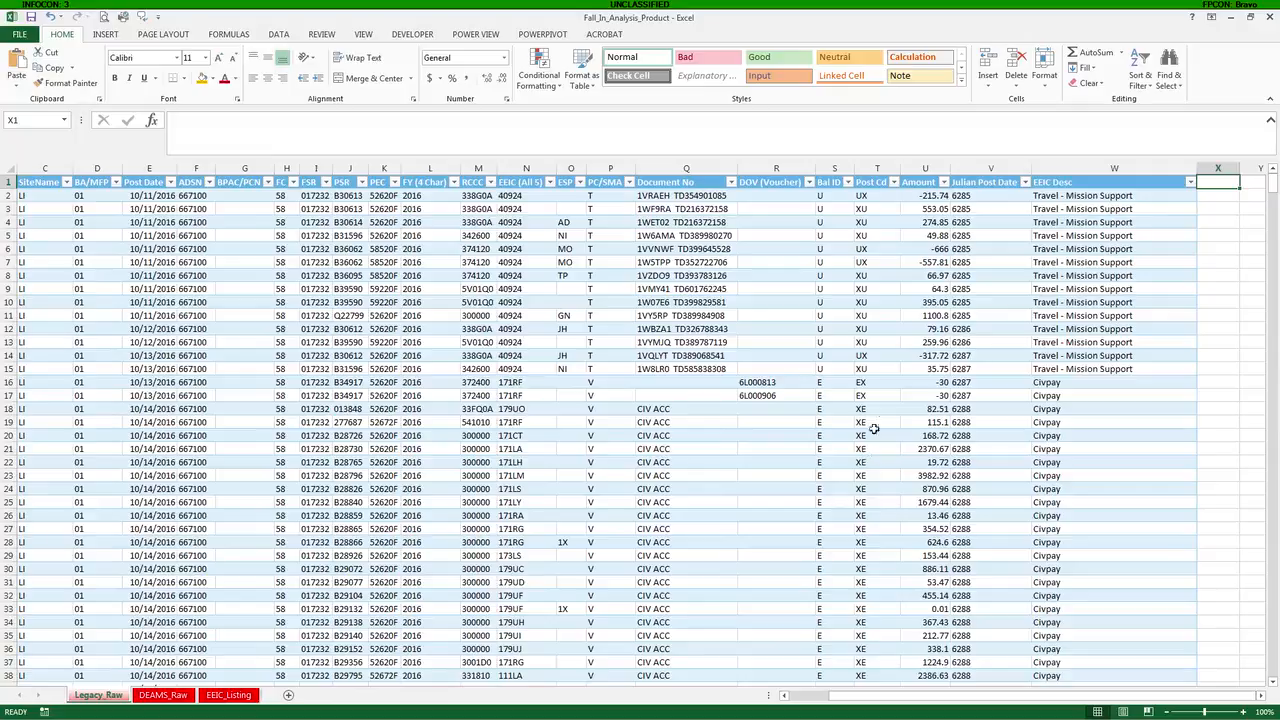
text(EEIC)
text( Sub)
key(Return)
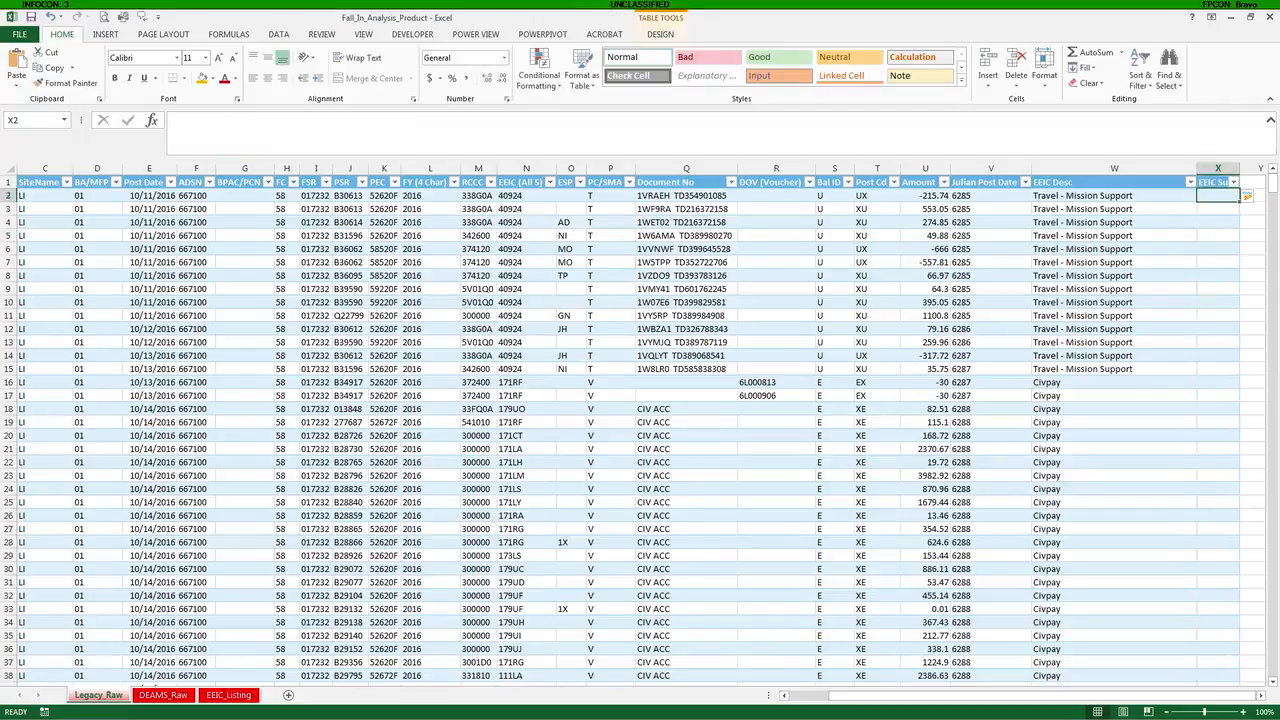
- Enter in X2 an IF formula returning TRUE when the SUMIFS of Legacy_Fall Amount by FY (4 Char) and EEIC (All 5) equals 0, otherwise FALSE
key(alt+Tab)
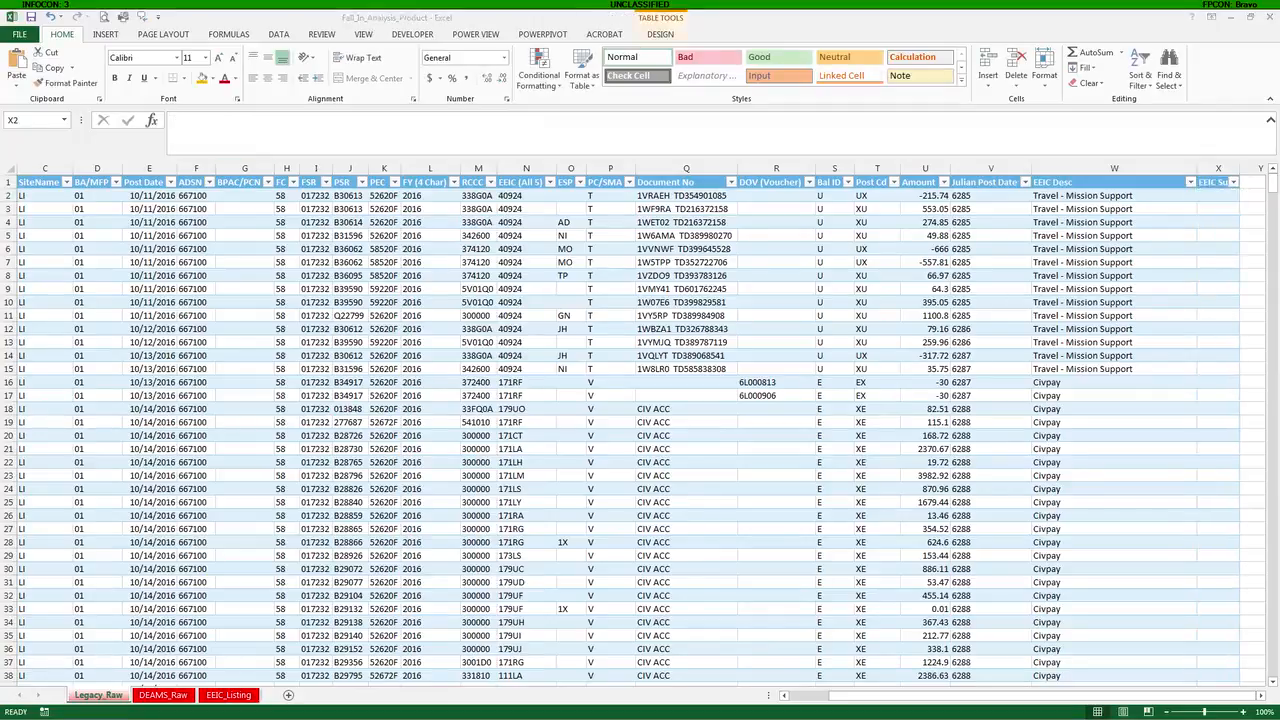
key(F2)
key(Escape)
click(201, 125)
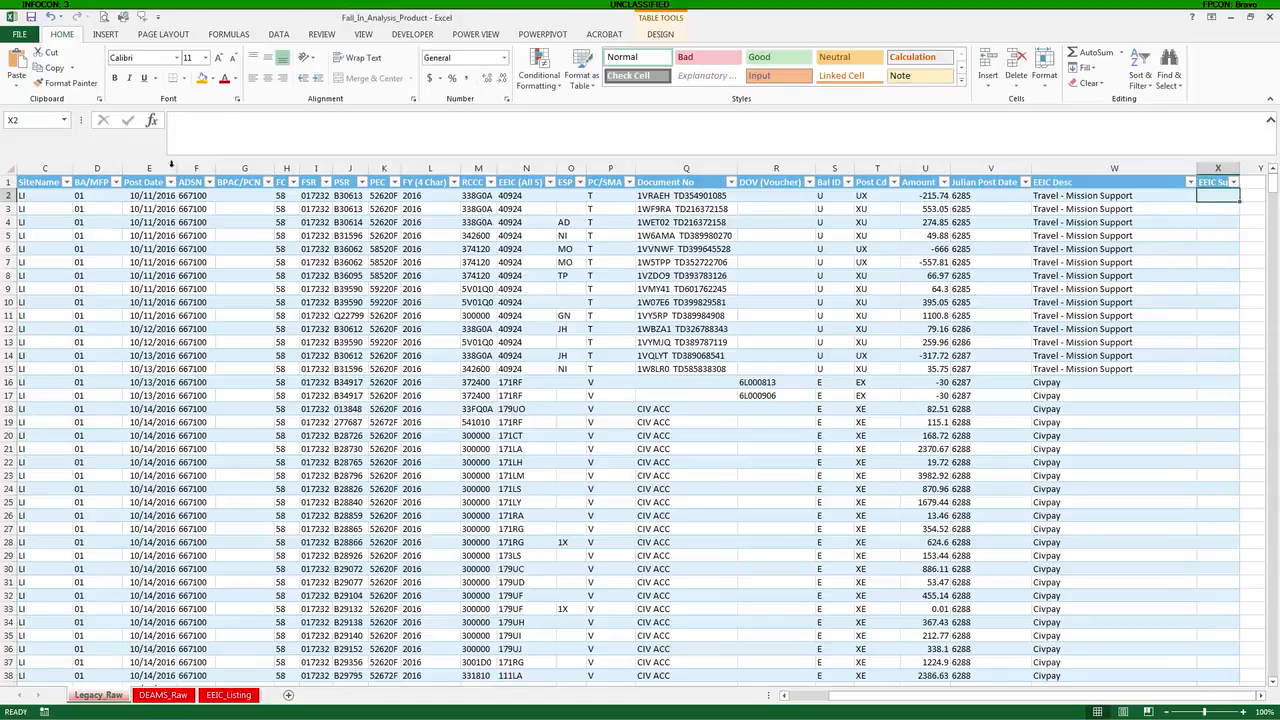
click(192, 119)
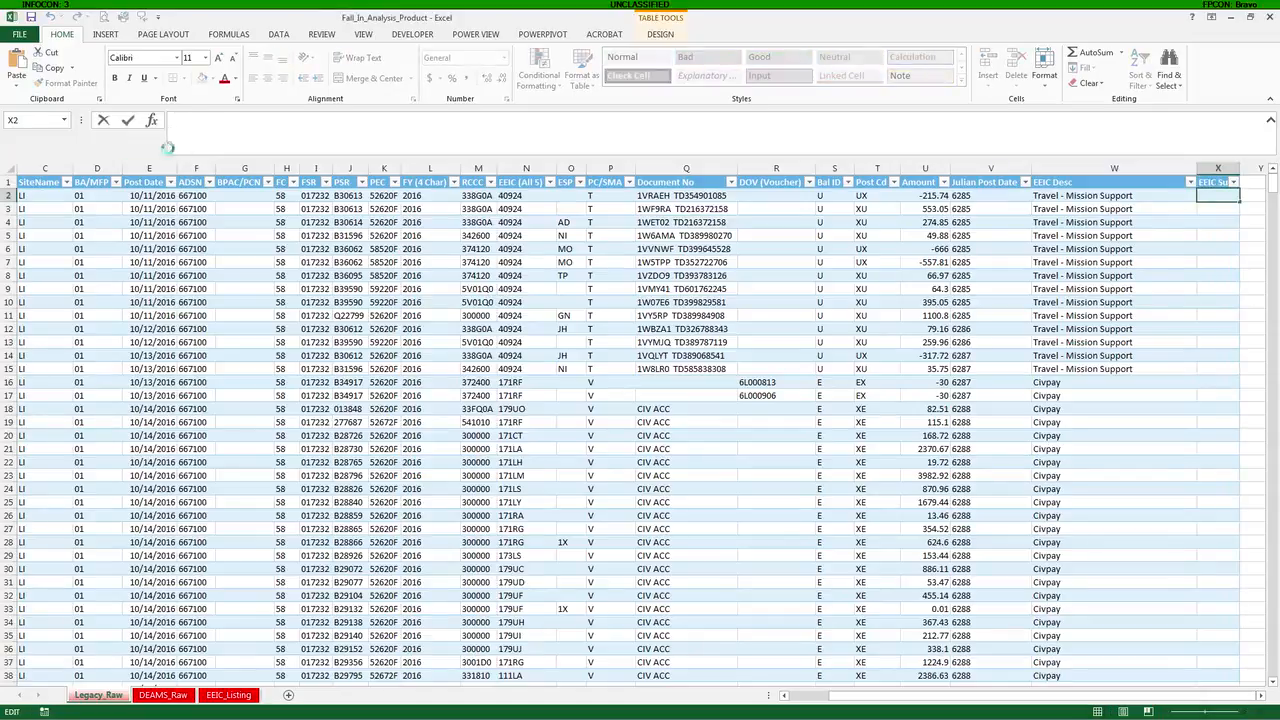
text(=IF(SUMIFS(Legacy_Fall[[#All],[Amount]],Legacy_Fall[[#All],[FY (4 Char)]],[@[FY (4 Char)]],Legacy_Fall[[#All],[EEIC (All 5)]],[@[EEIC (All 5)]])=0,TRUE,FALSE))
- Shorten the SUMIFS sum range in X2 to [Amount], removing the Legacy_Fall[[#All] qualifier and the extra closing bracket
click(261, 120)
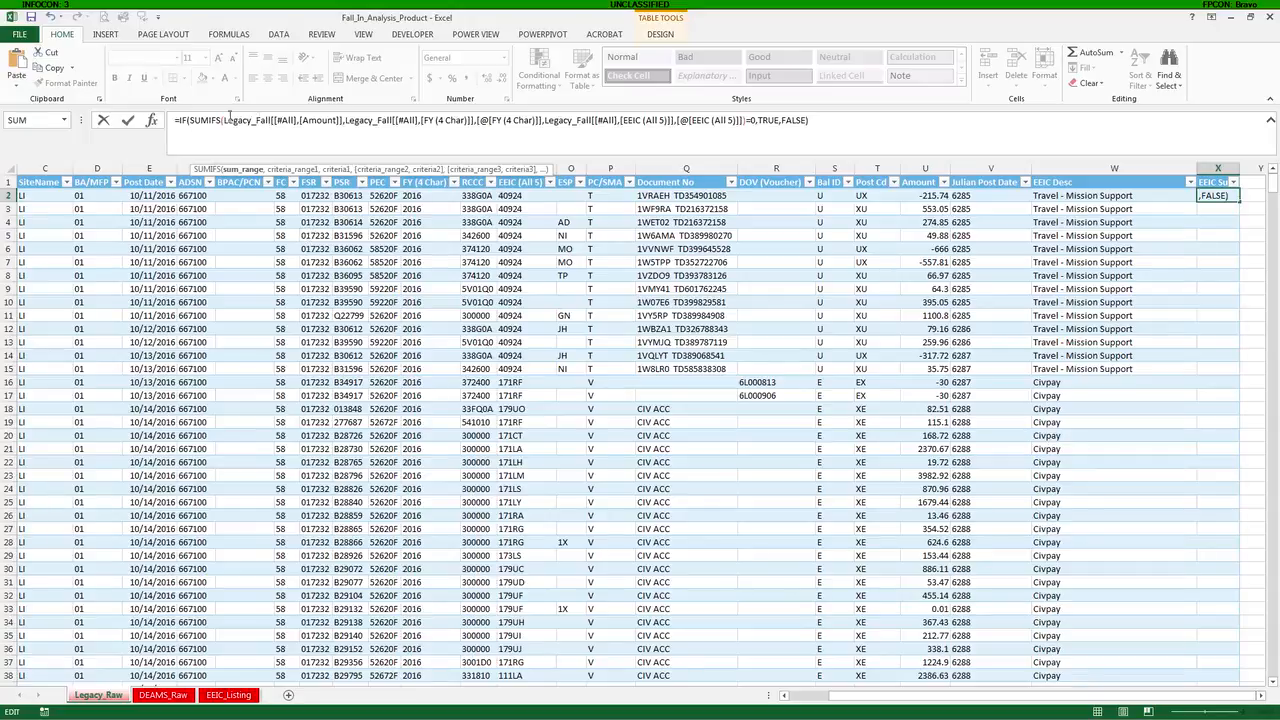
drag(224, 120, 343, 121)
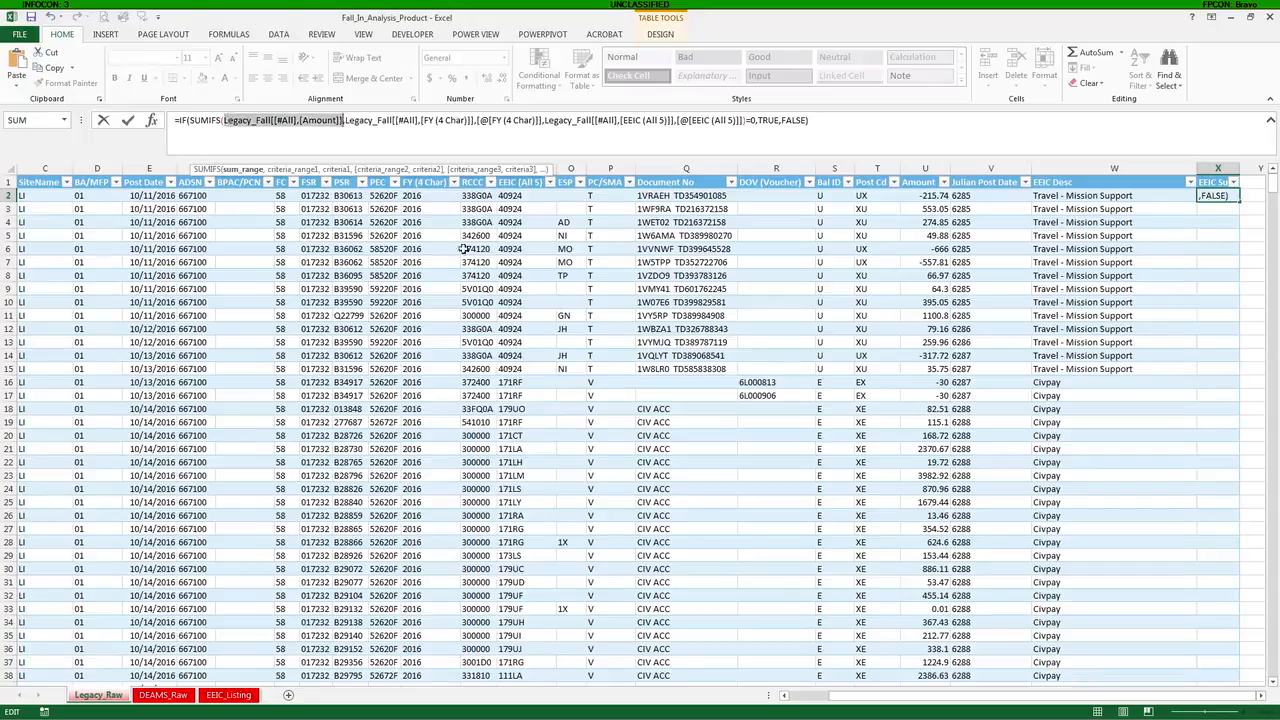
click(294, 120)
drag(294, 120, 223, 120)
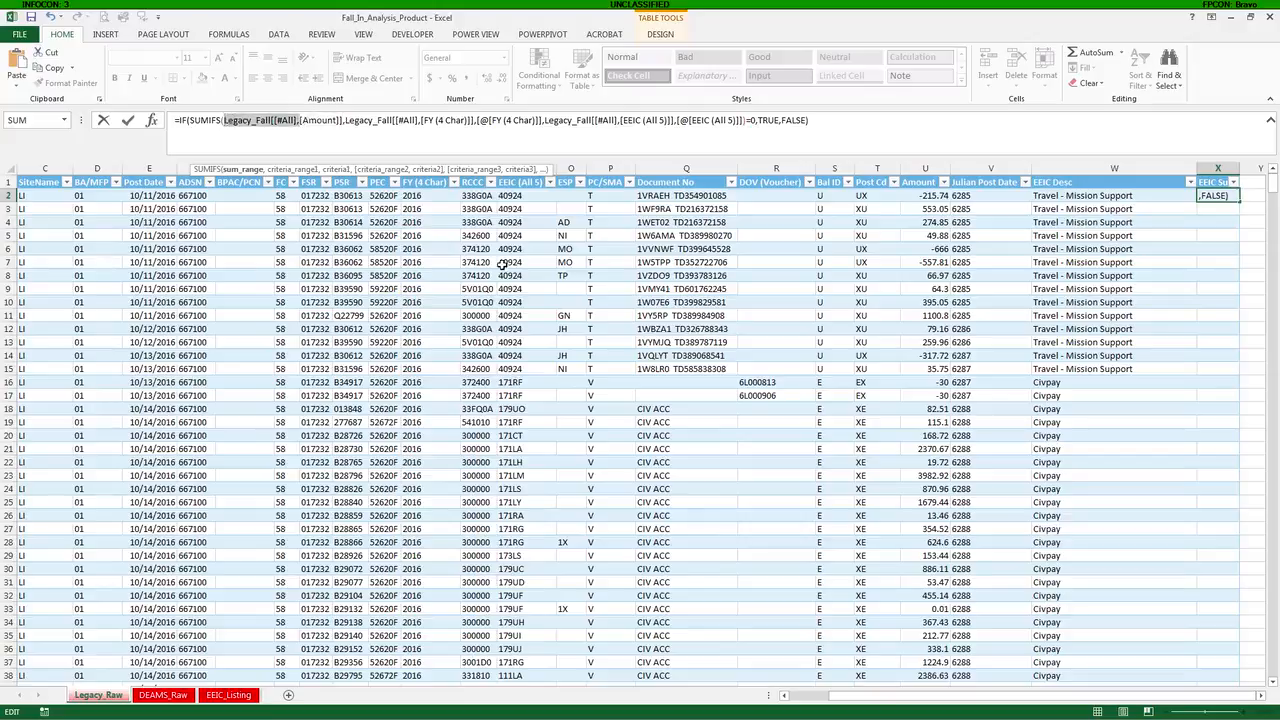
key(BackSpace)
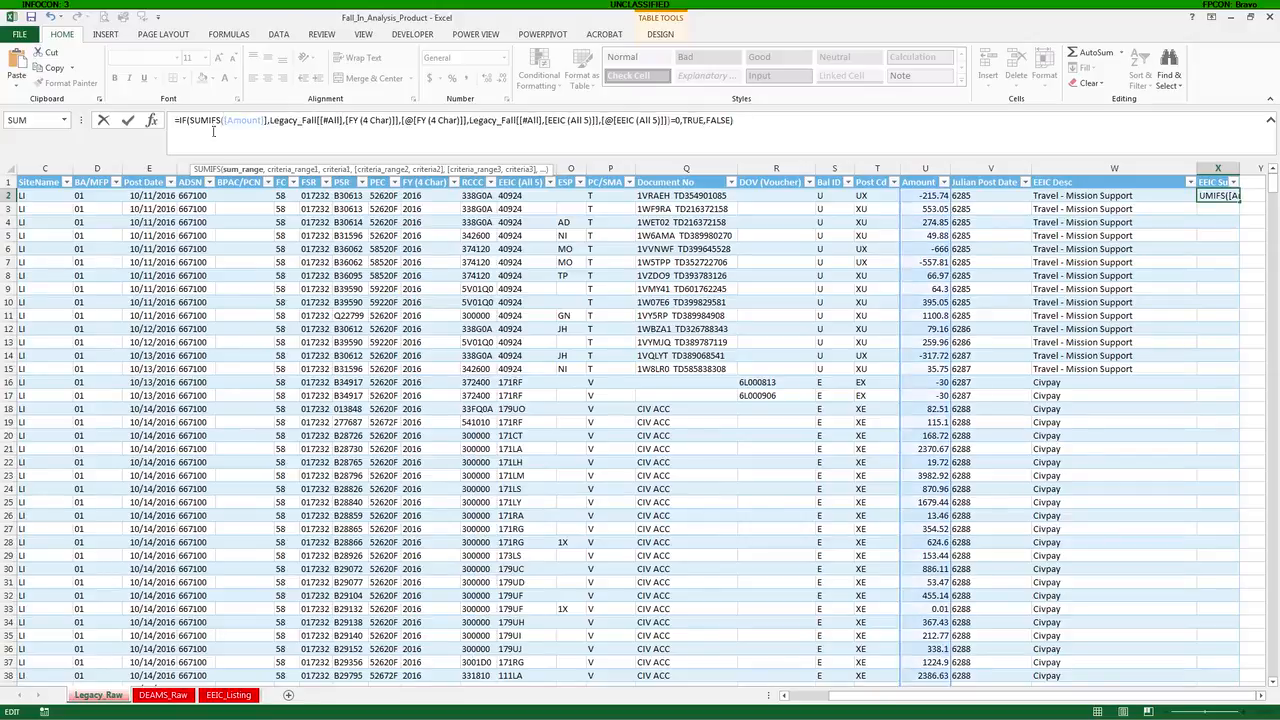
drag(1069, 696, 1096, 715)
click(268, 121)
key(BackSpace)
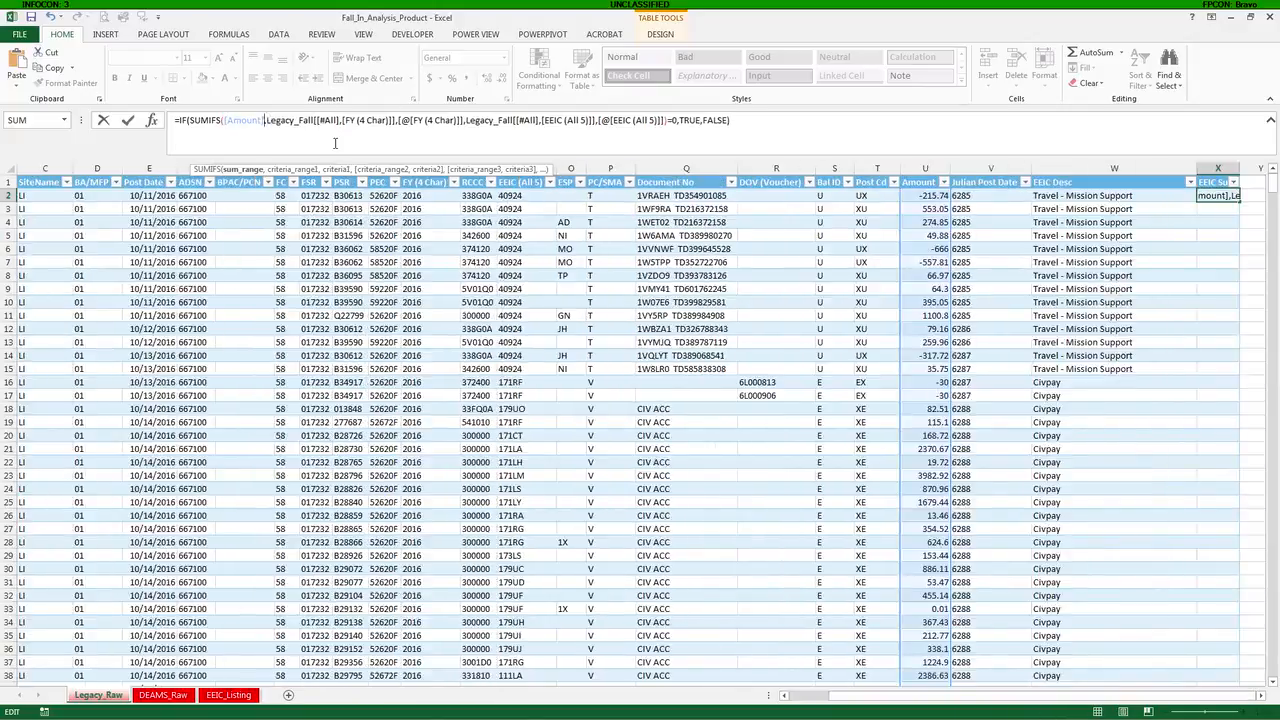
- Shorten the first criteria range of the SUMIFS to [FY (4 Char)], without the table qualifier or extra bracket
double_click(270, 121)
drag(334, 121, 344, 121)
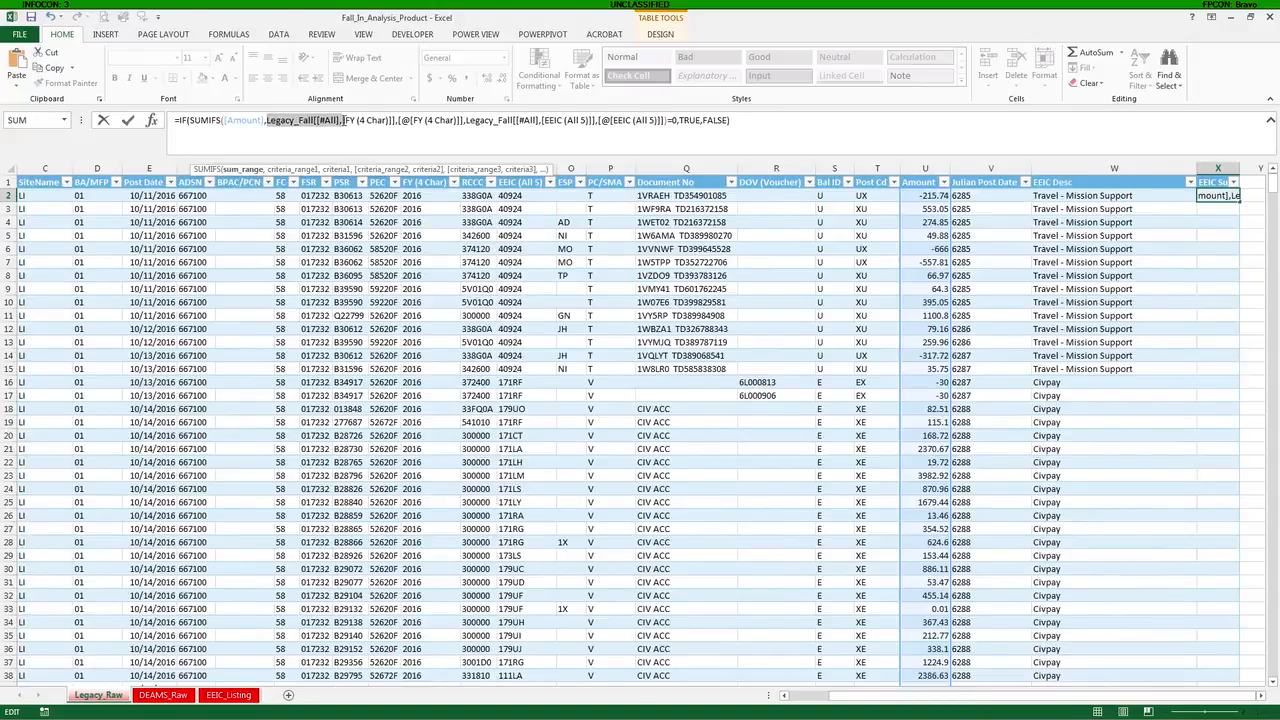
key(BackSpace)
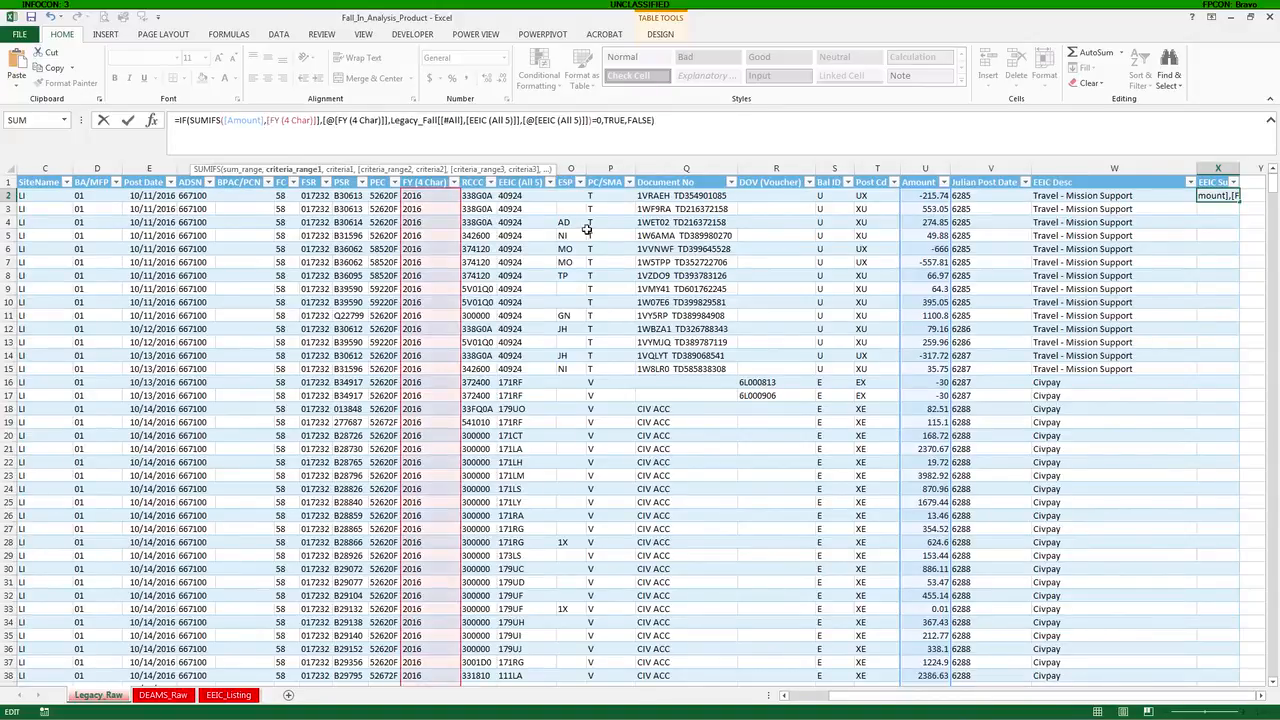
click(322, 120)
key(BackSpace)
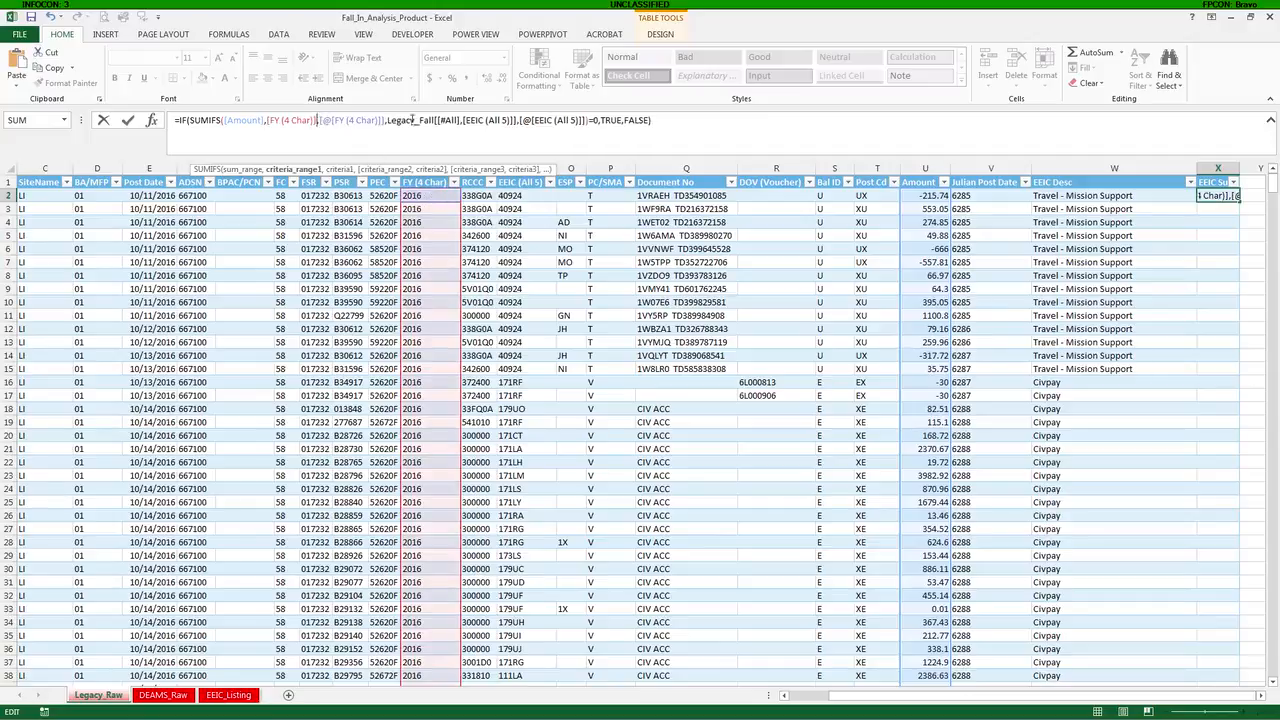
- Shorten the second criteria range of the SUMIFS to [EEIC (All 5)] and commit the formula for column X
drag(386, 120, 463, 120)
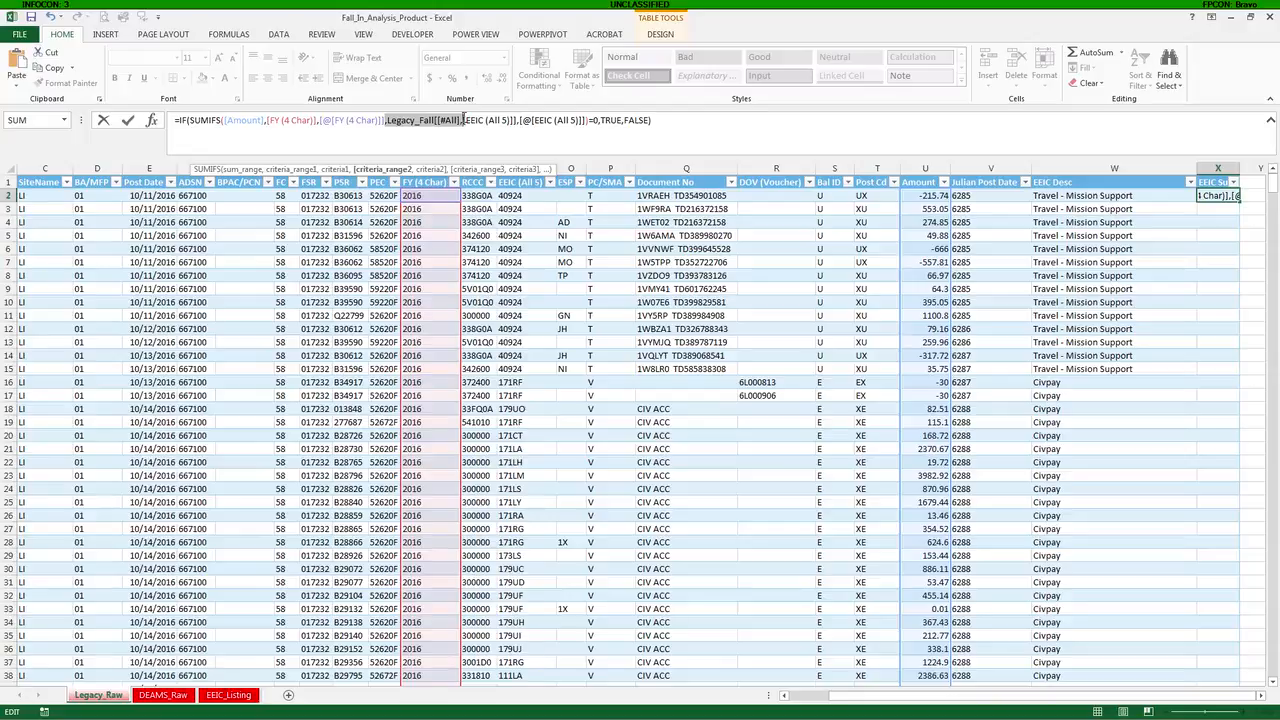
key(Delete)
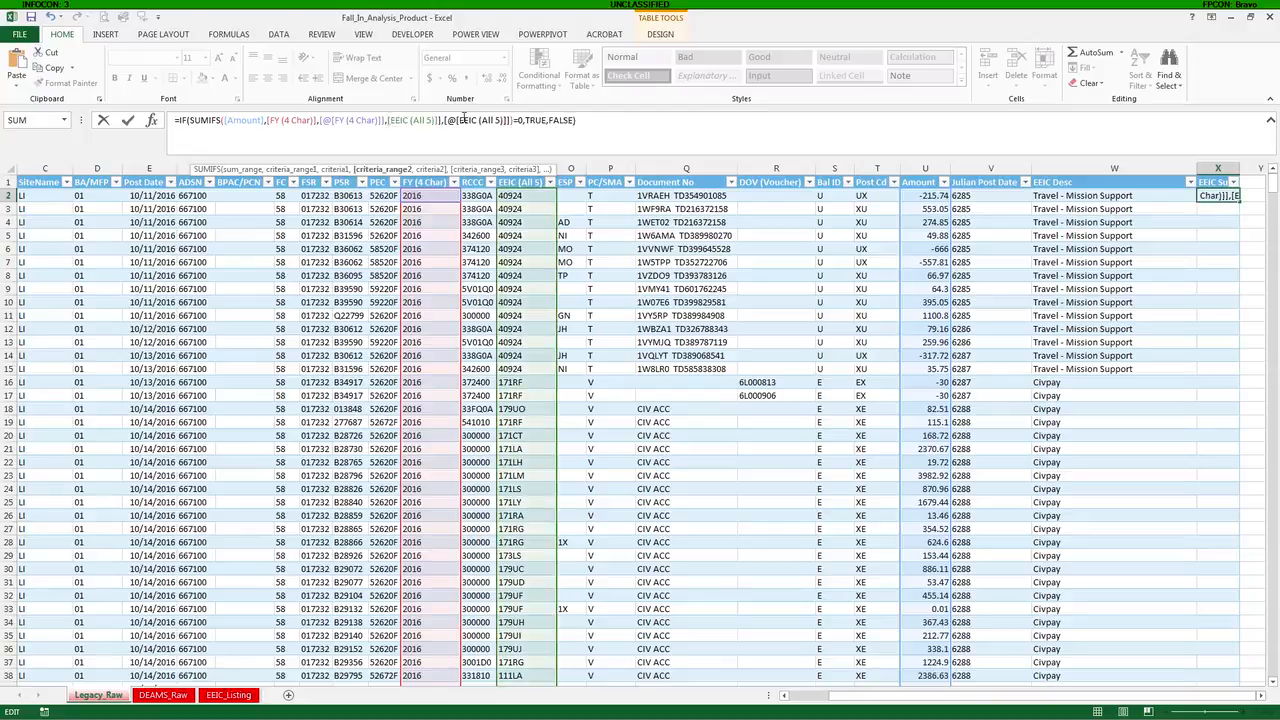
click(441, 119)
key(BackSpace)
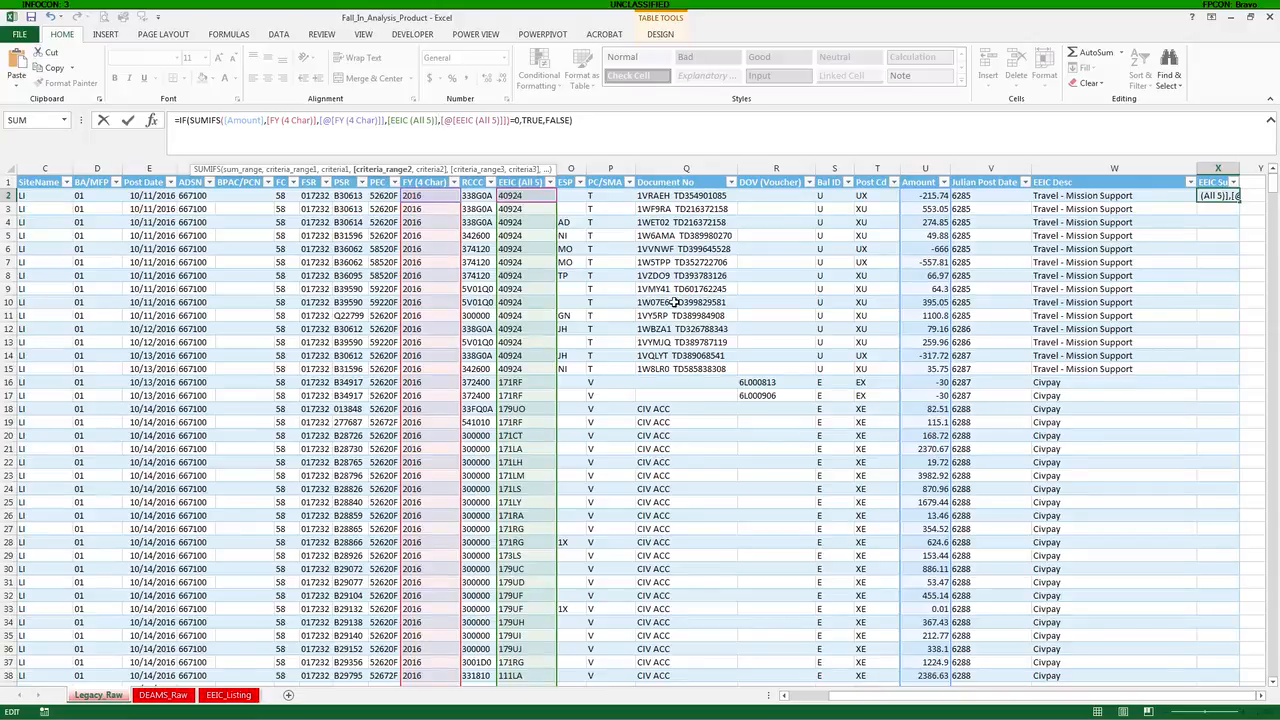
key(Return)
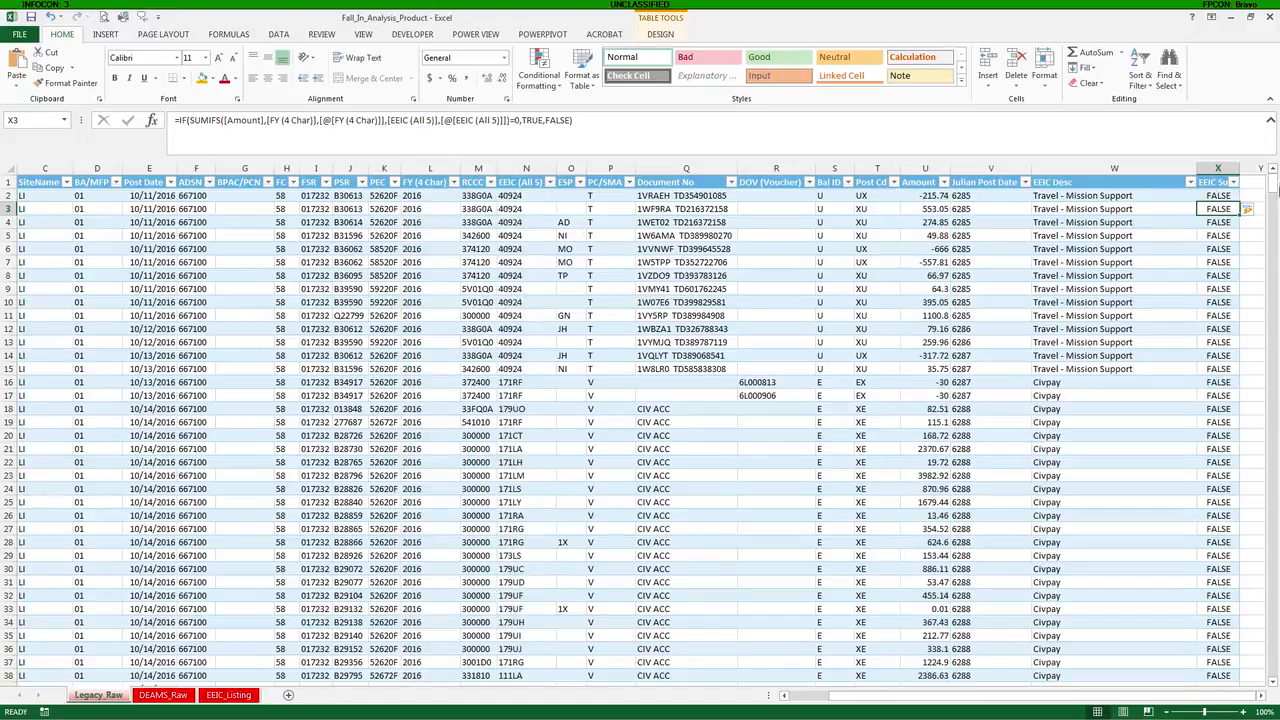
- Add another table column in Y1, directly after column X, with a header beginning with Fall In
click(1253, 183)
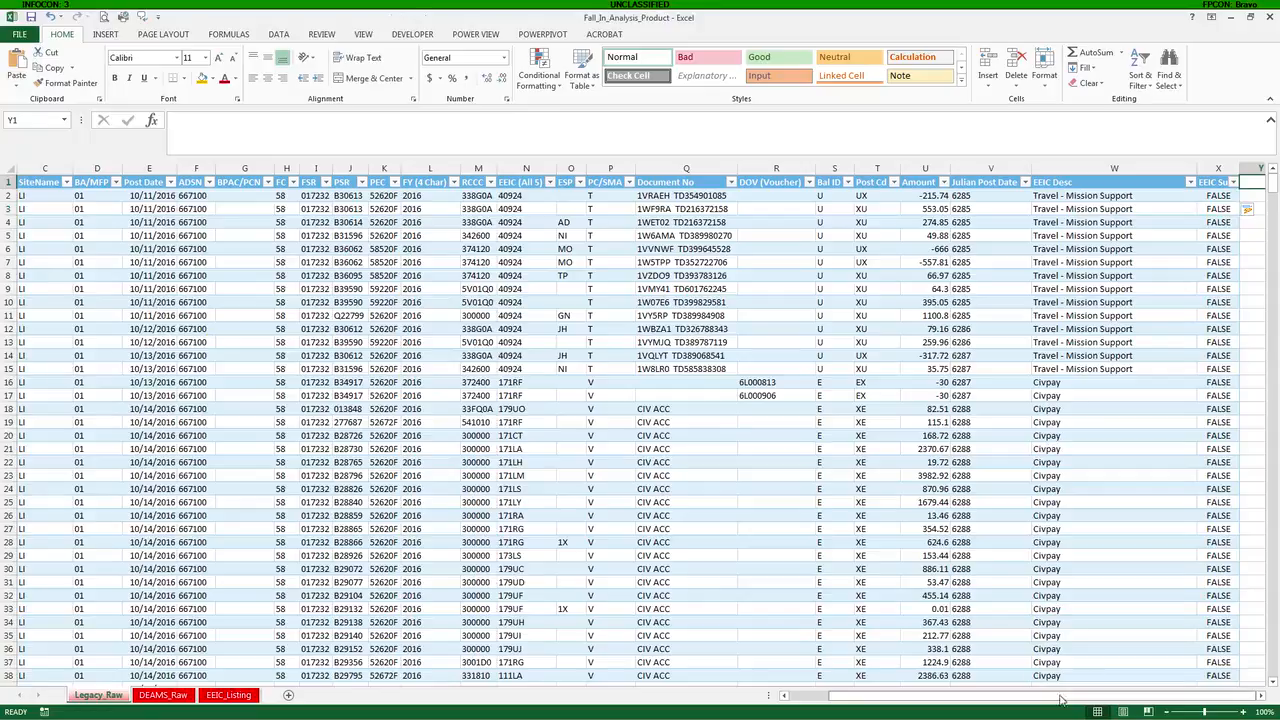
click(1262, 696)
click(1262, 696)
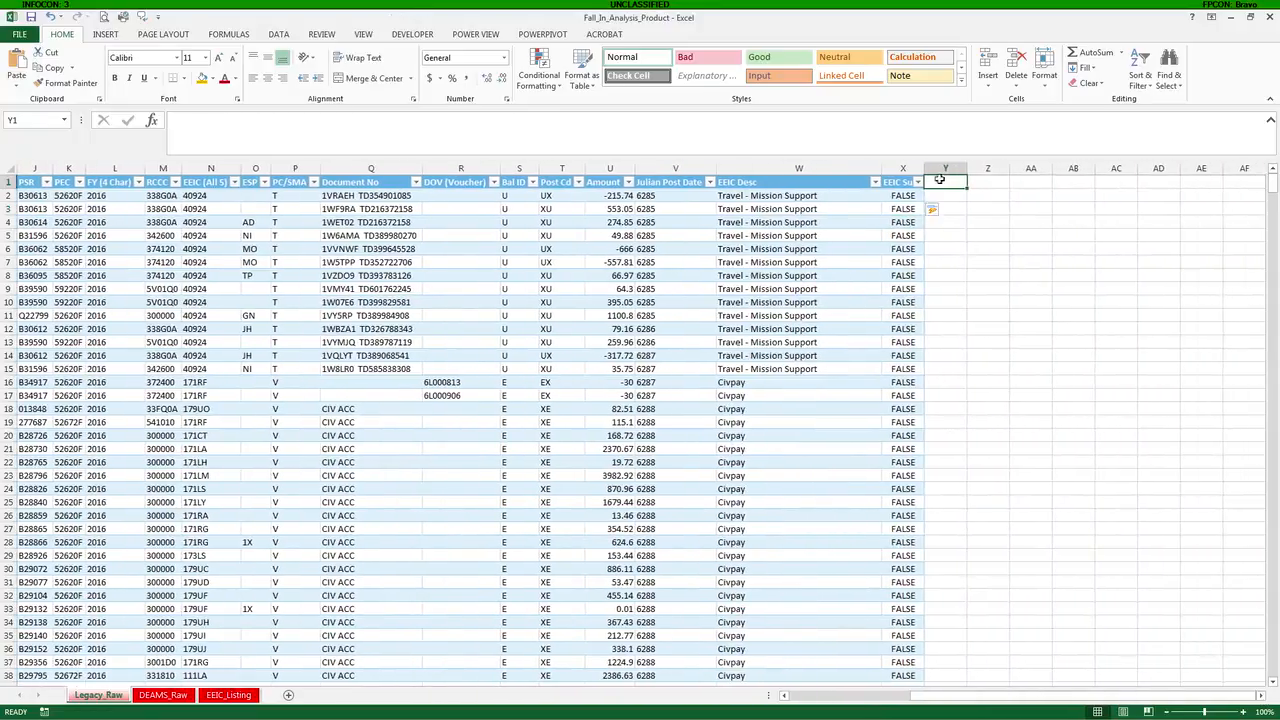
text(Fall)
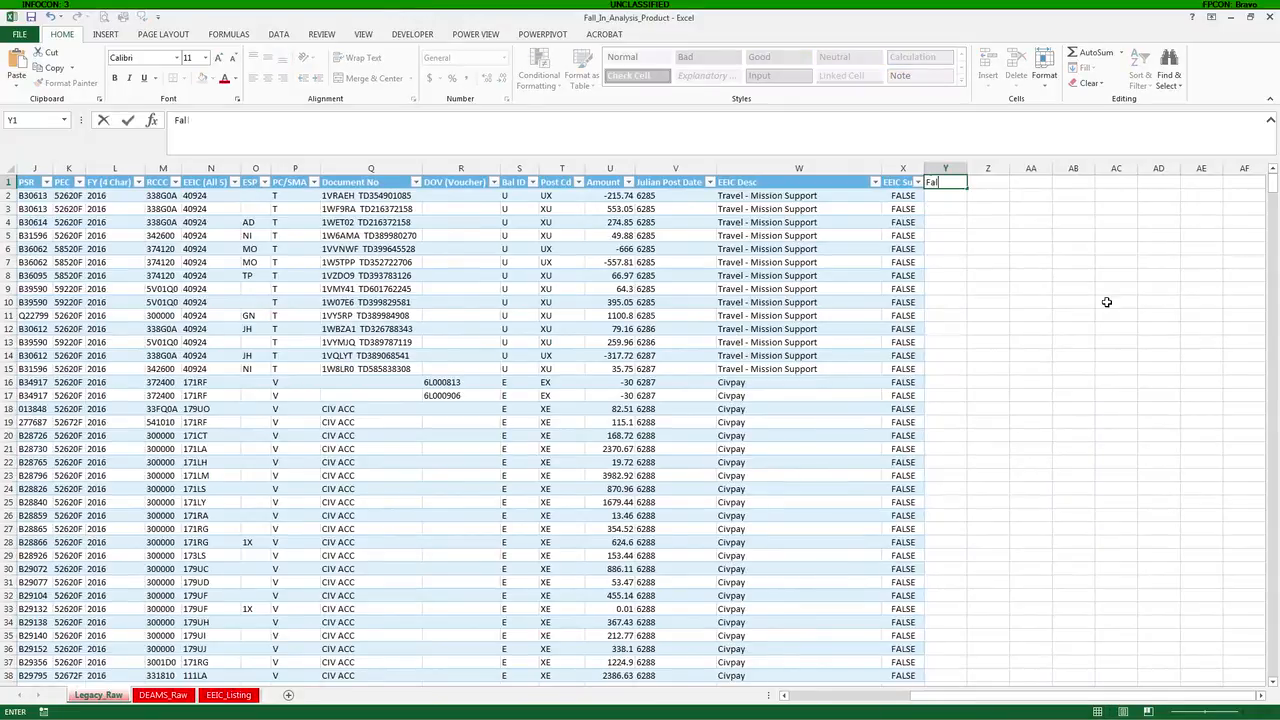
text( In)
text(?)
key(Return)
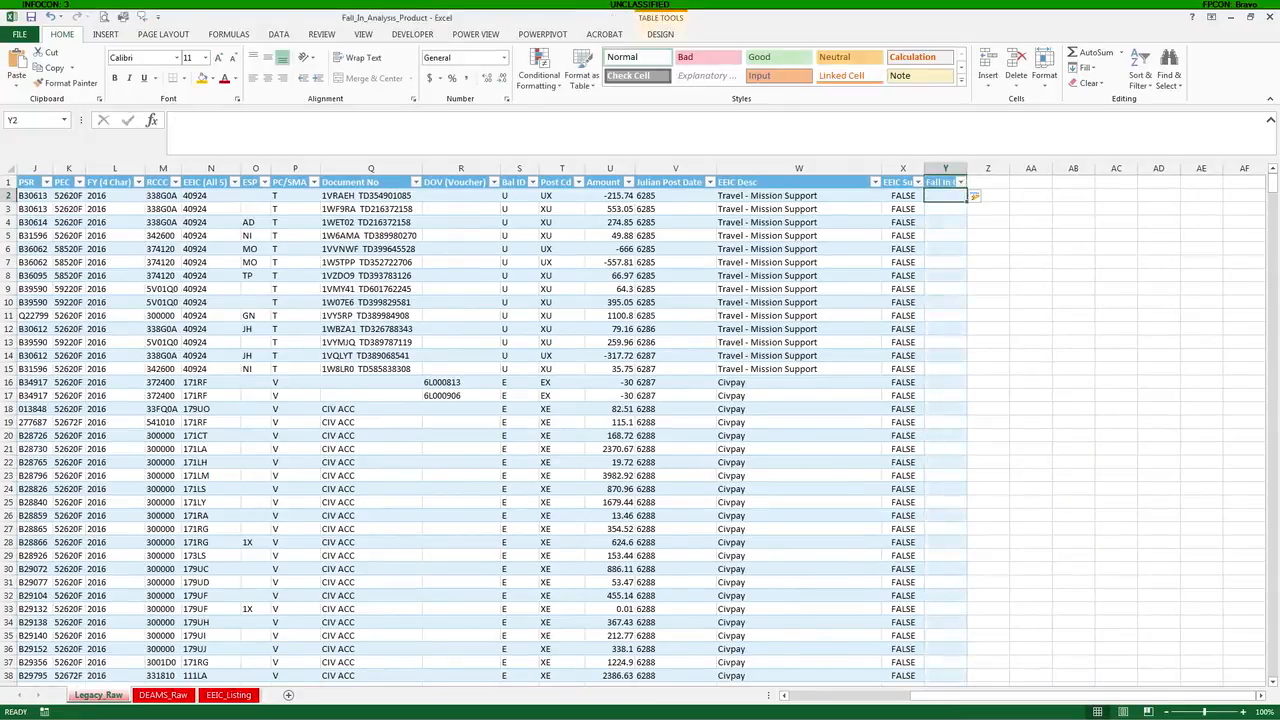
key(alt+Tab)
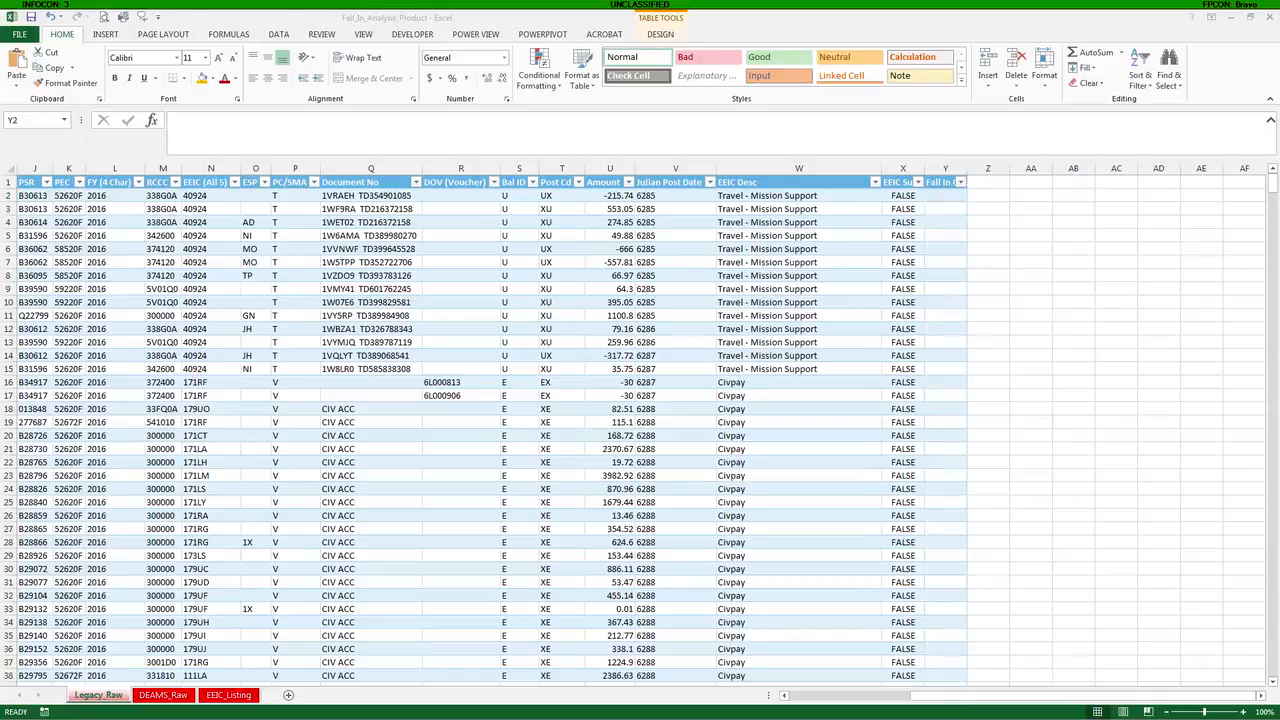
key(F2)
key(Escape)
click(948, 196)
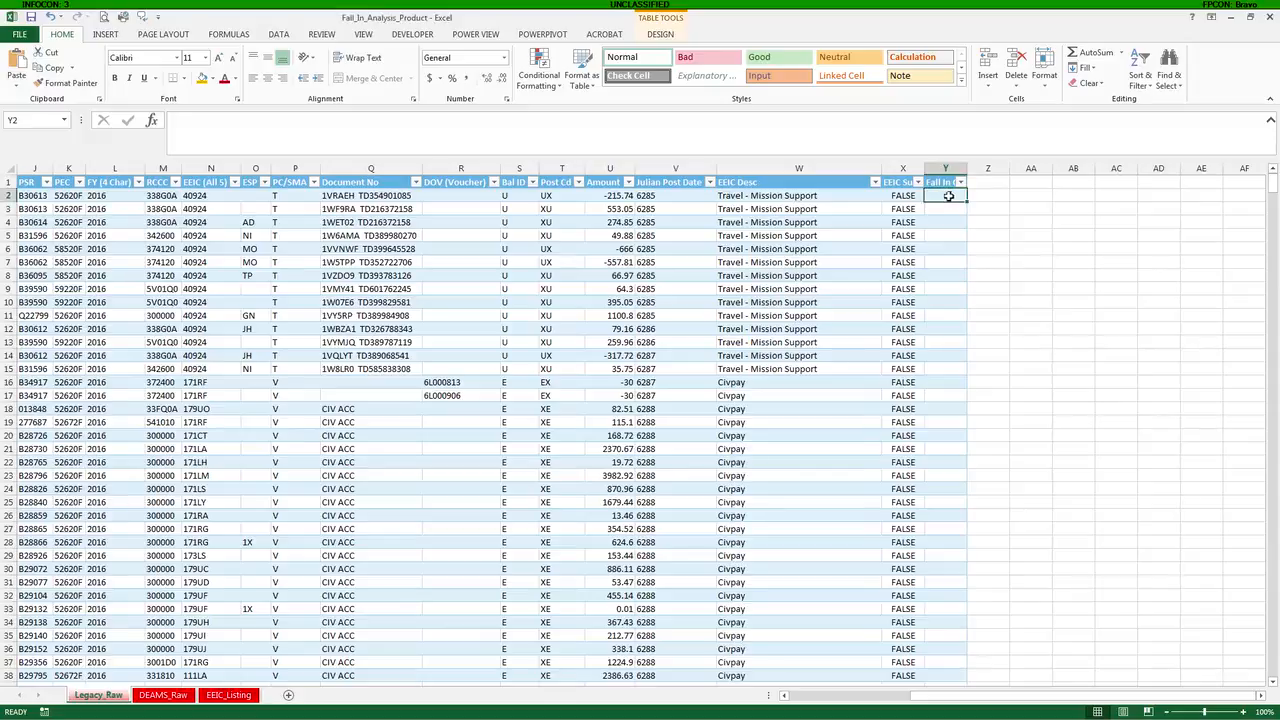
click(590, 121)
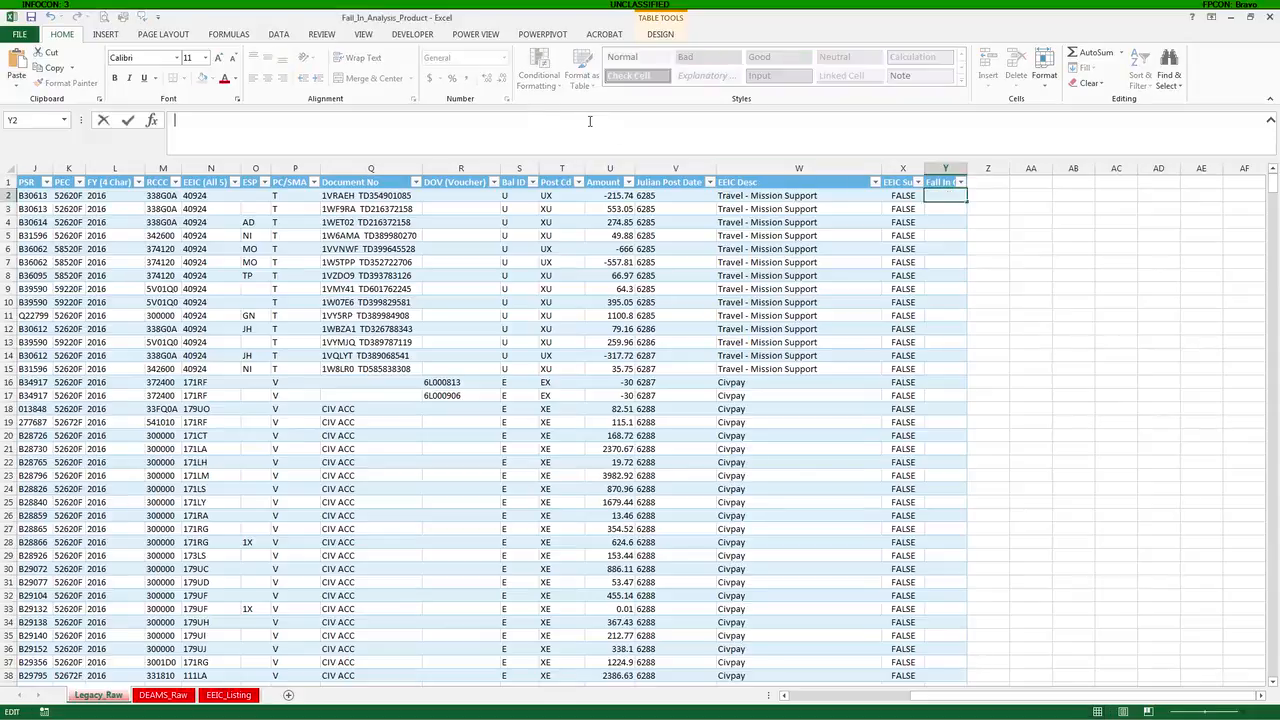
text(=IF([@Amount]<0,"Fall In","Fall Out"))
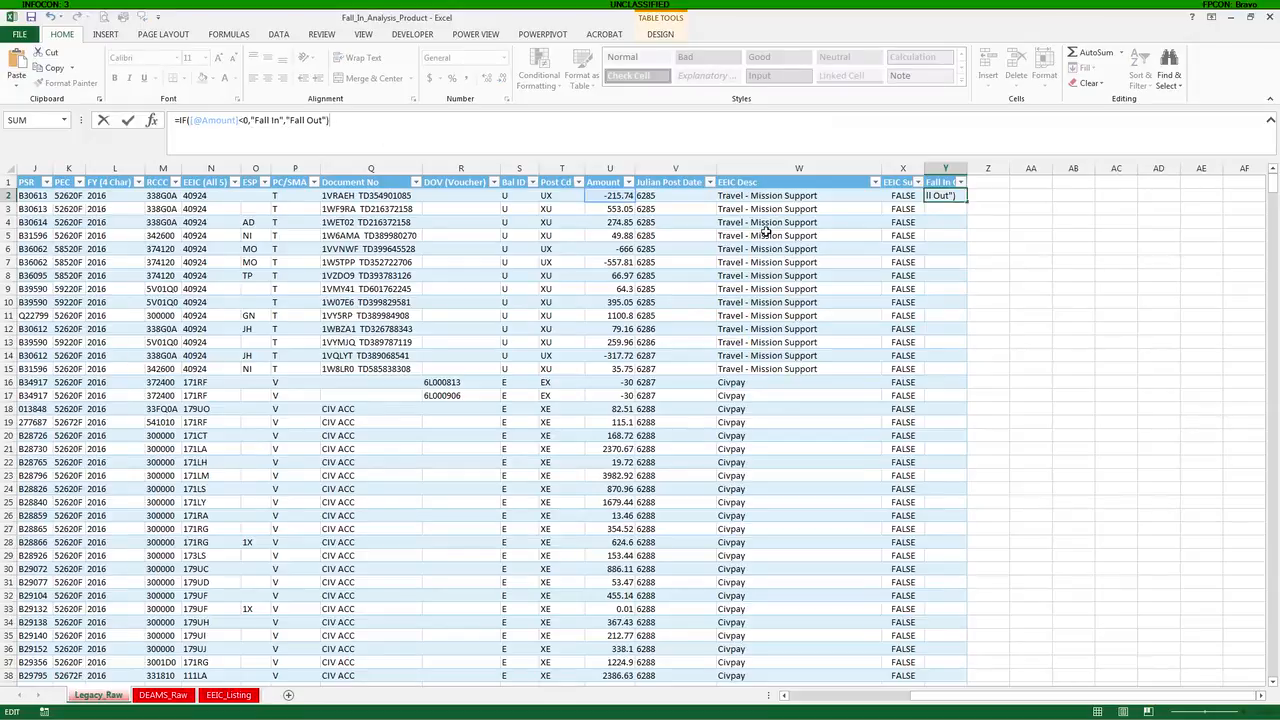
key(Return)
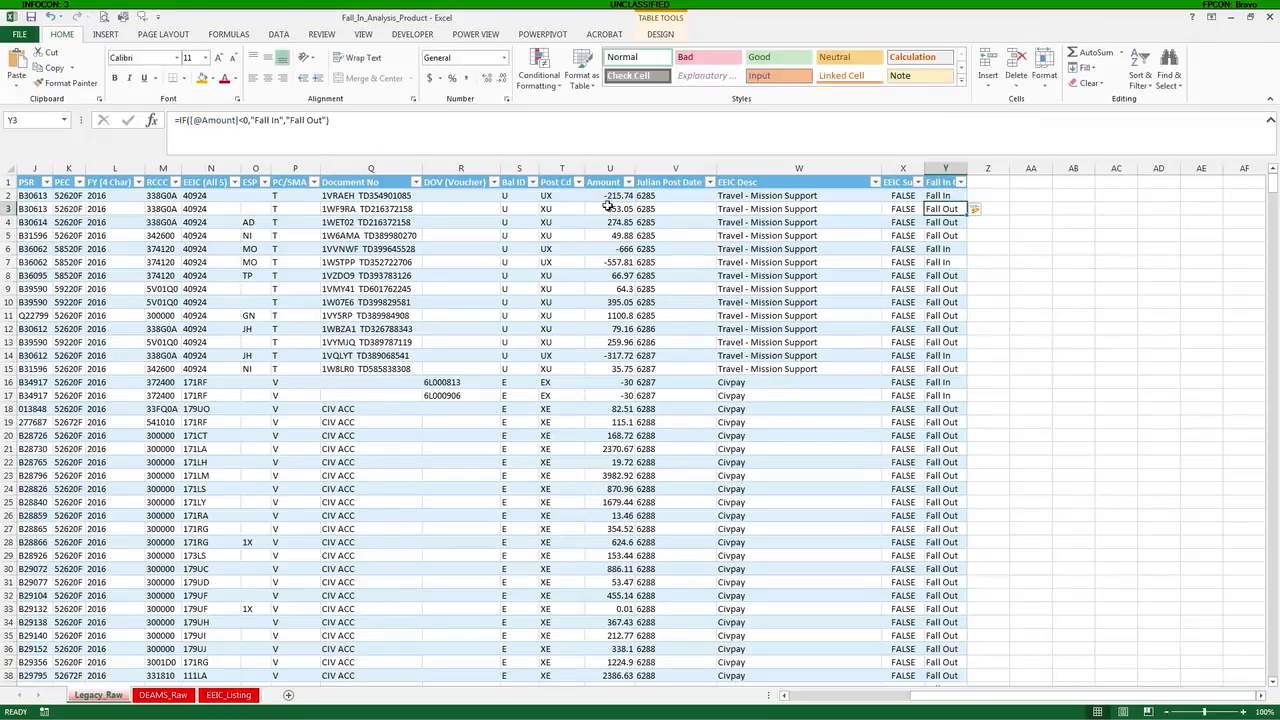
- Add another table column headed Abs Fall in Z1, directly after the Fall In column
click(982, 182)
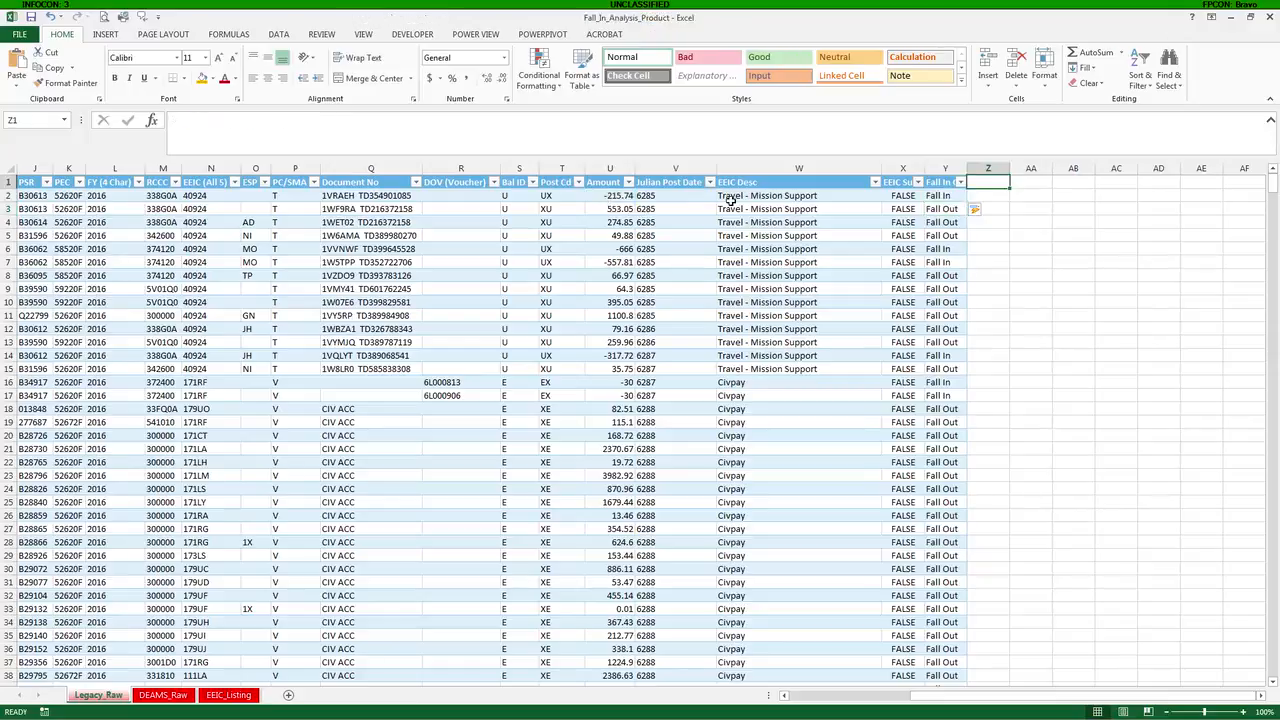
text(Abs)
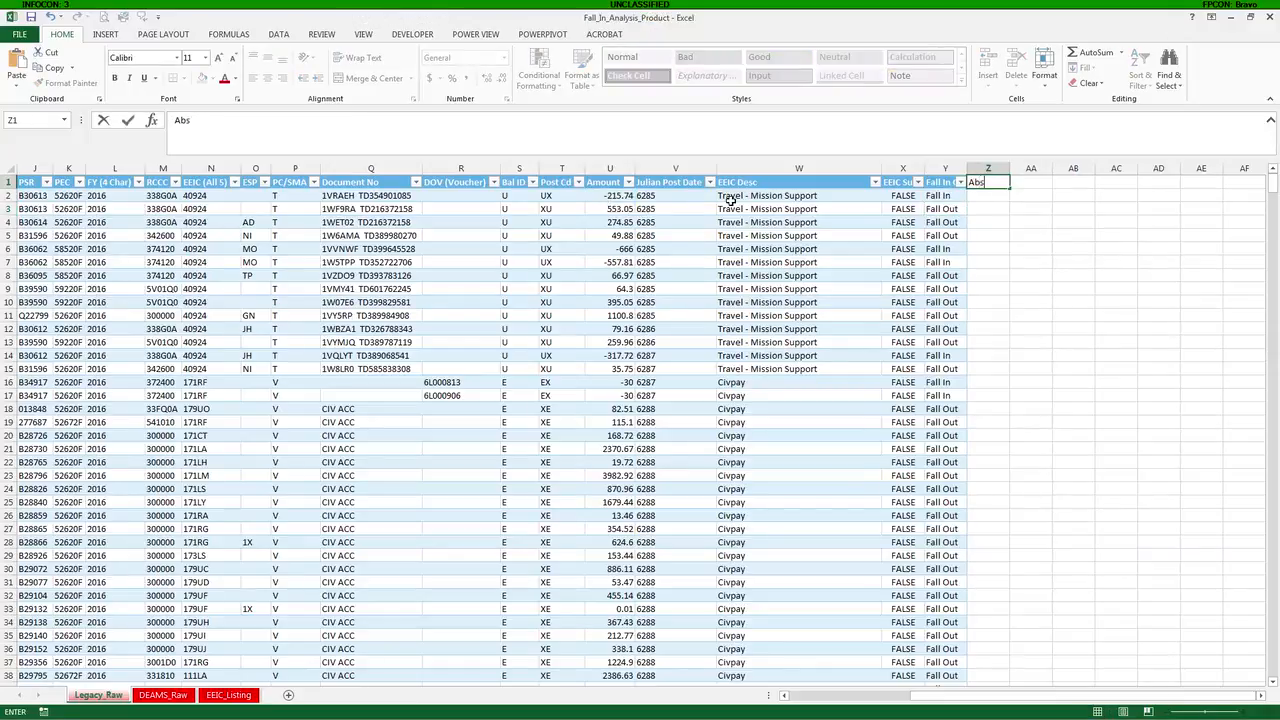
text( Fall)
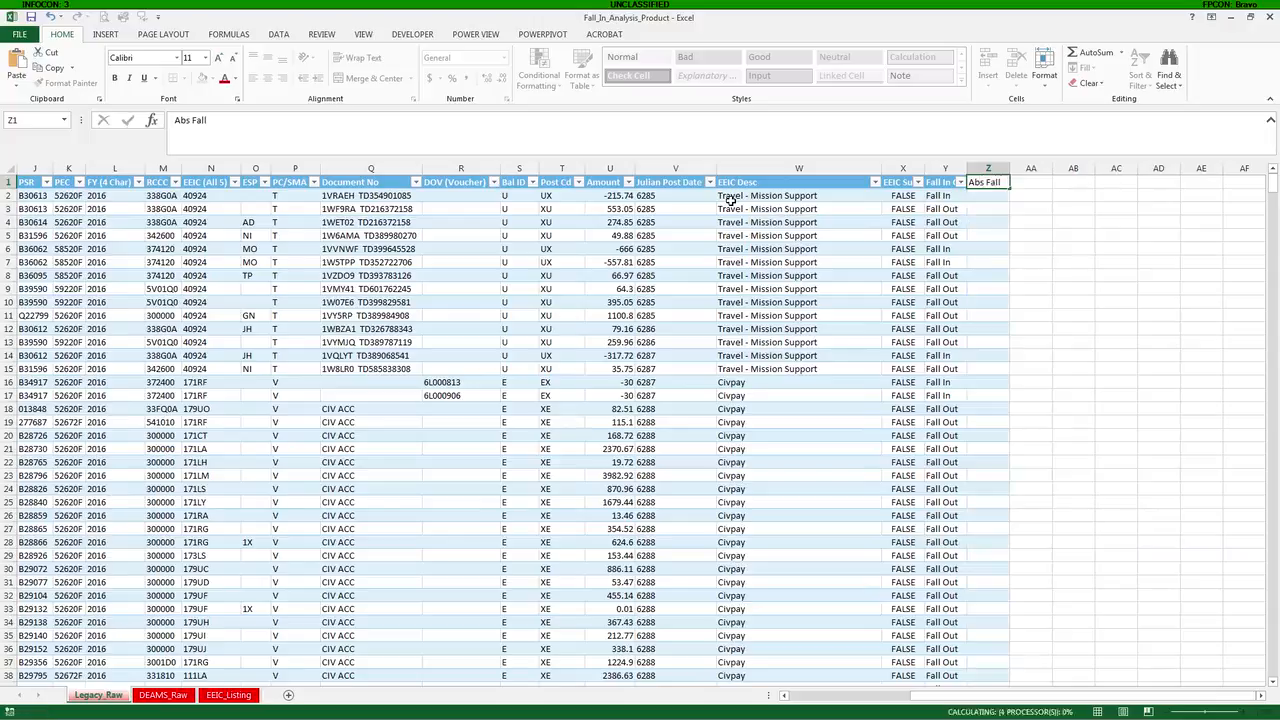
key(Return)
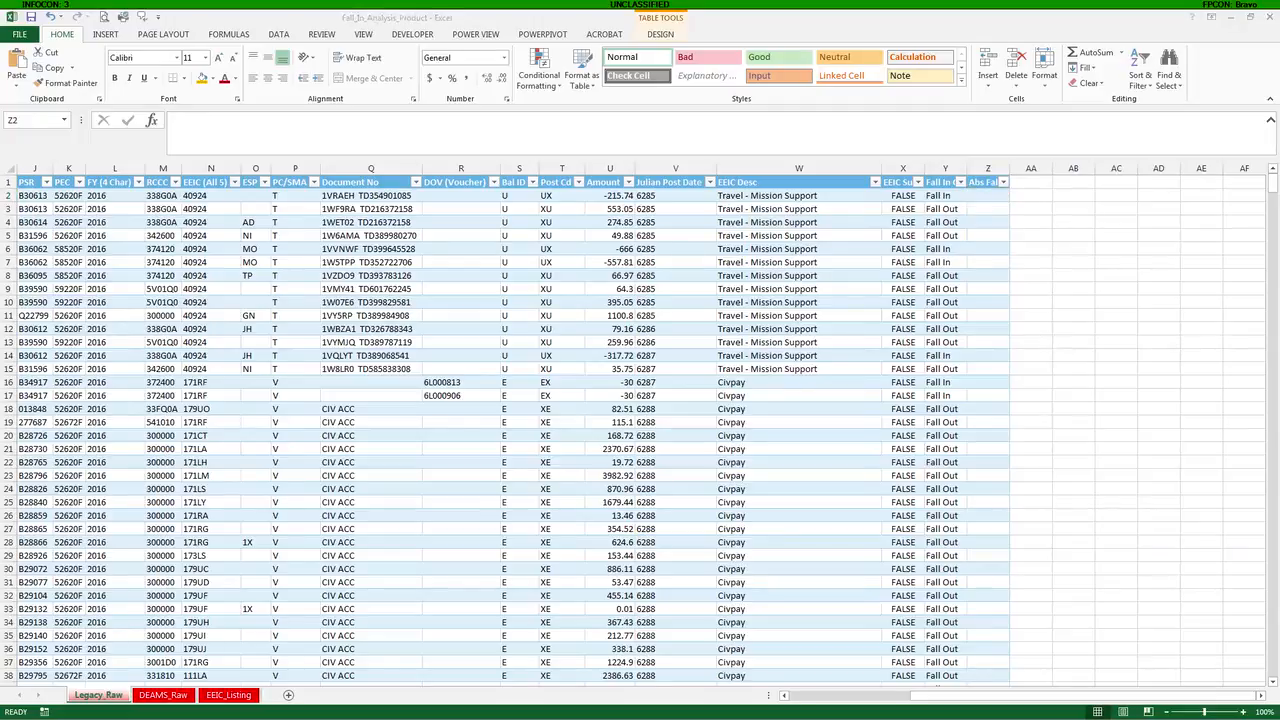
click(970, 197)
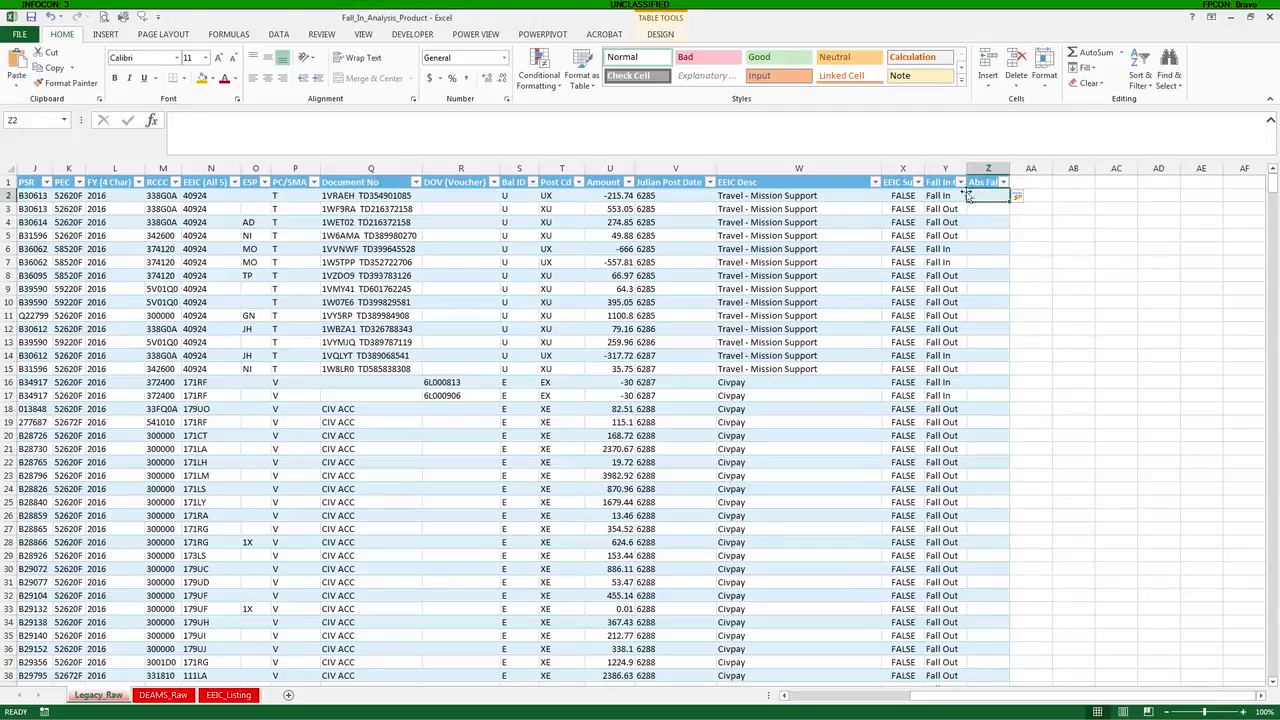
click(825, 124)
text(=A)
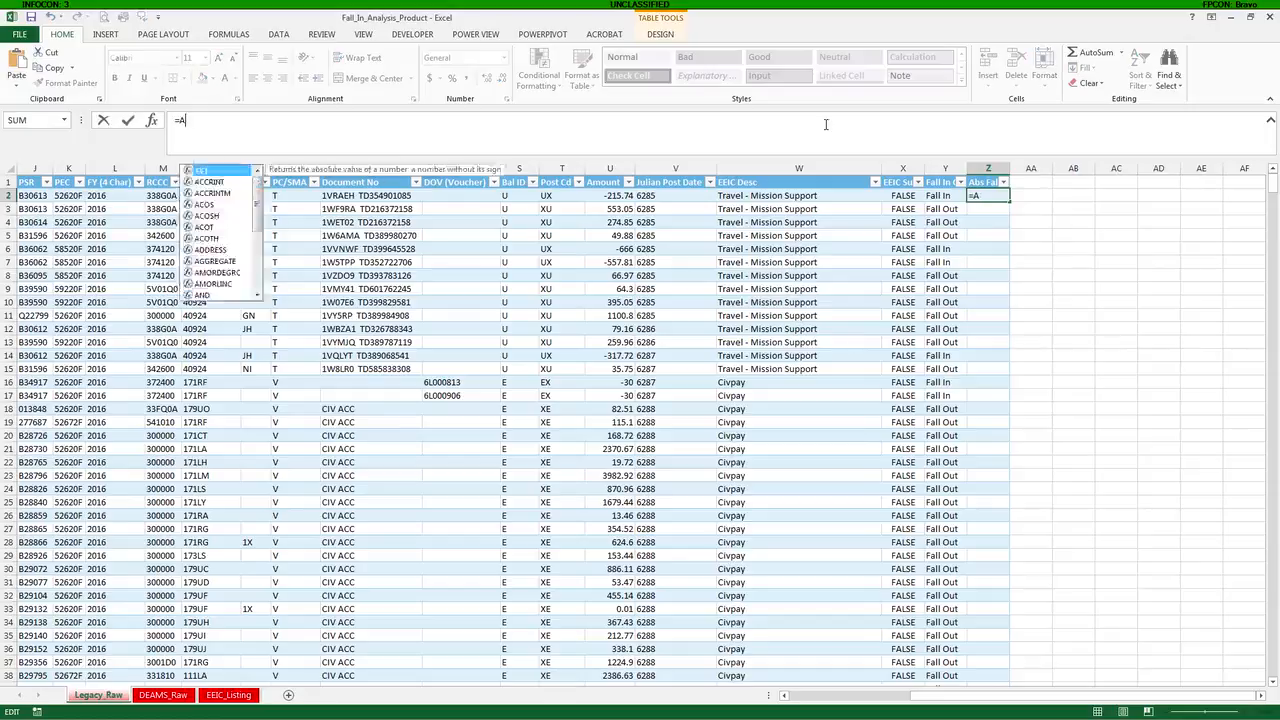
text(BS()
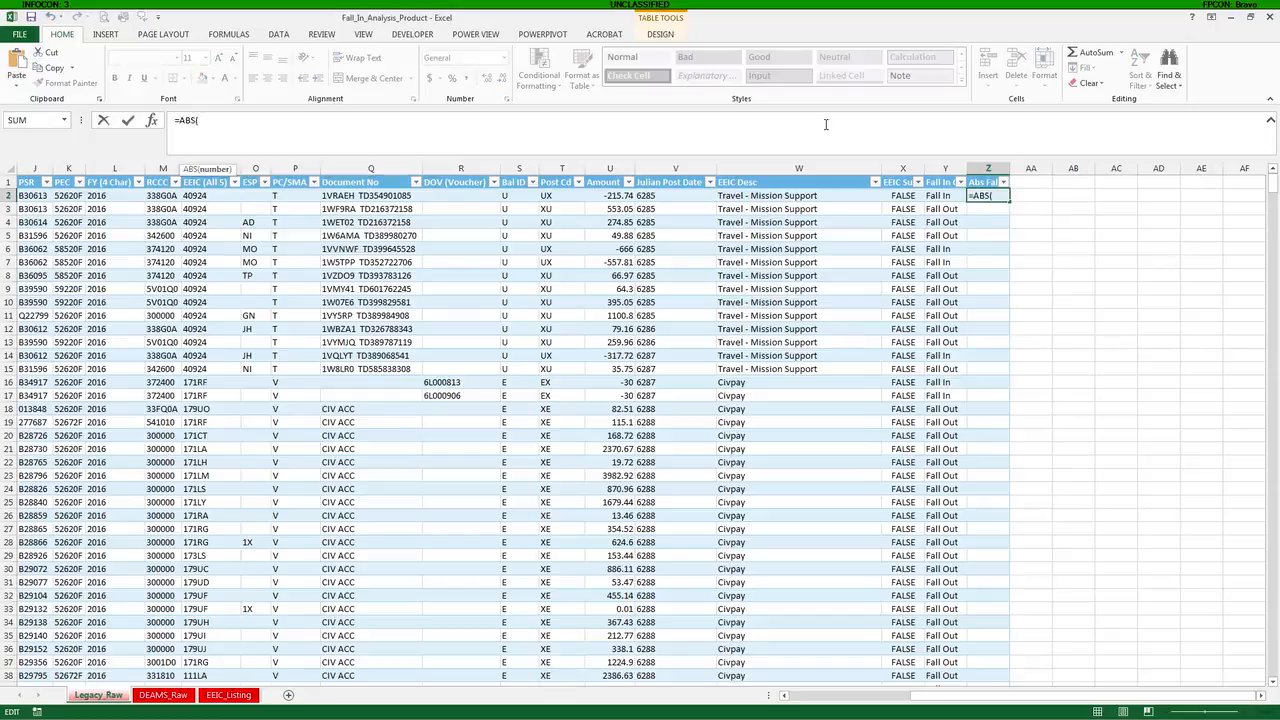
click(618, 196)
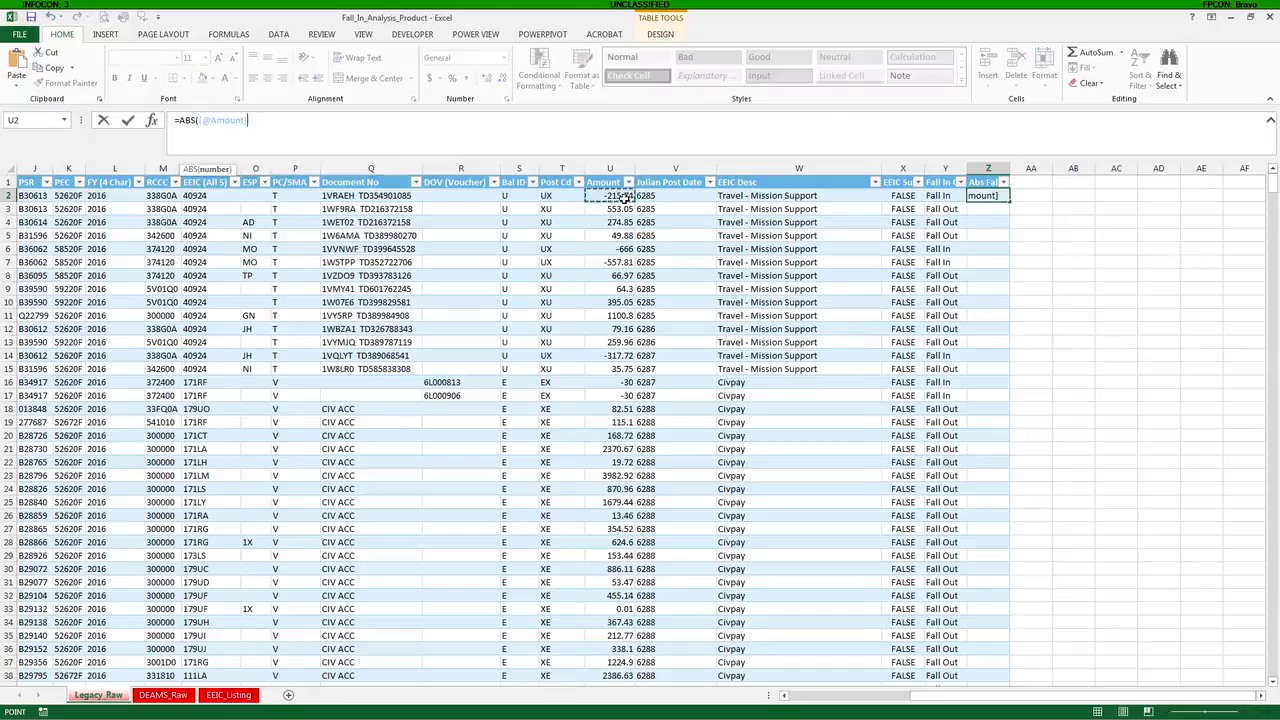
text())
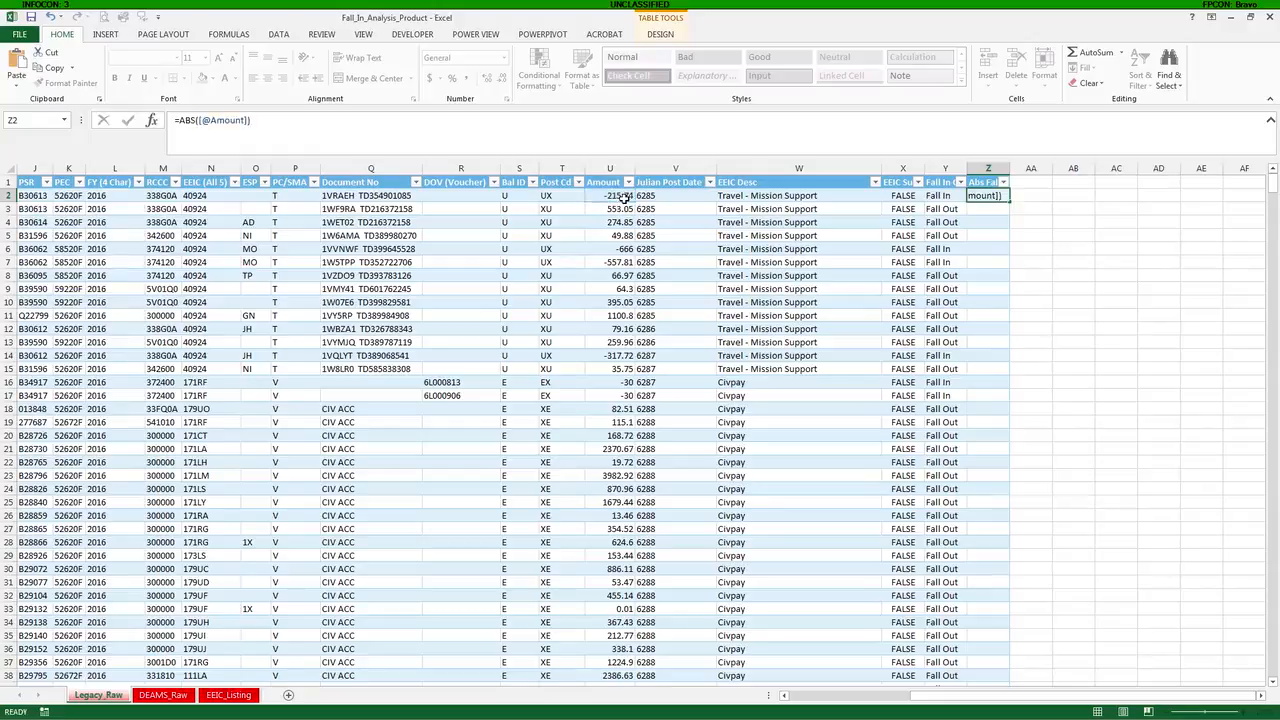
key(Return)
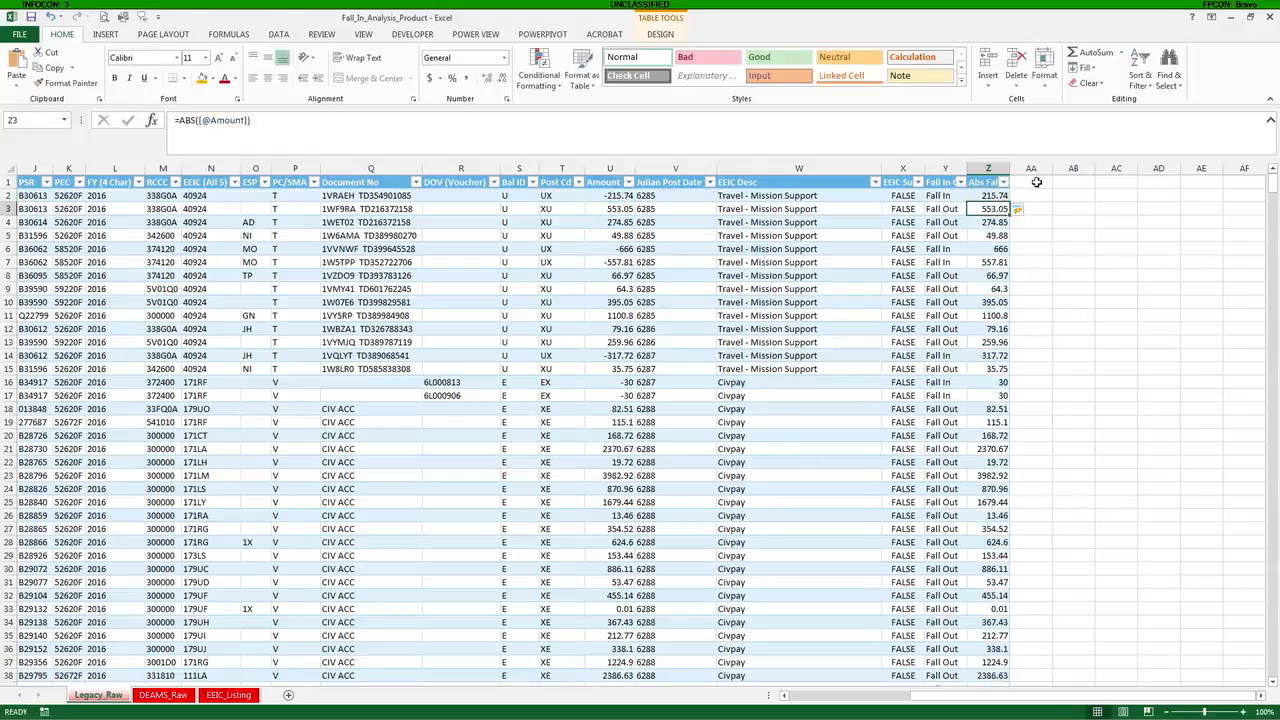
- Add another table column headed Threshold in AA1, directly after the Abs Fall column
click(1030, 183)
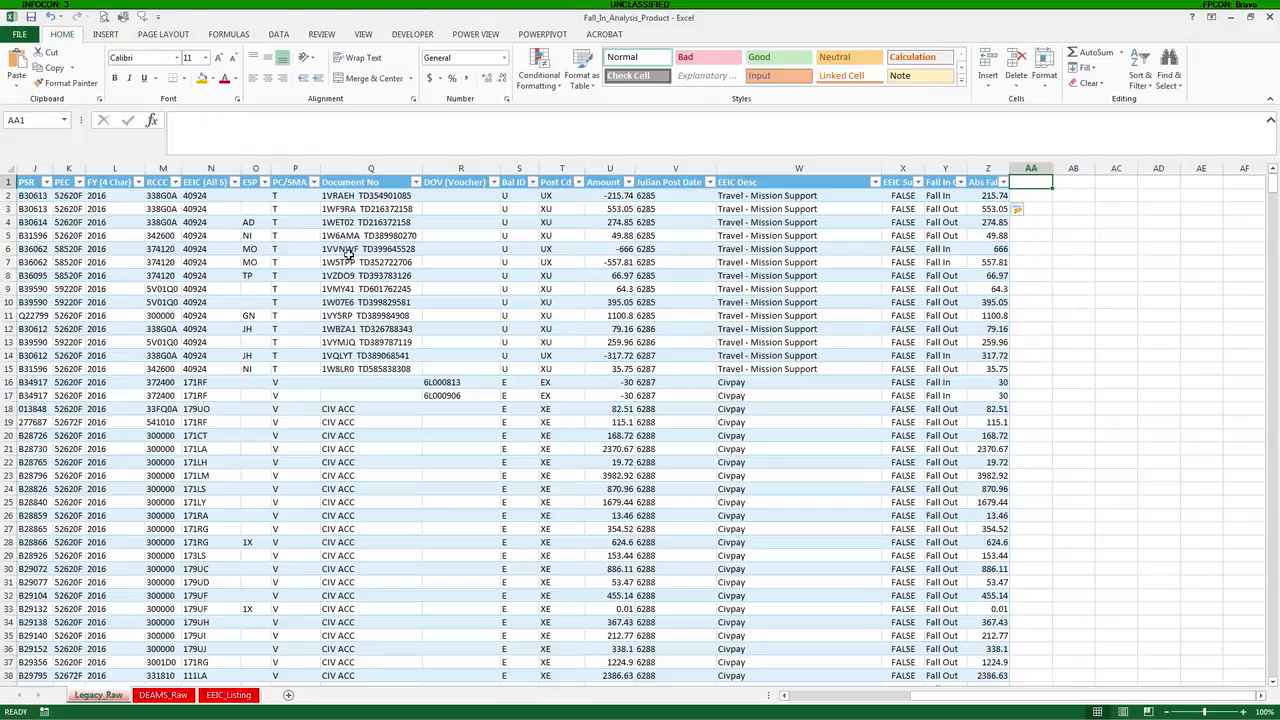
text(Thresh)
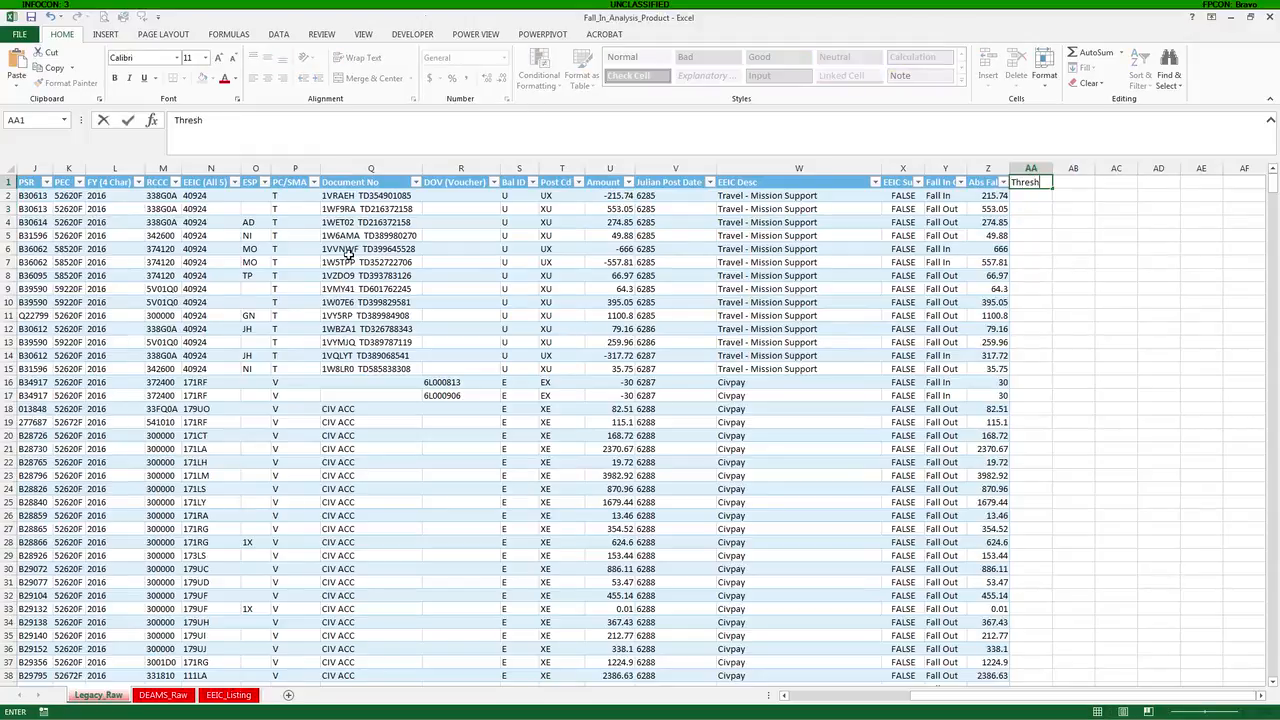
text(ho)
key(BackSpace)
key(BackSpace)
text(old)
key(Return)
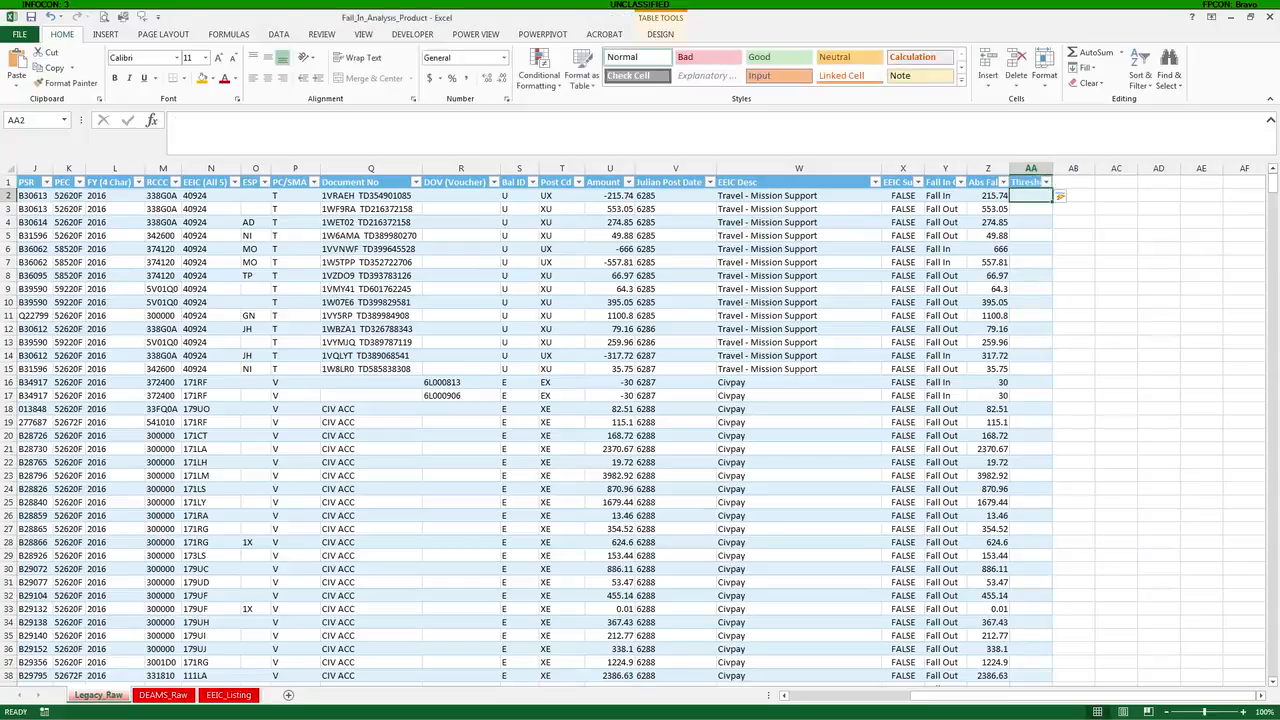
key(alt+Tab)
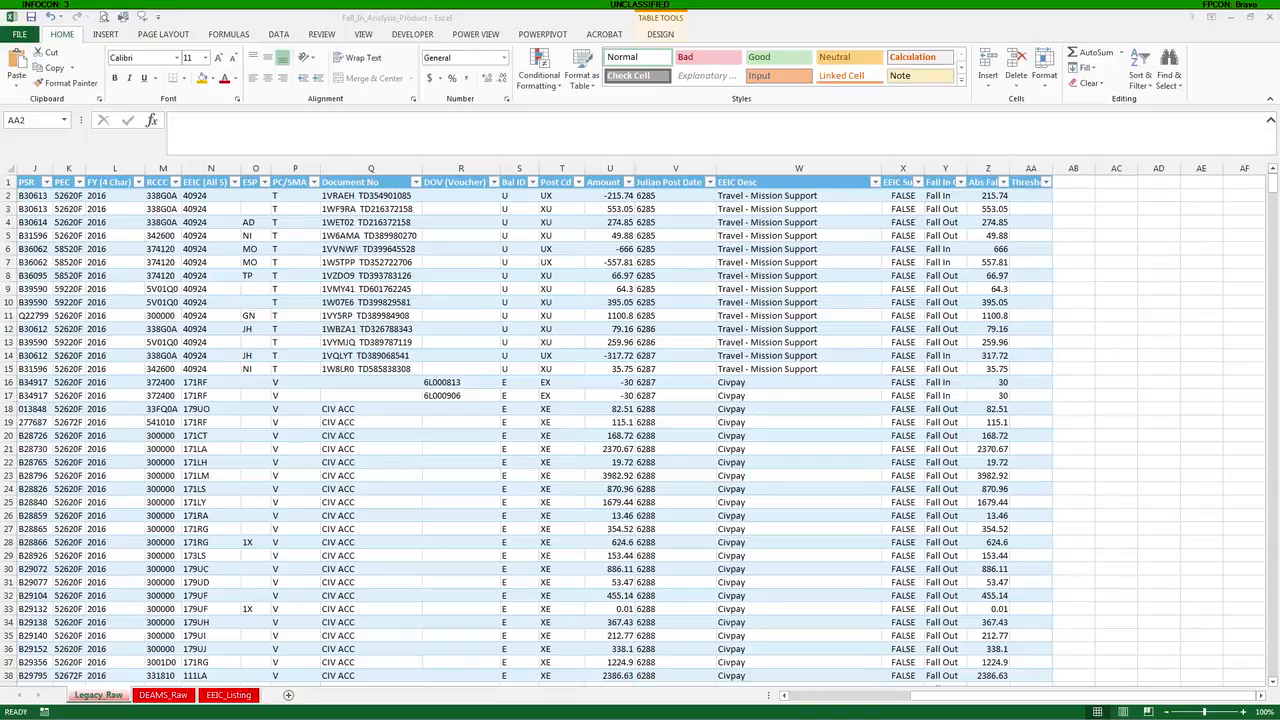
key(F2)
key(Escape)
click(1028, 196)
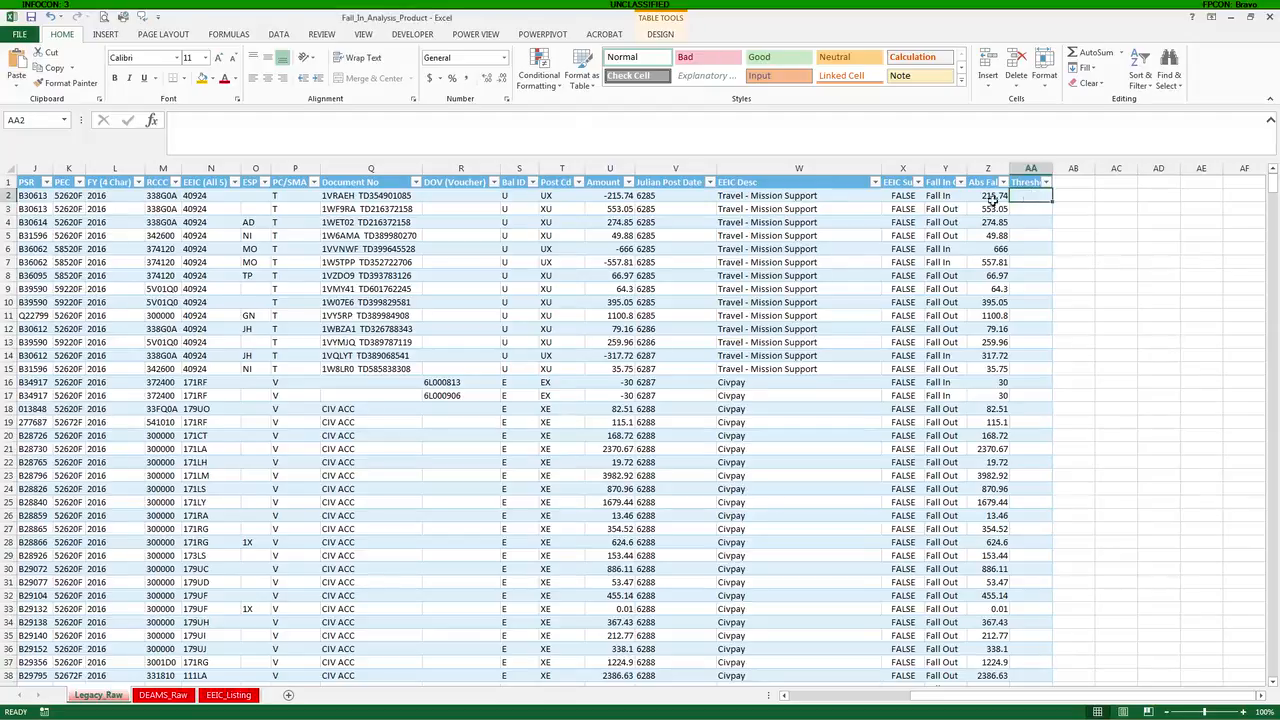
- Copy the SUMIFS portion of the formula in X2, without the surrounding IF and its comparison to zero
click(903, 197)
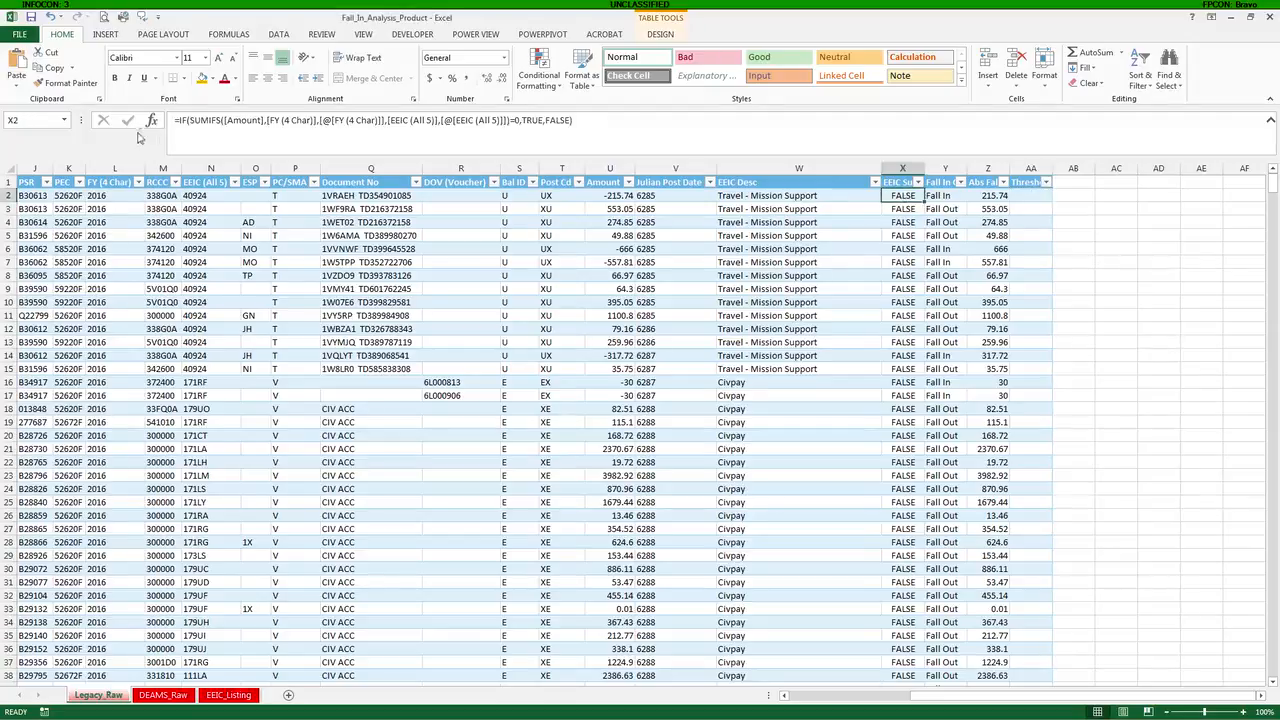
drag(189, 121, 510, 121)
key(ctrl+c)
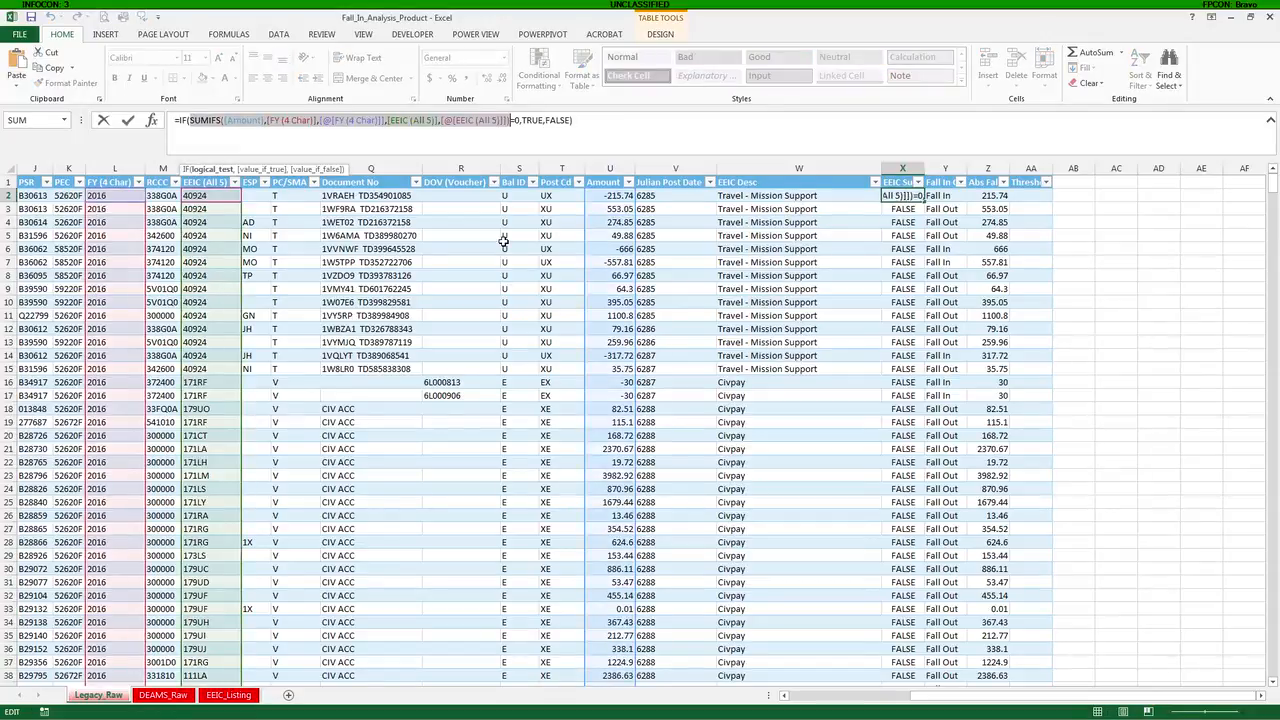
key(Return)
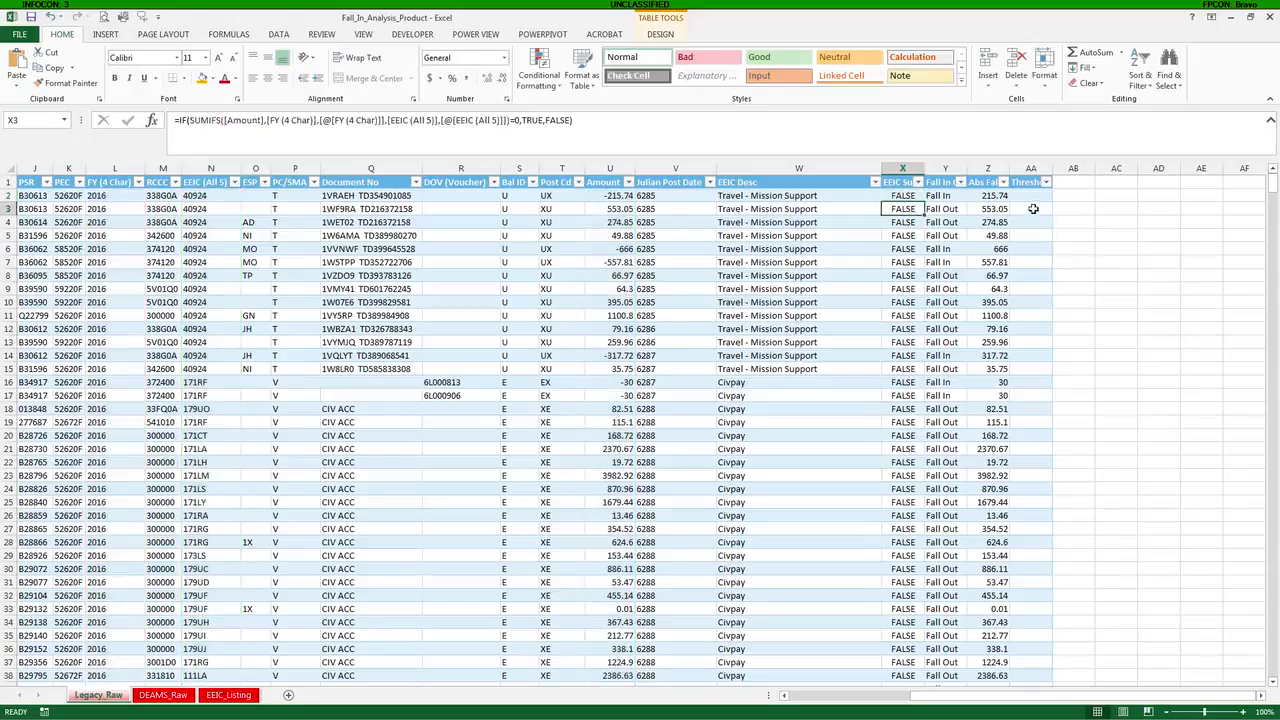
- Fill the Threshold column from AA2 with an IF formula that tests whether the copied SUMIFS expression is >200, returning TRUE or FALSE
click(1031, 195)
click(472, 121)
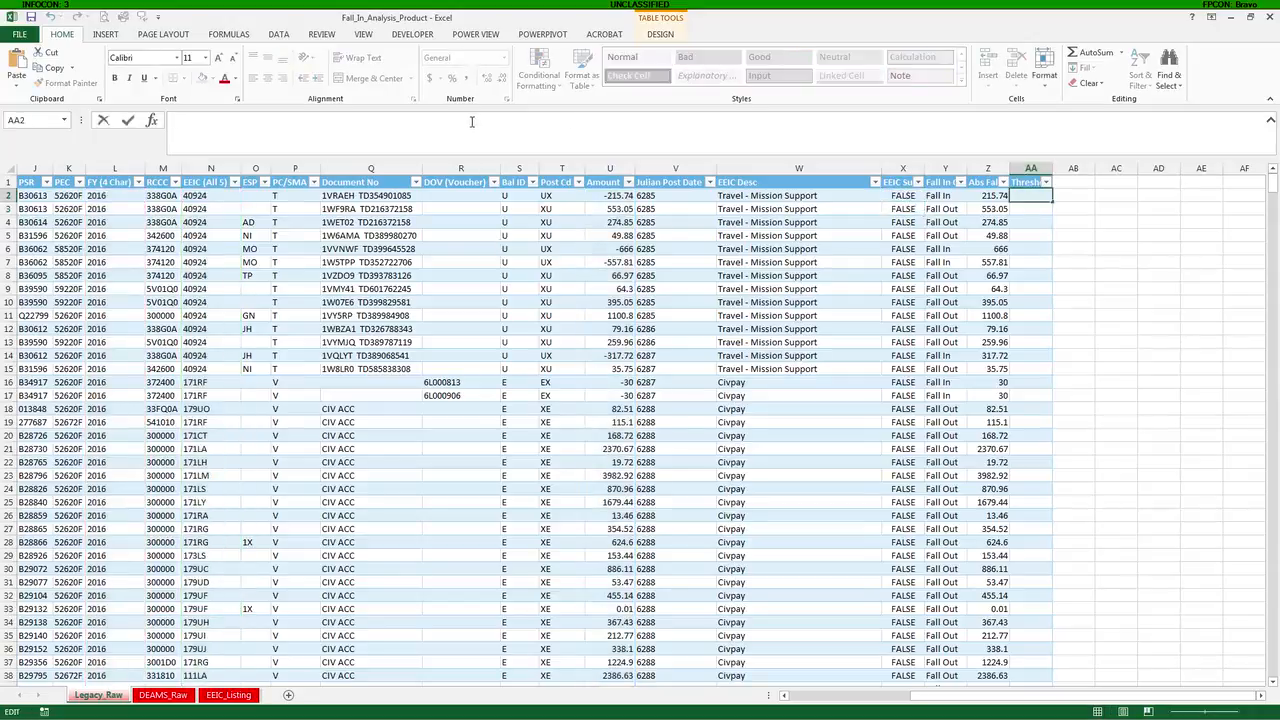
text(=if()
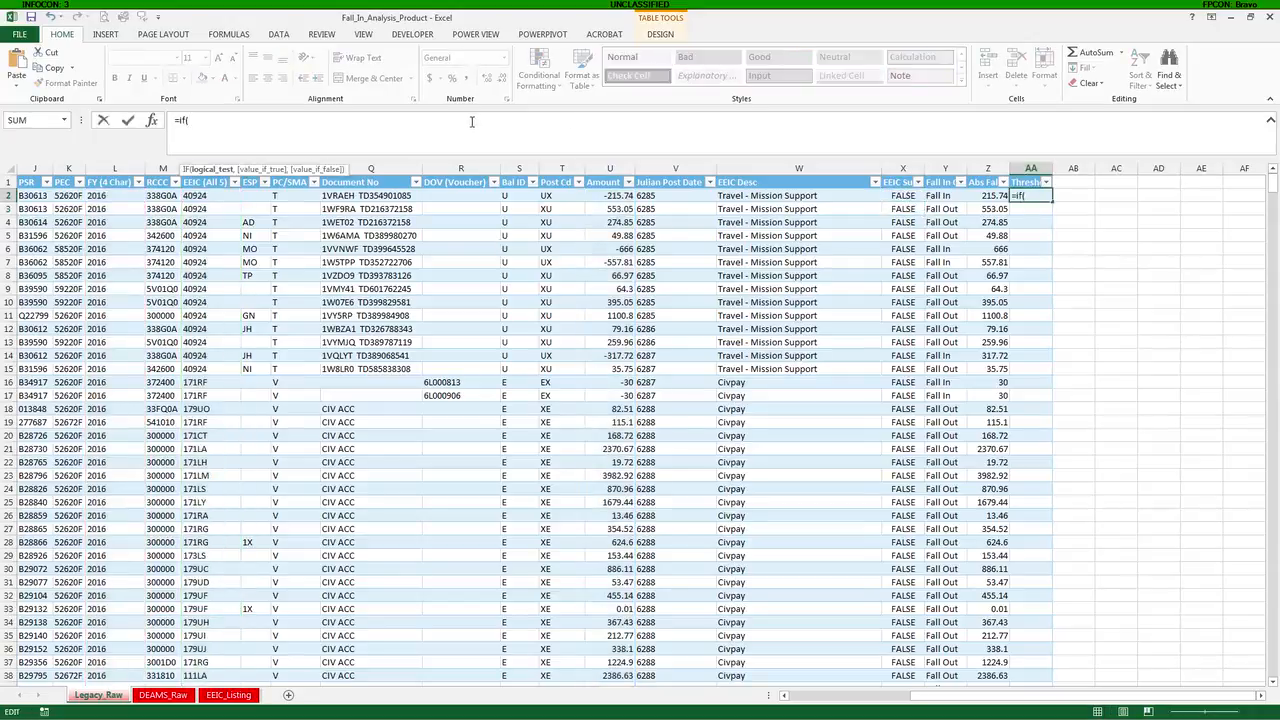
key(ctrl+v)
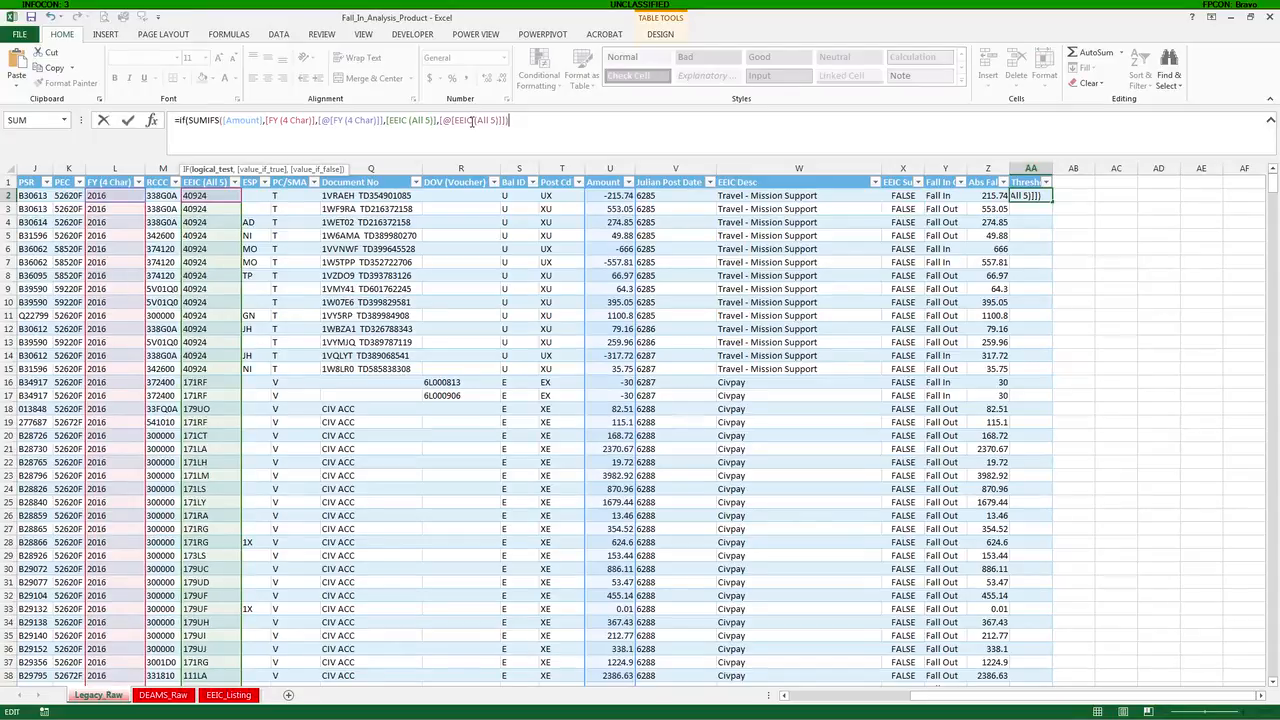
text(>200)
text(,True)
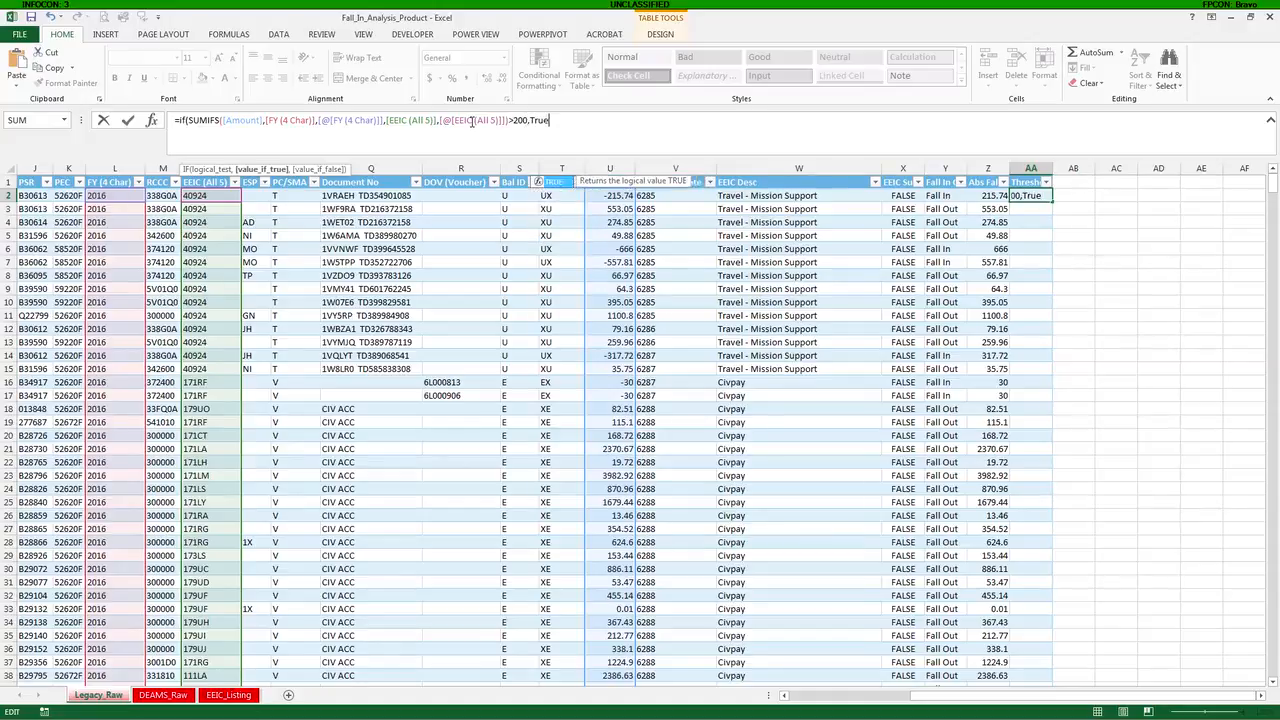
text(,False)
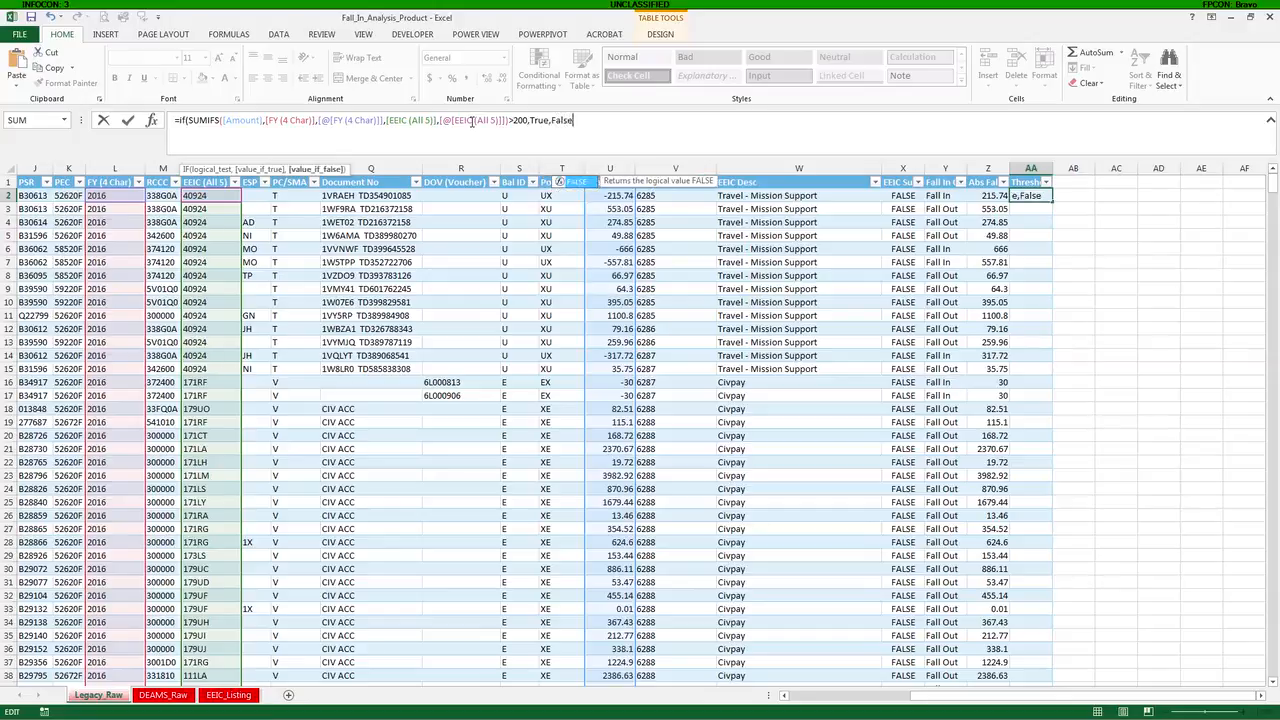
text())
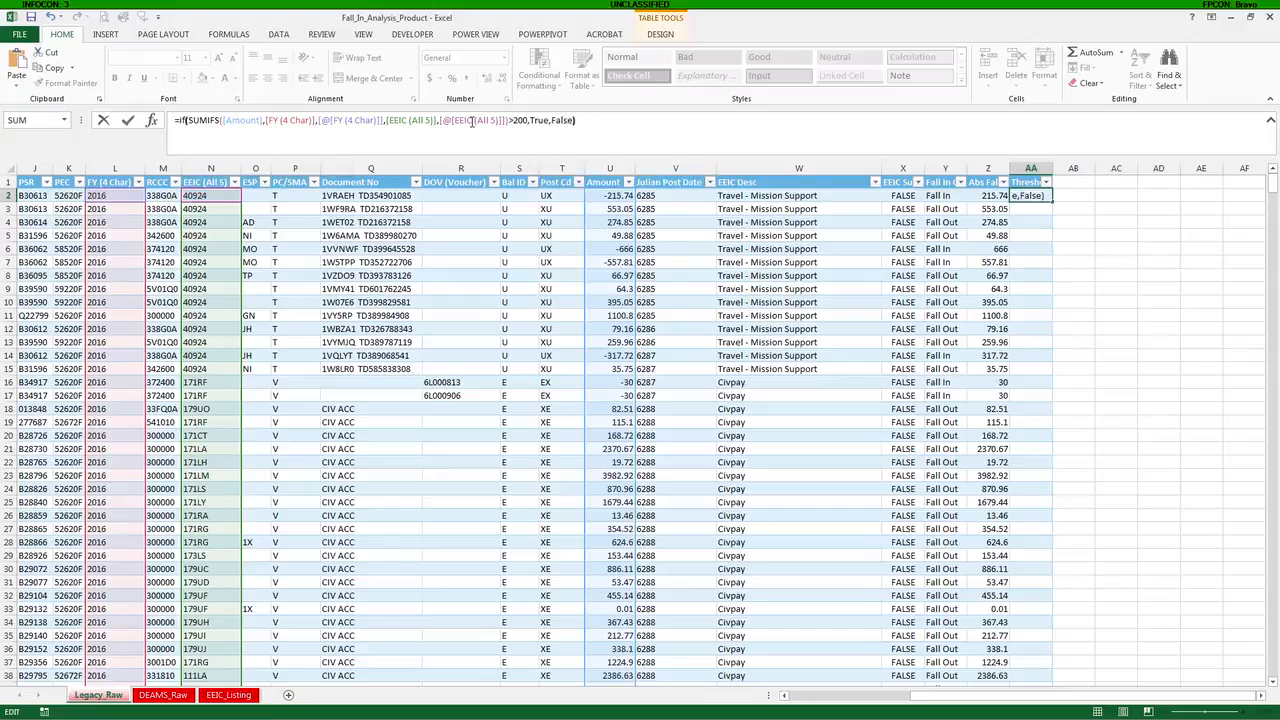
key(Return)
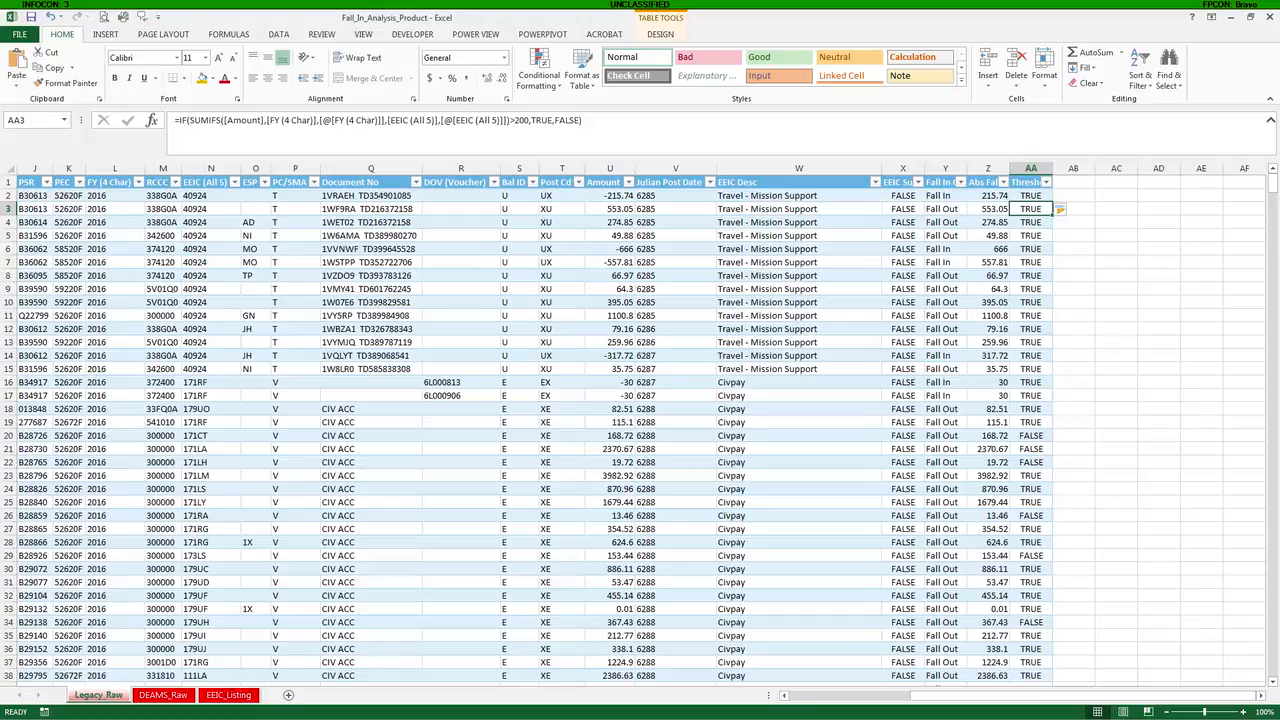
- On the EEIC_Listing sheet, insert a new column between EEIC and Title and head it OC
click(166, 696)
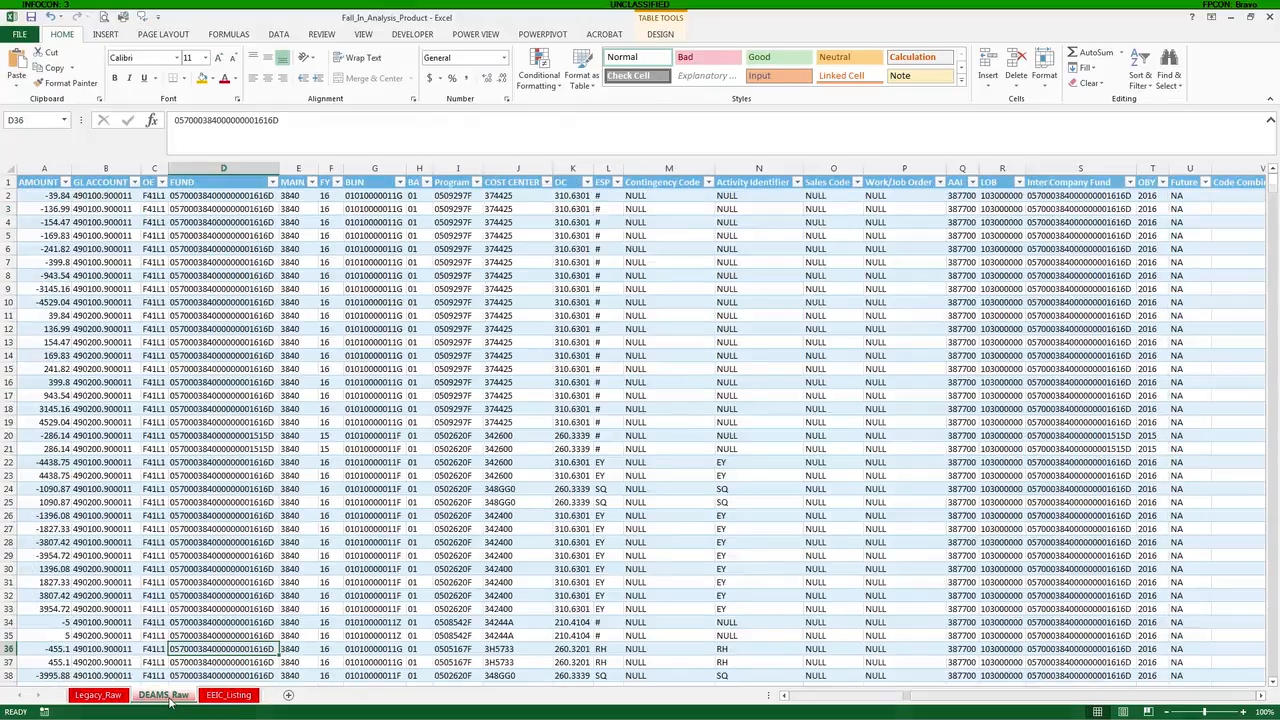
drag(890, 697, 1270, 668)
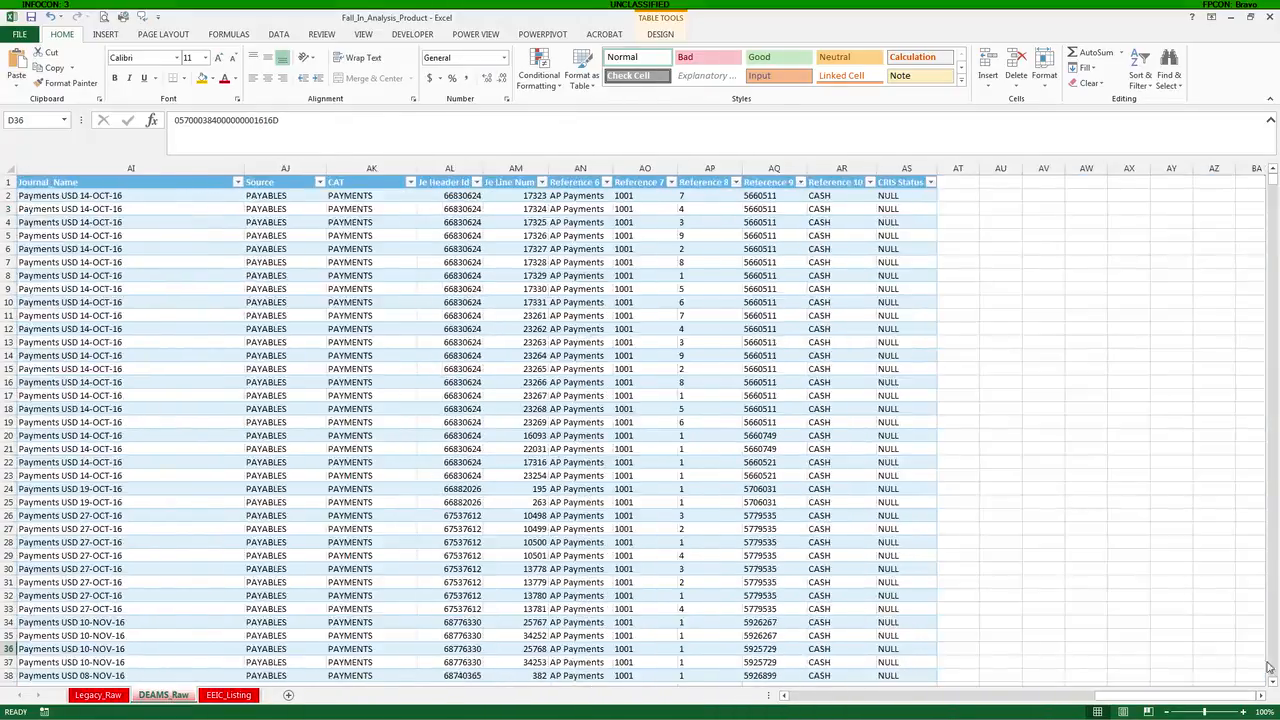
click(216, 695)
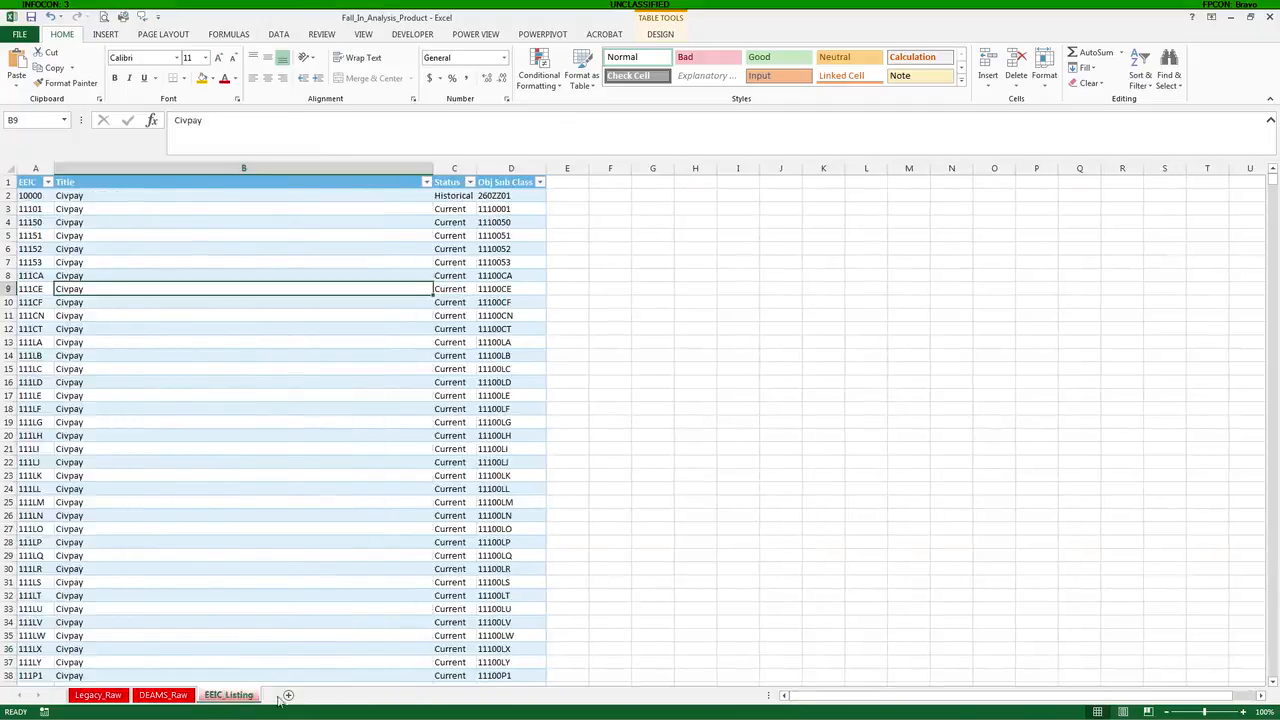
click(567, 182)
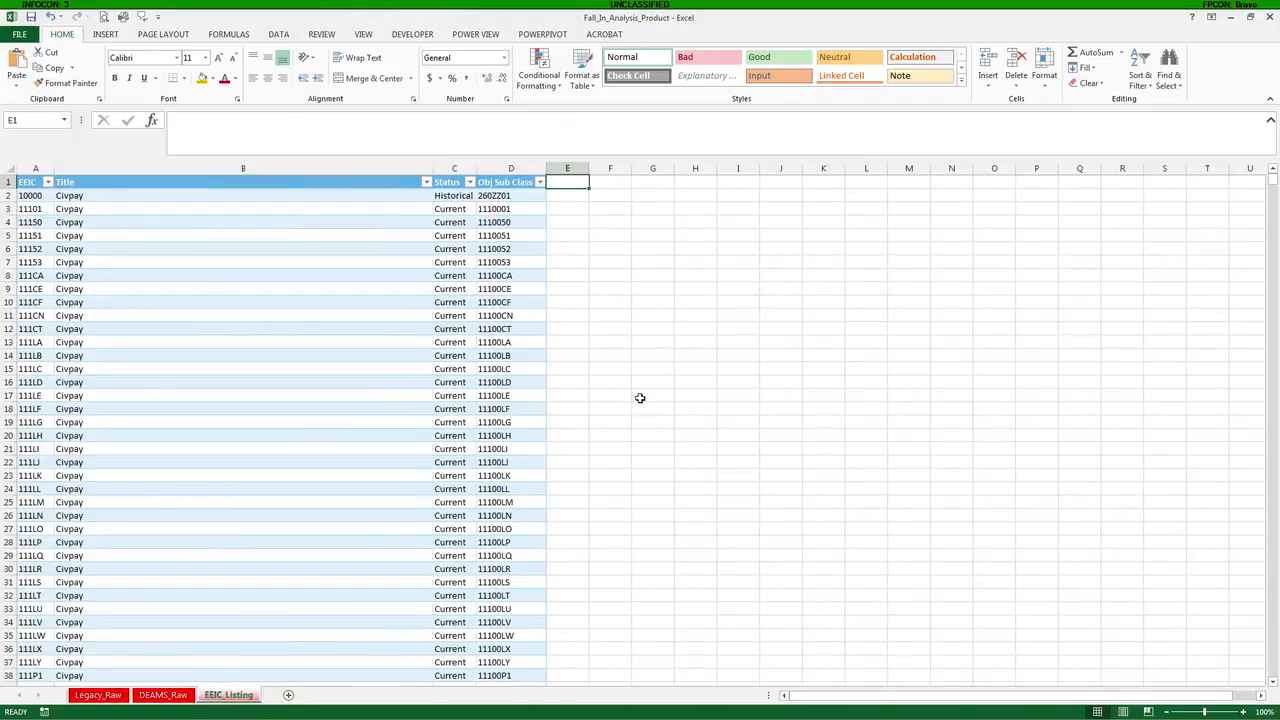
right_click(80, 167)
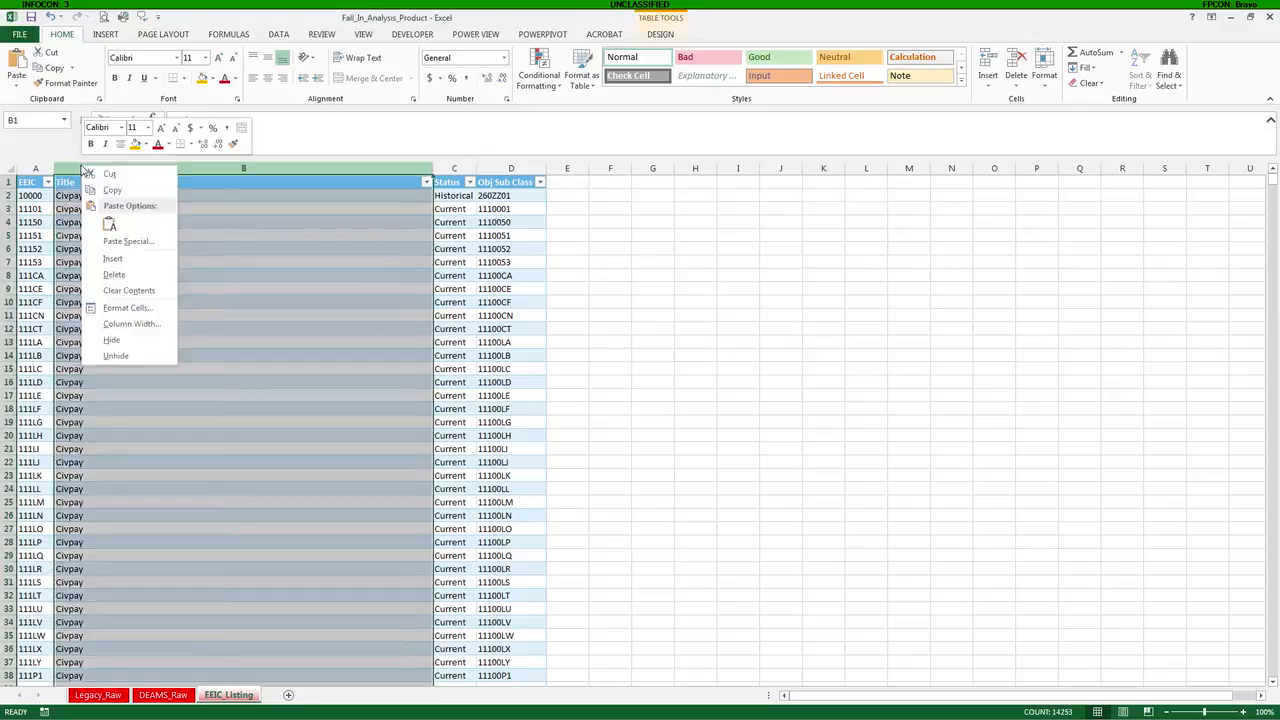
click(108, 259)
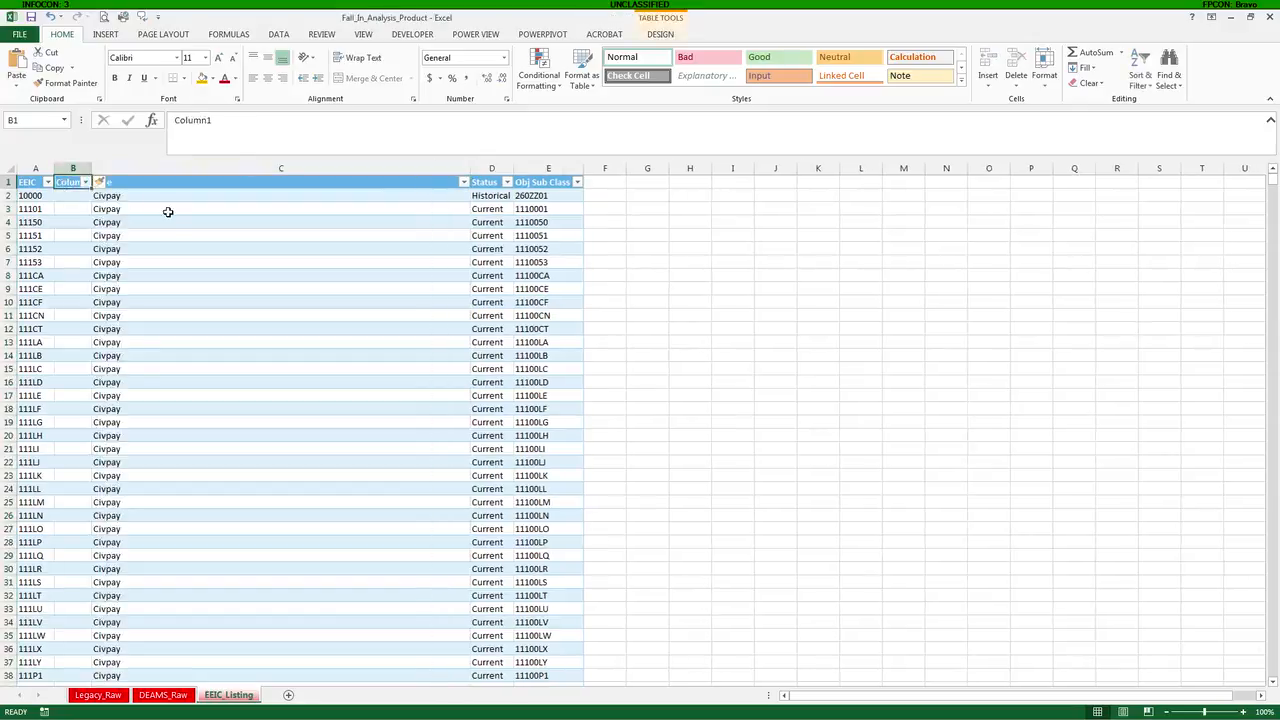
text(OC)
key(Return)
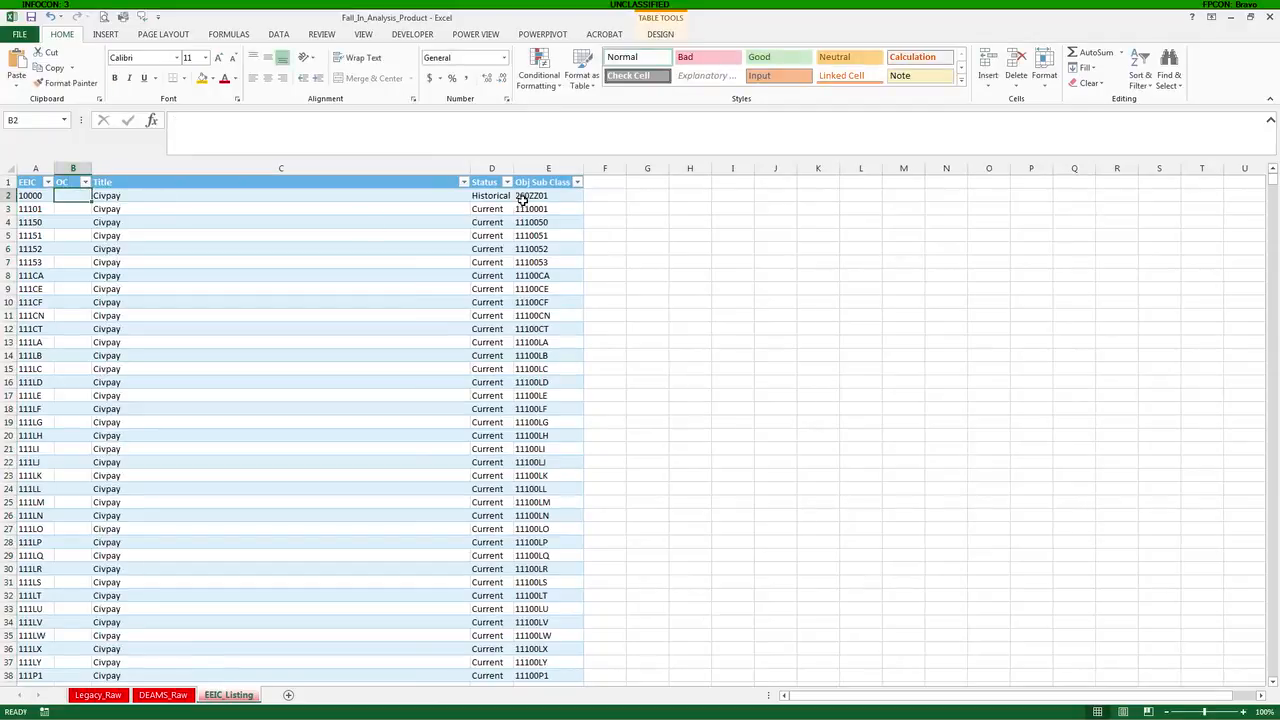
- Fill the OC column with =LEFT([@[Obj Sub Class]],3)&"."&RIGHT([@[Obj Sub Class]],4), entered in B2, and fit the column width to its contents
text(=Left()
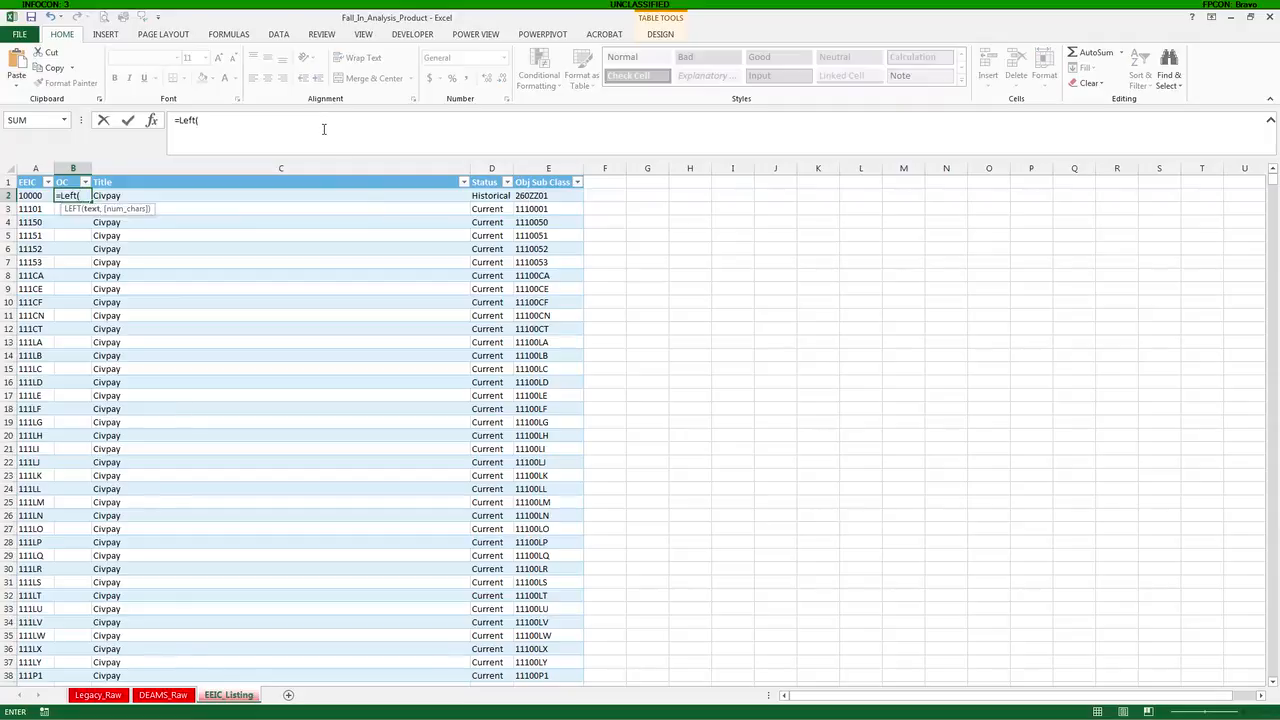
click(536, 196)
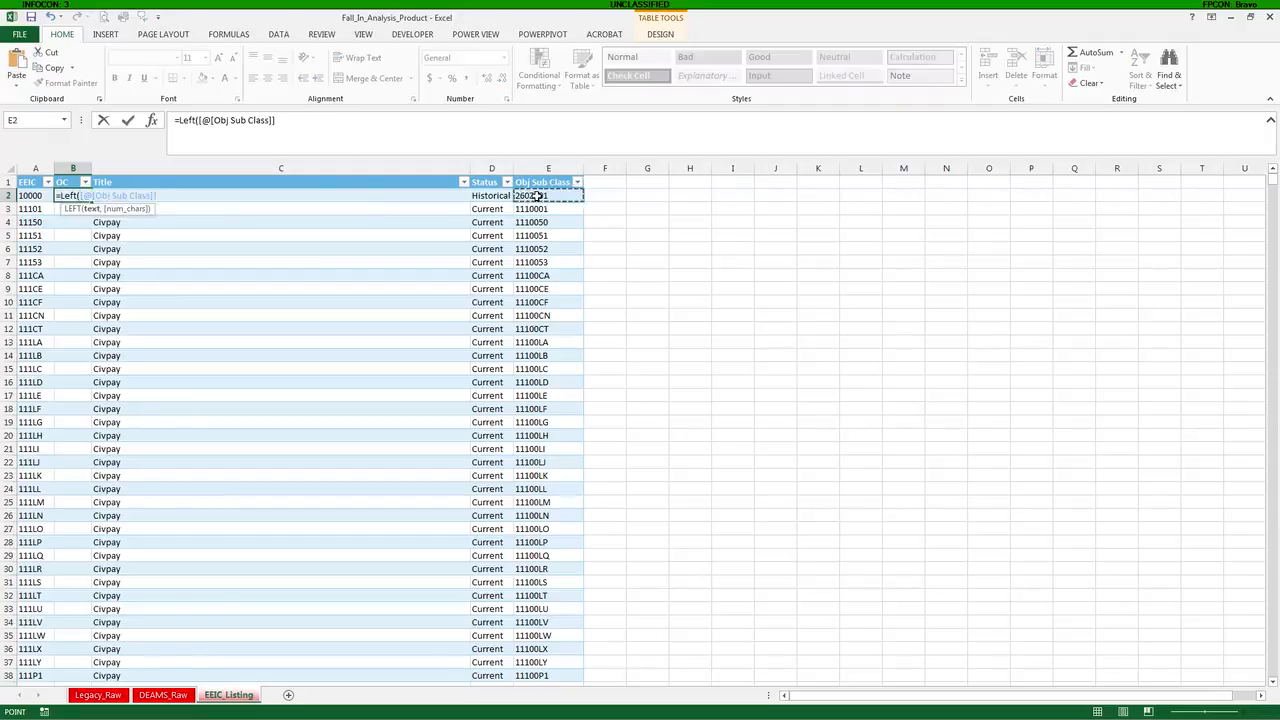
text(,3)
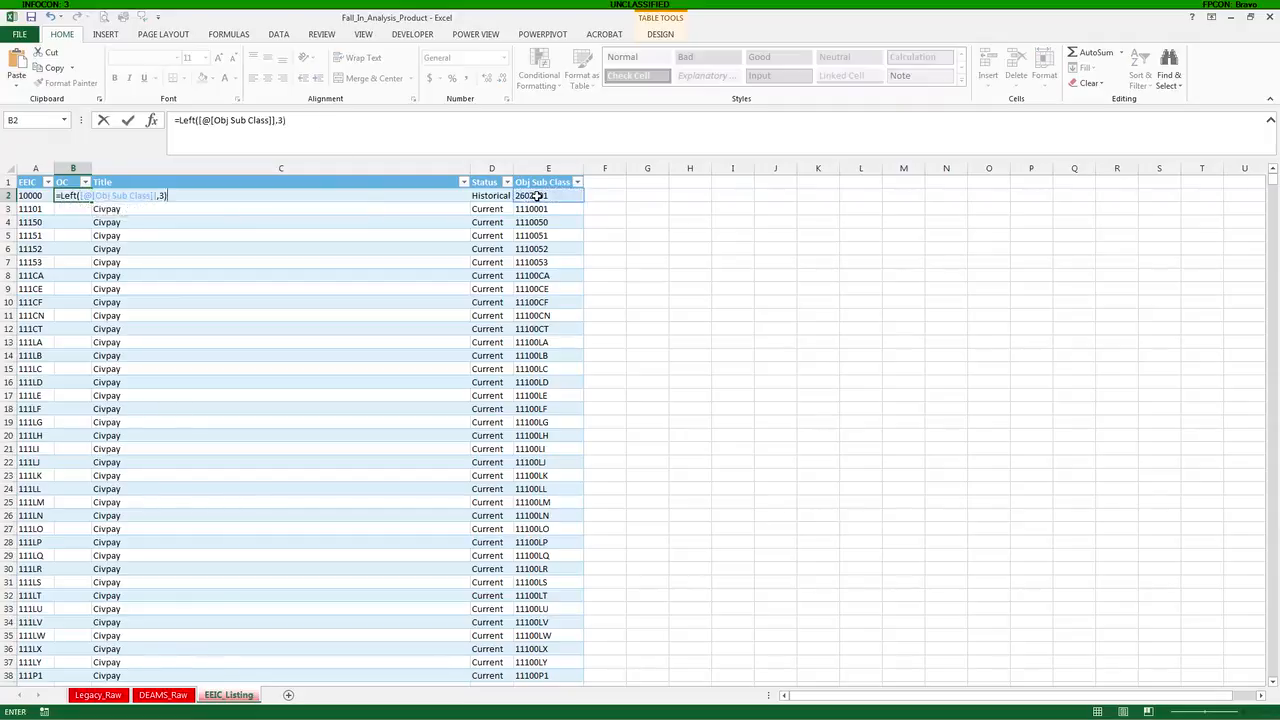
text()&)
text("."&Right()
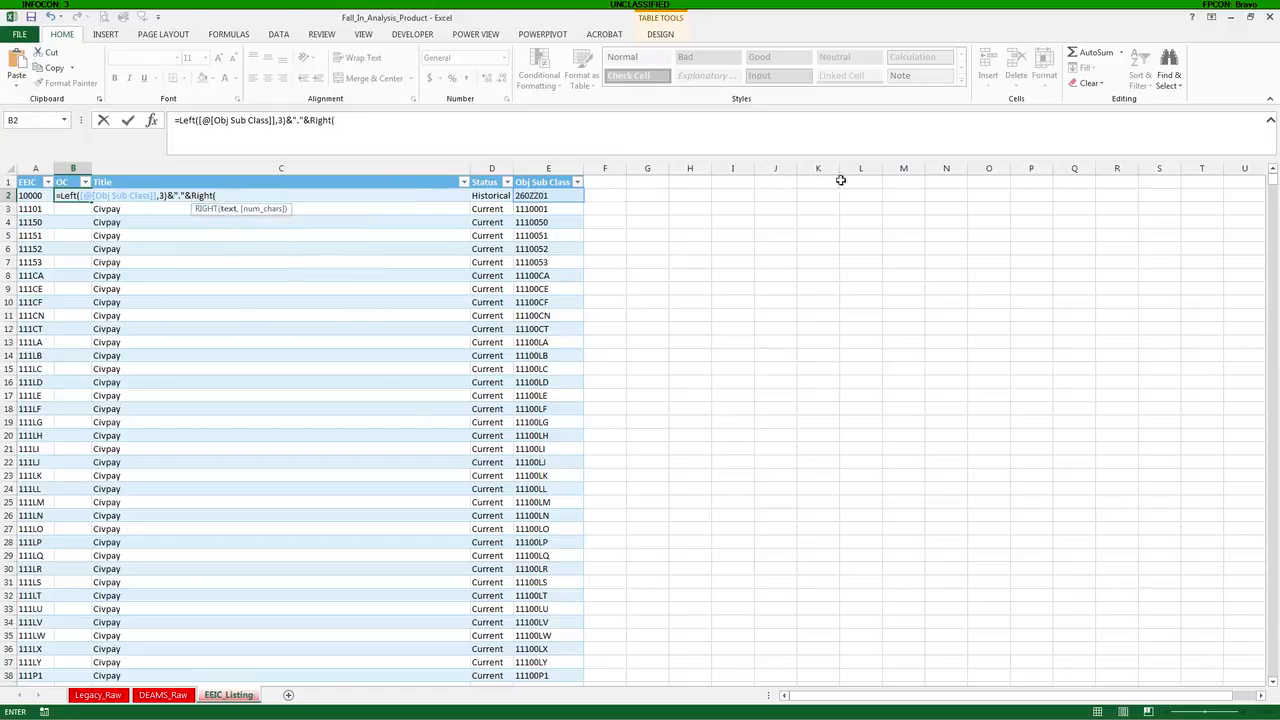
click(553, 196)
text(,)
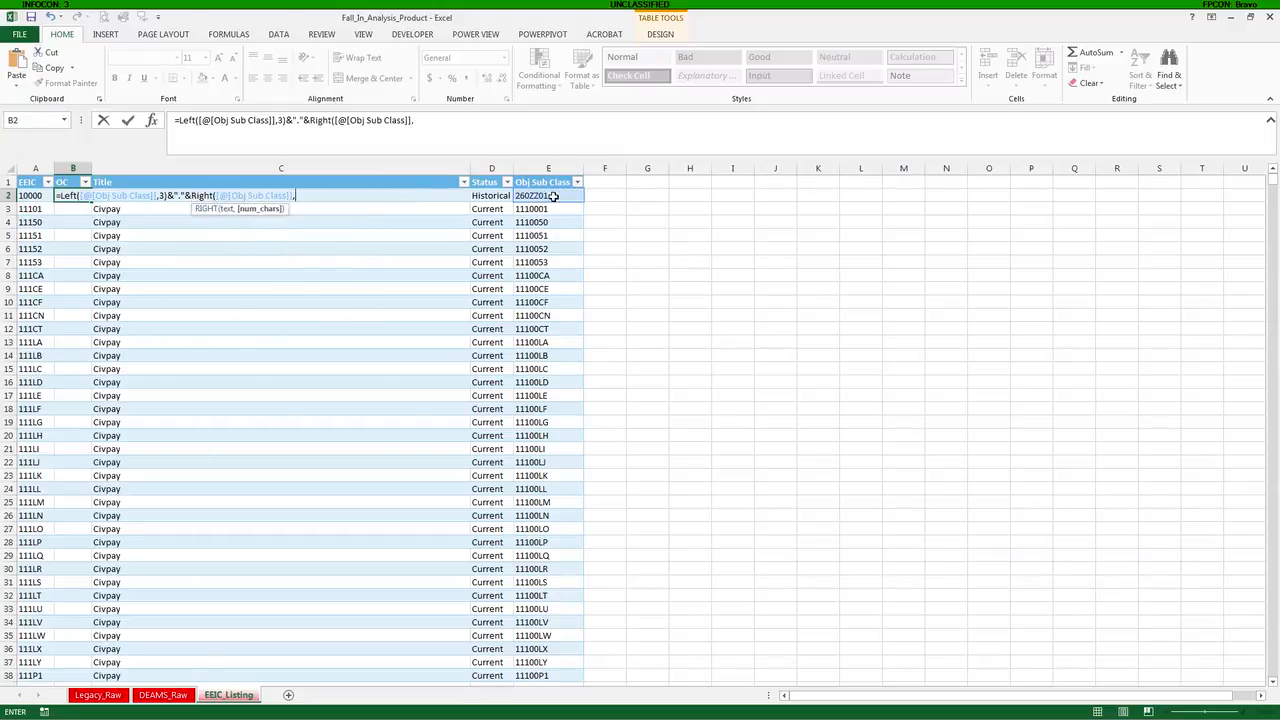
text(4))
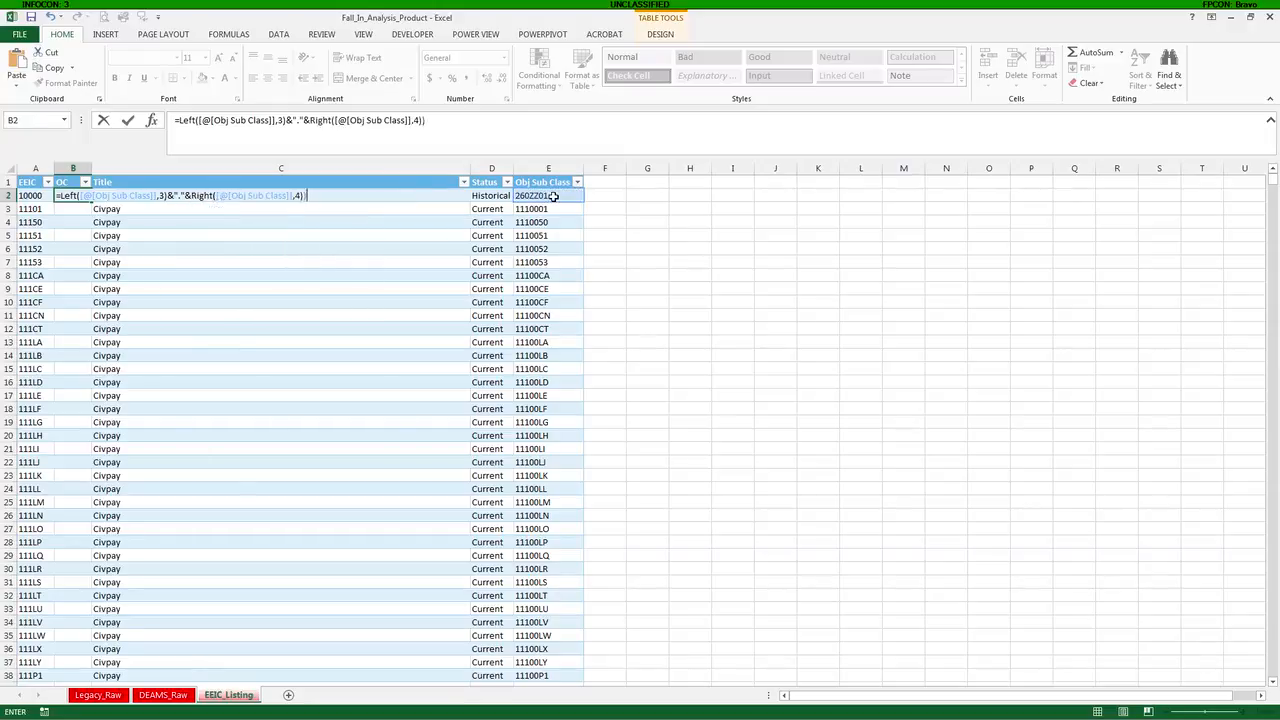
key(Return)
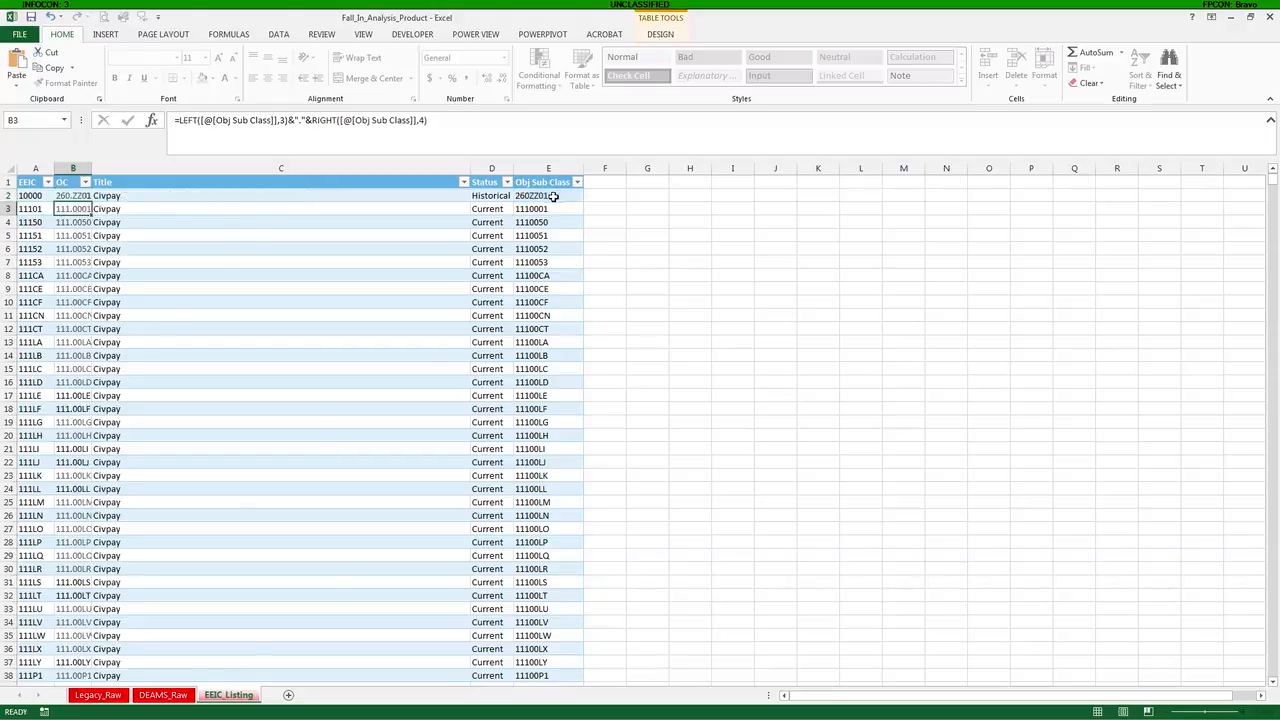
double_click(89, 168)
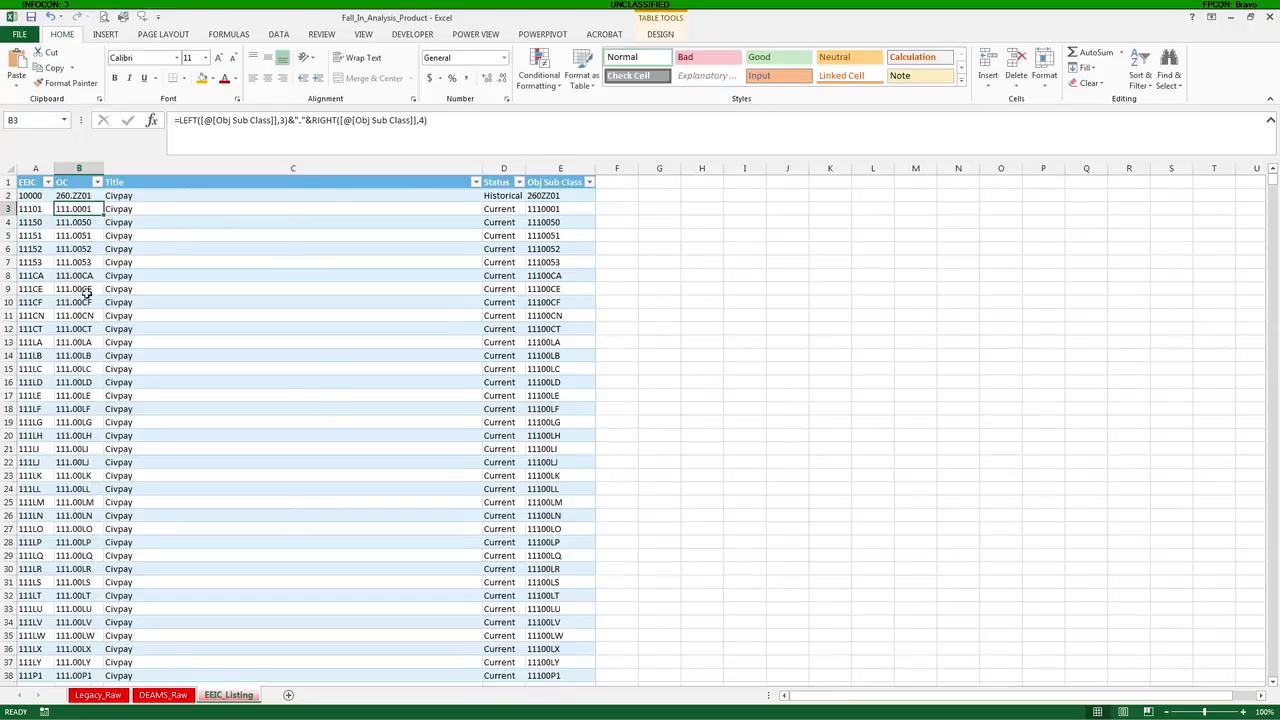
- On the DEAMS_Raw sheet, add a new table column after CRIS Status by heading AT1 OC Definition
click(162, 697)
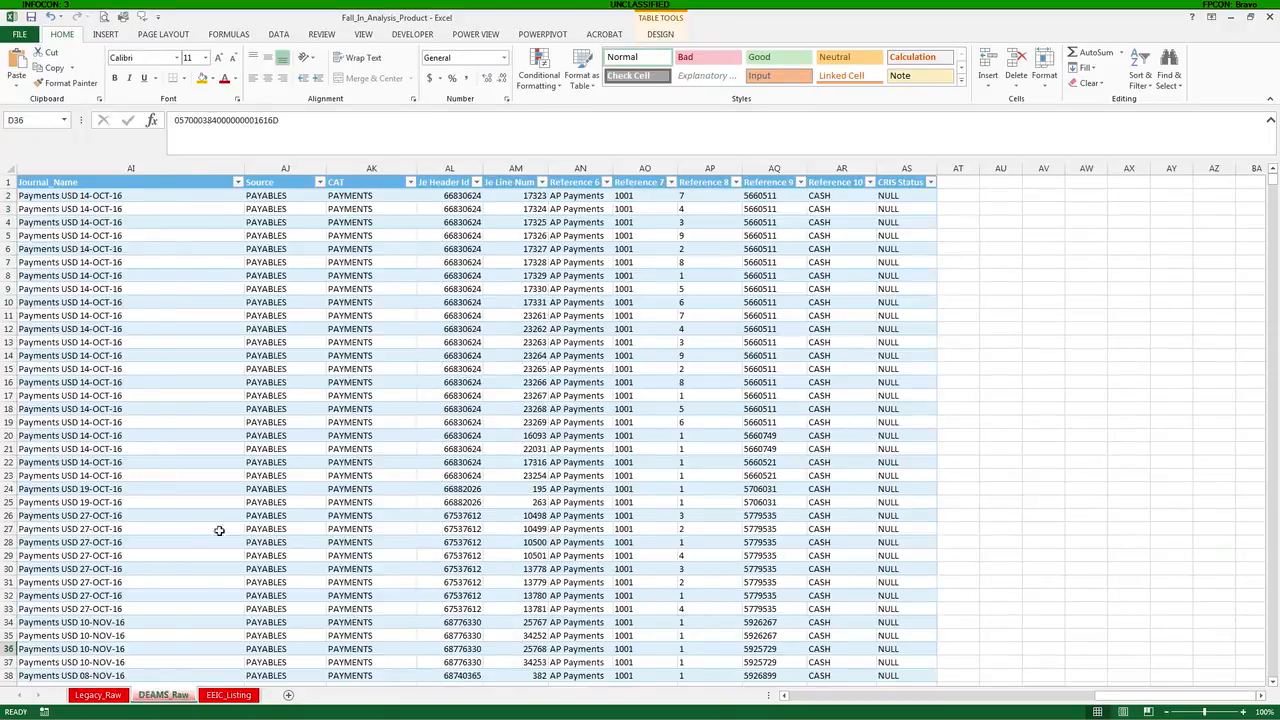
click(958, 182)
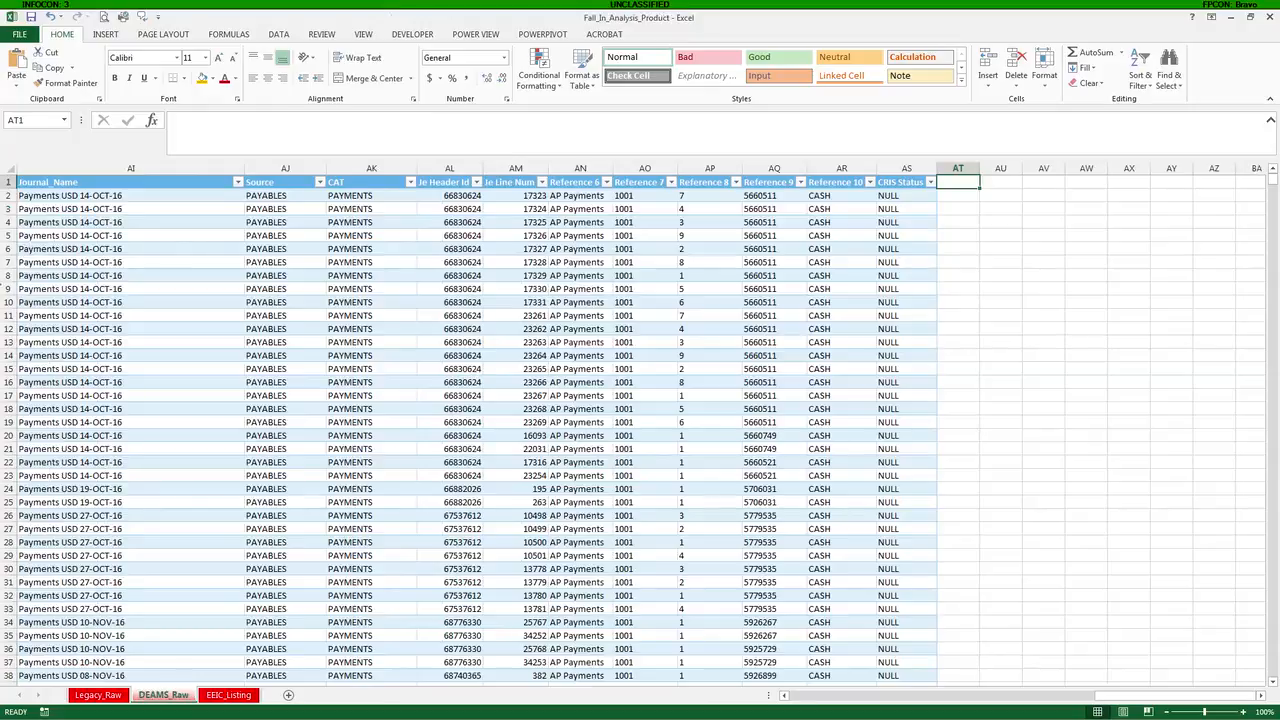
key(ctrl+Home)
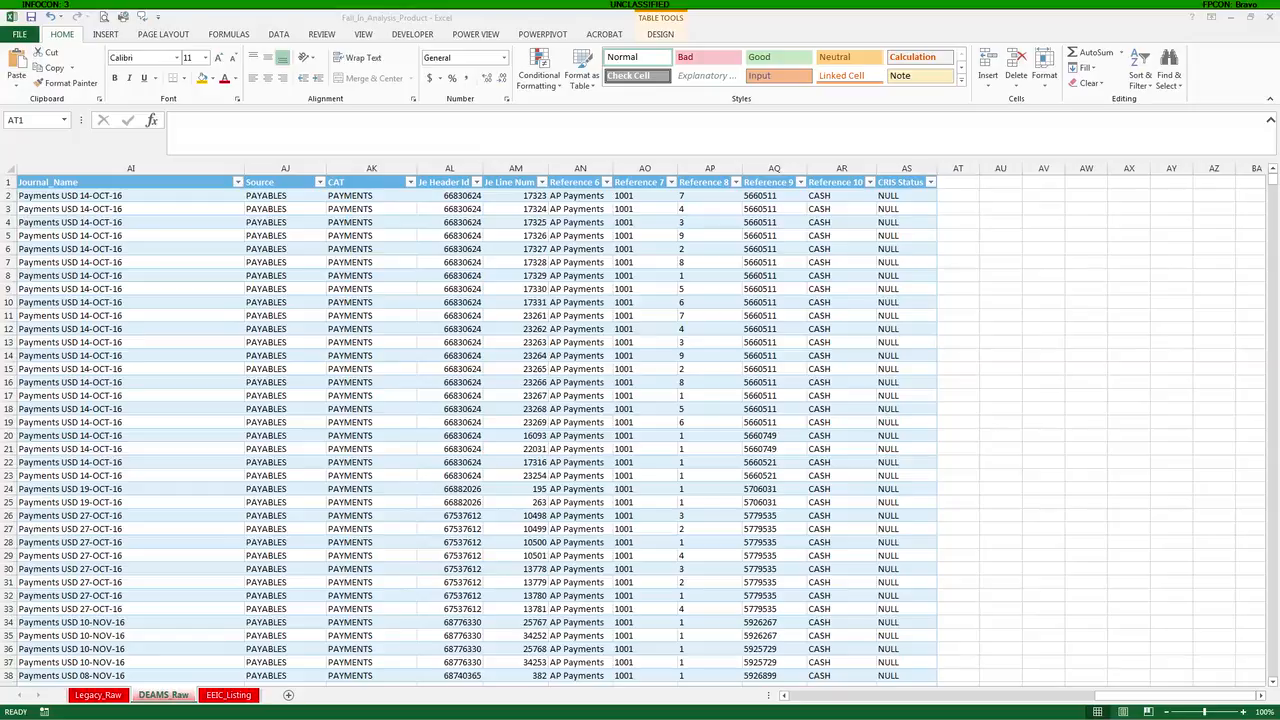
click(961, 184)
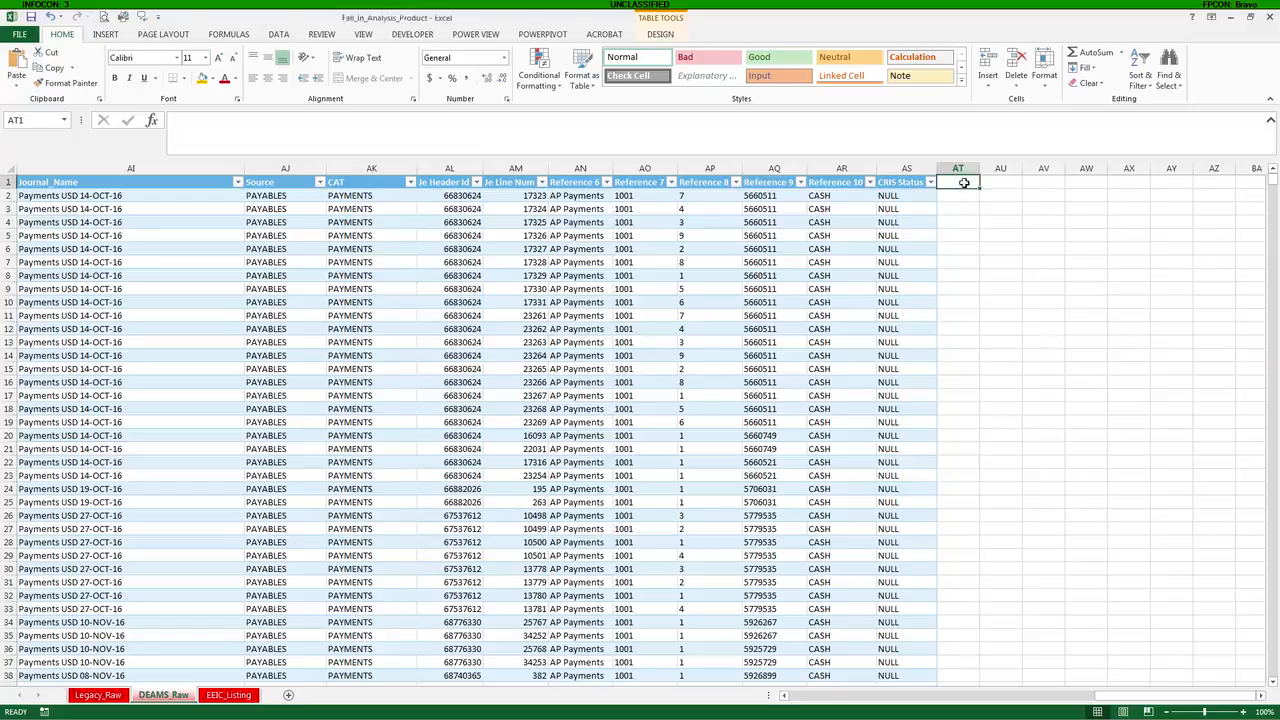
text(OC De)
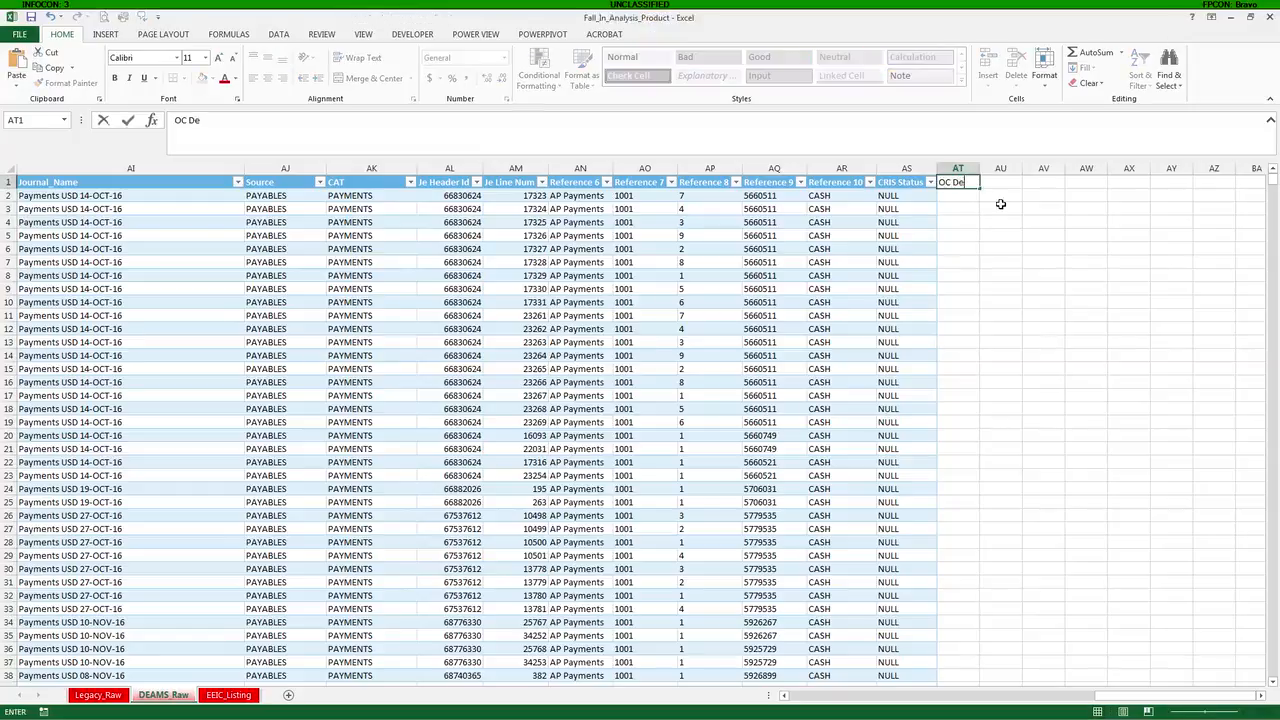
text(finitions)
key(Return)
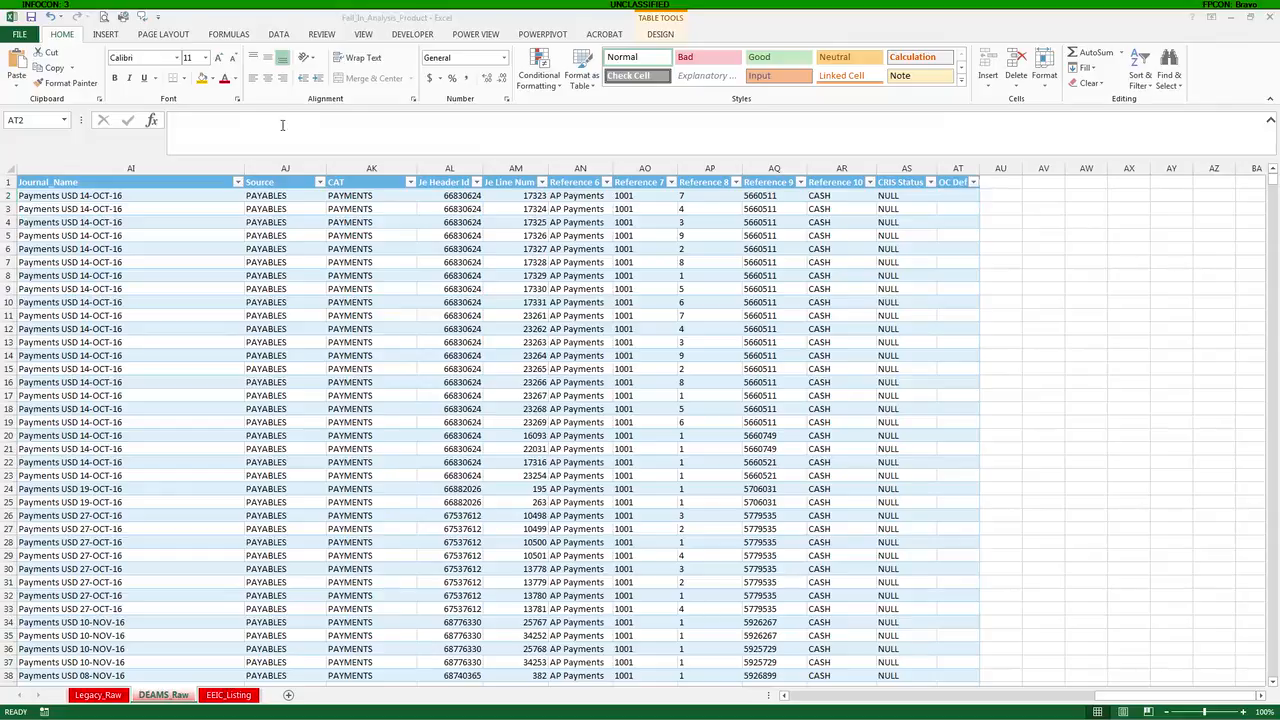
click(282, 125)
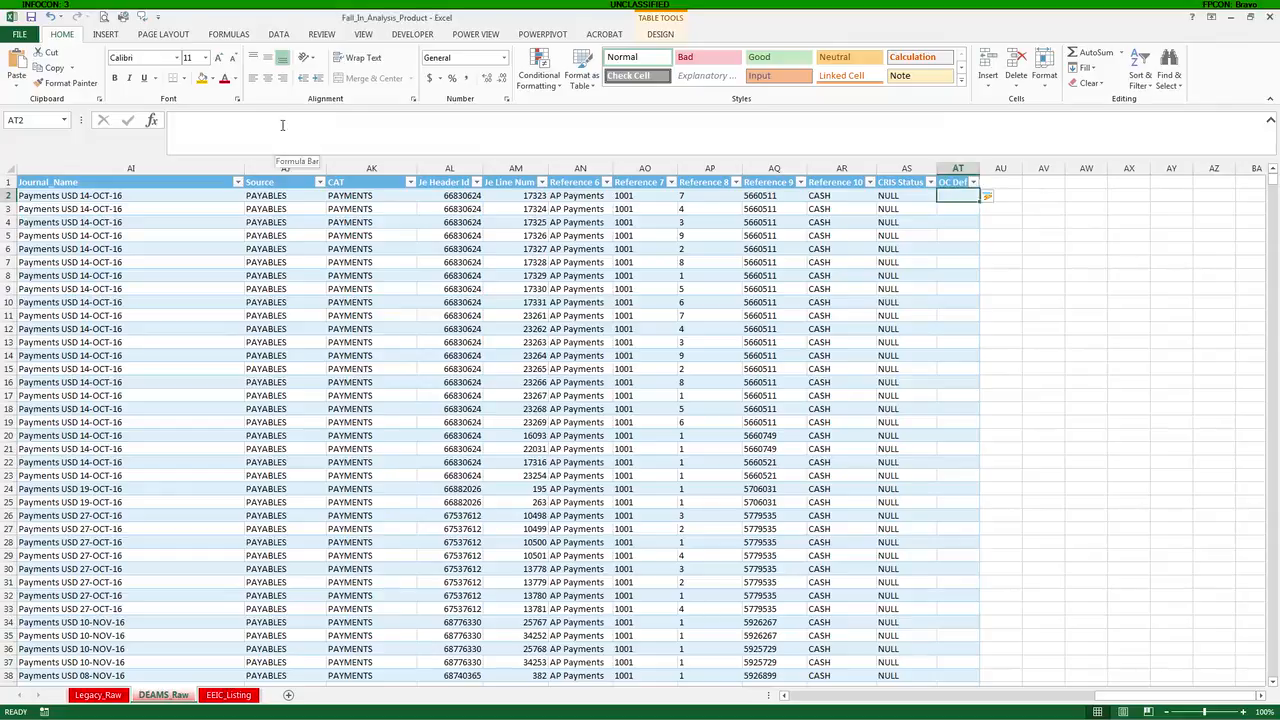
click(282, 125)
text(=vlookup()
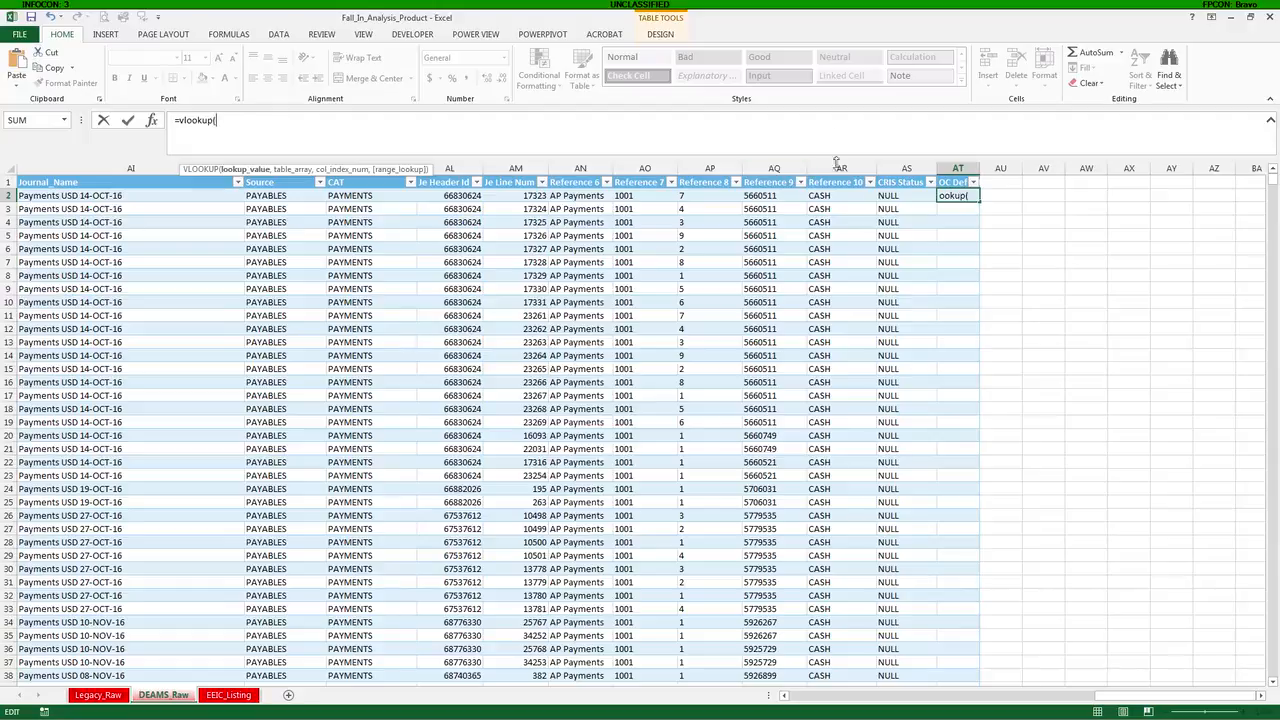
drag(1118, 700, 872, 711)
click(242, 196)
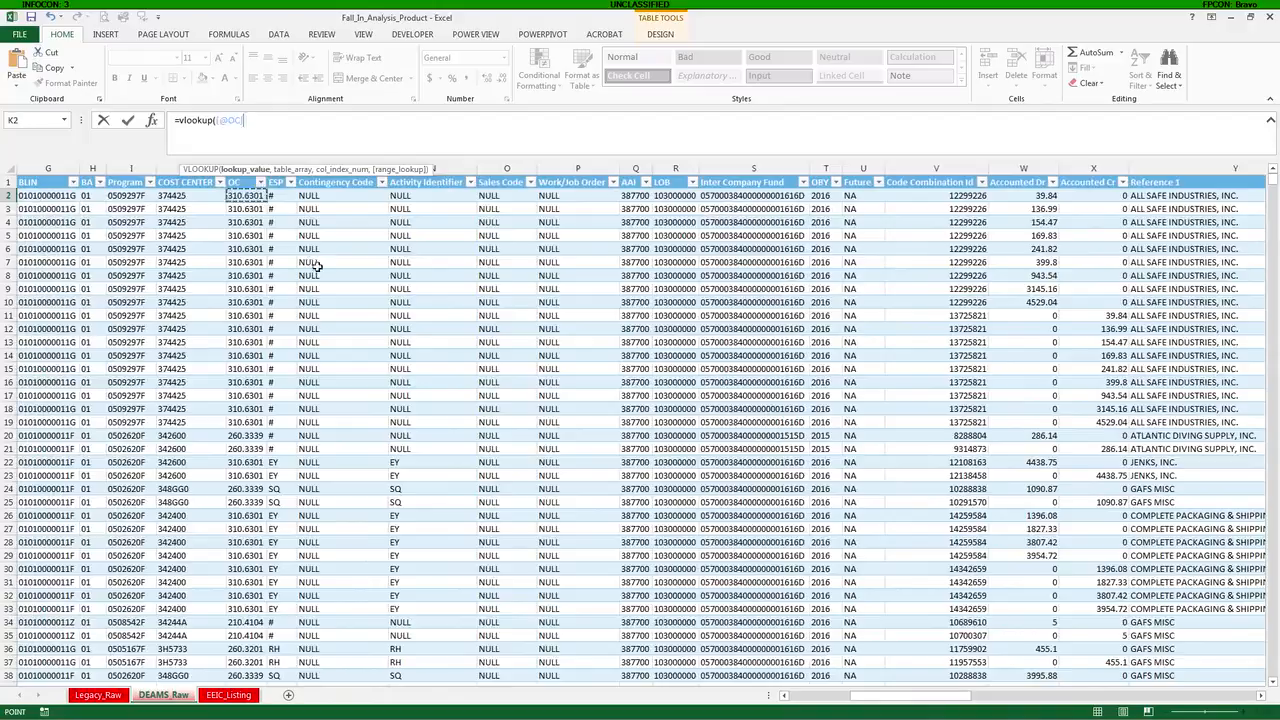
text(,)
drag(902, 708, 1228, 697)
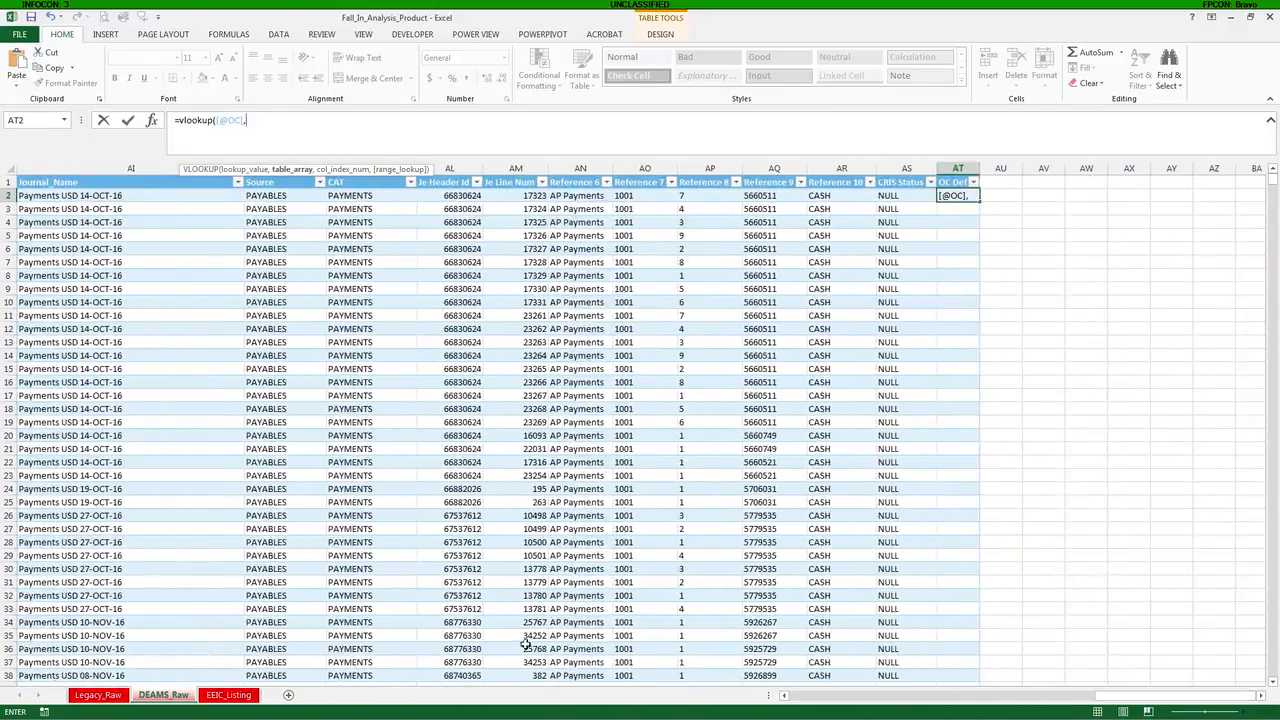
click(241, 697)
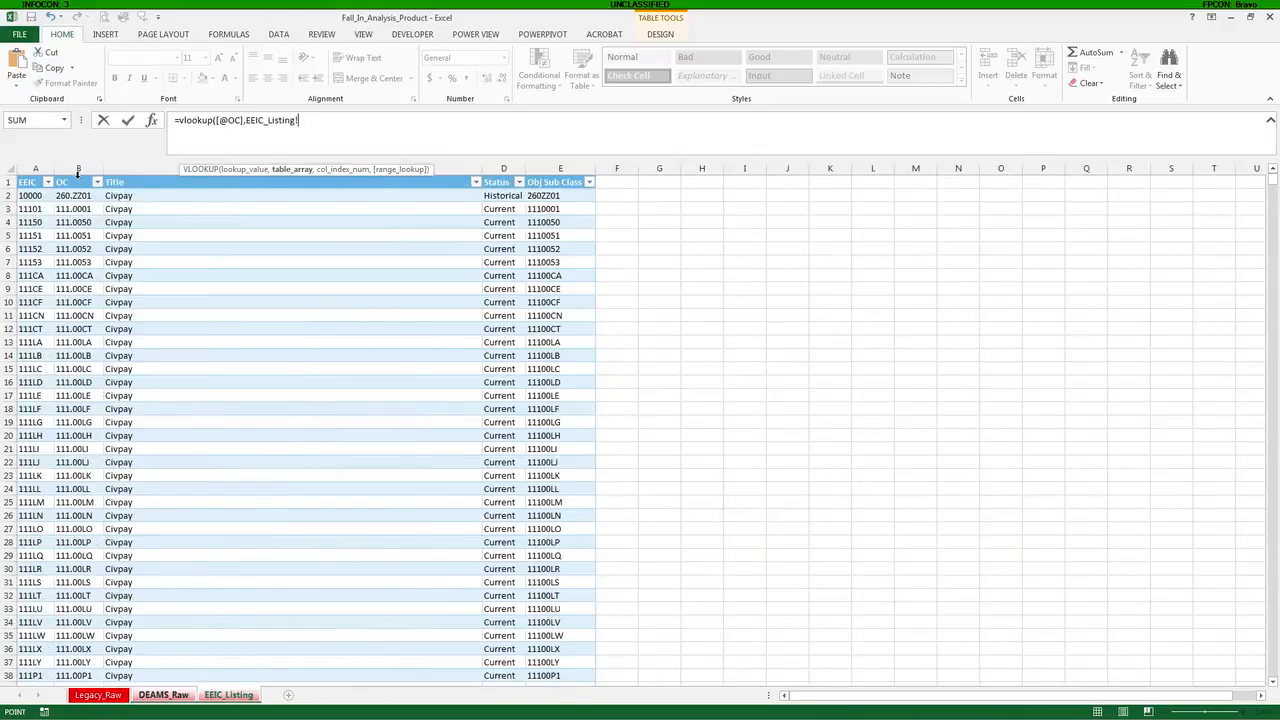
drag(78, 172, 470, 183)
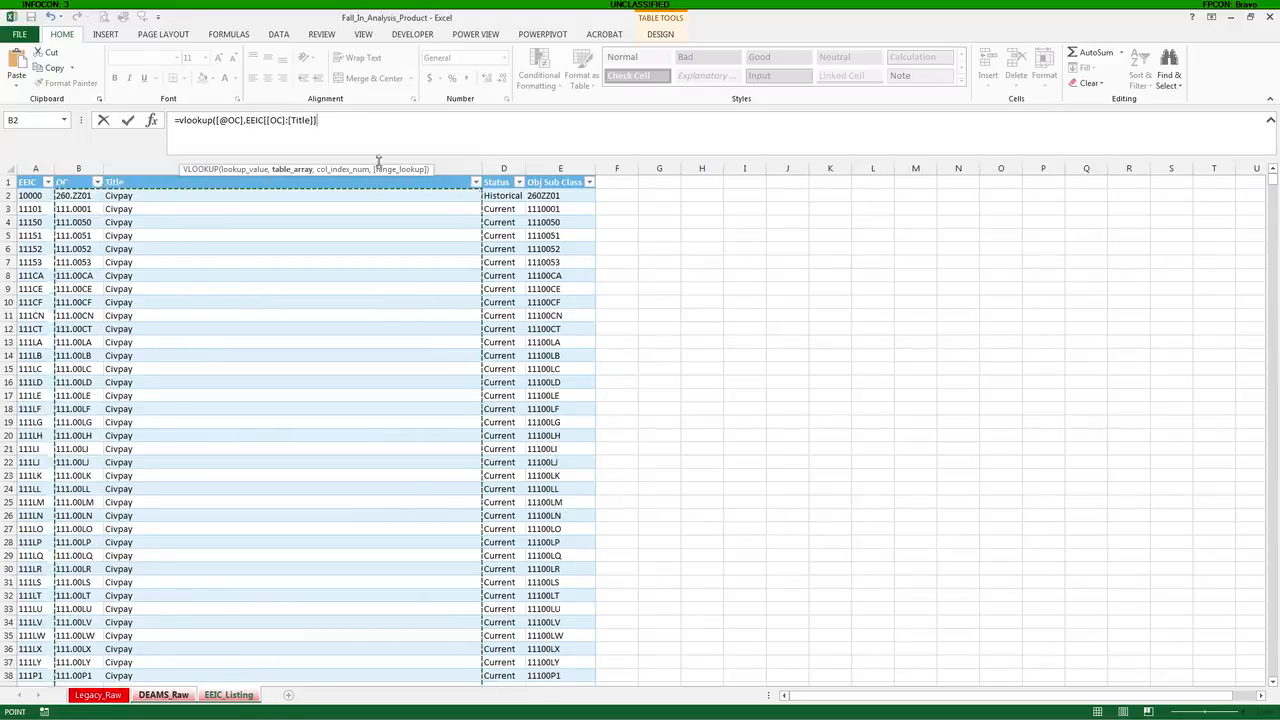
text(,)
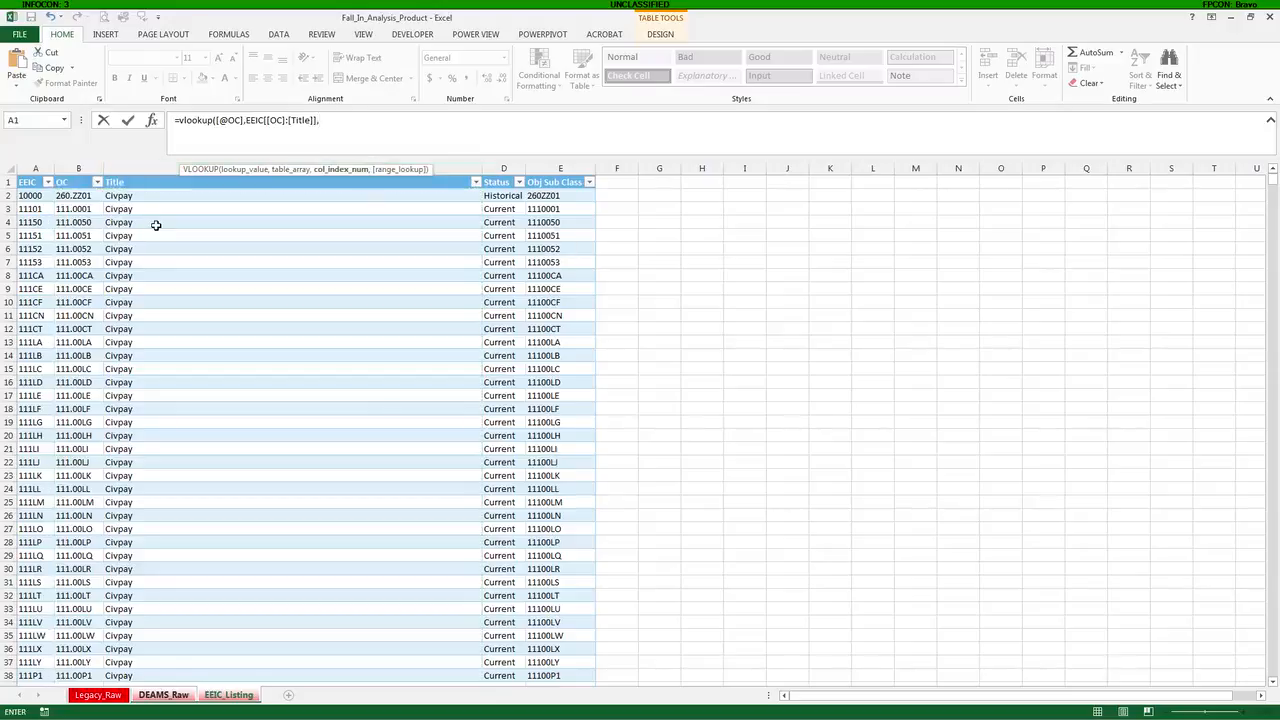
text(2,0)
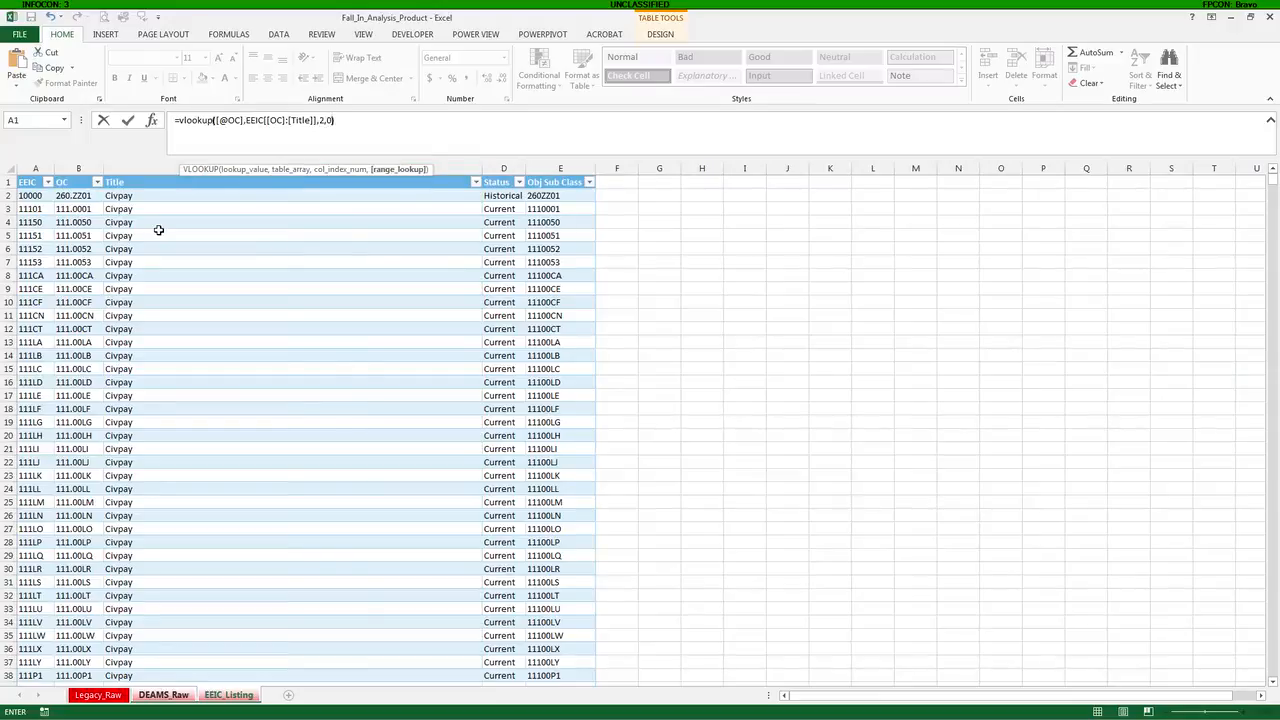
key(Return)
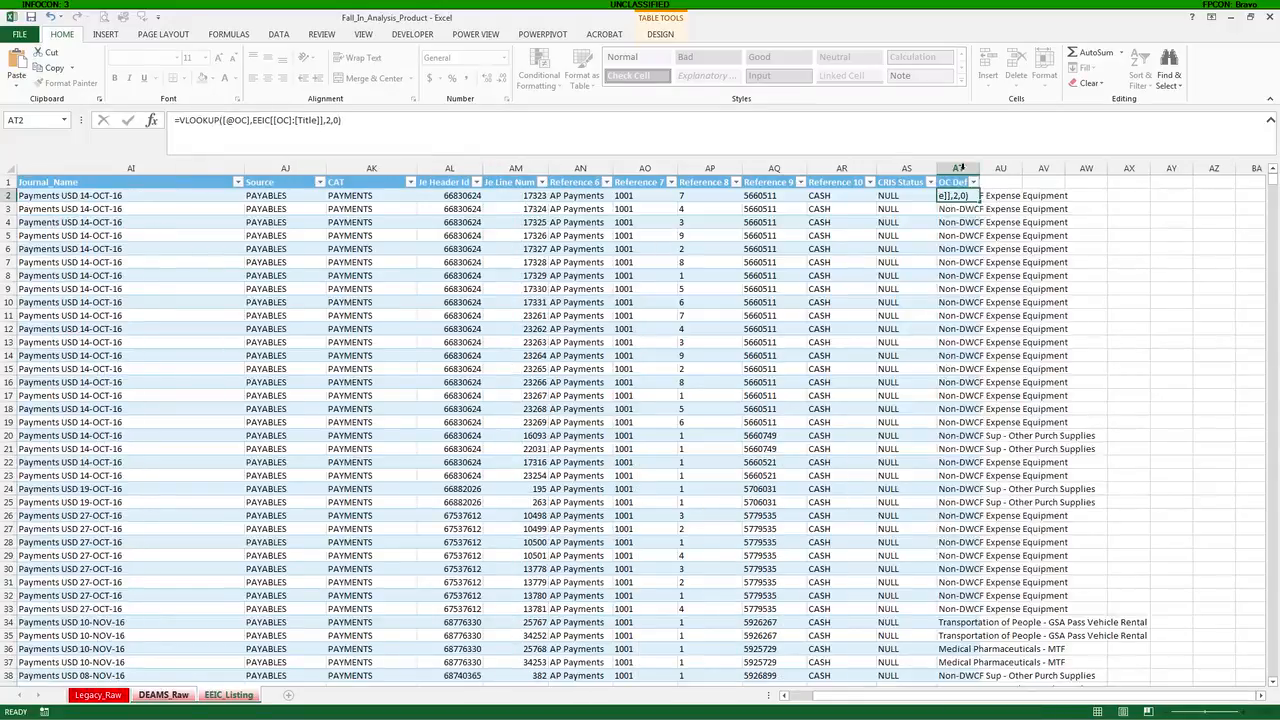
double_click(980, 168)
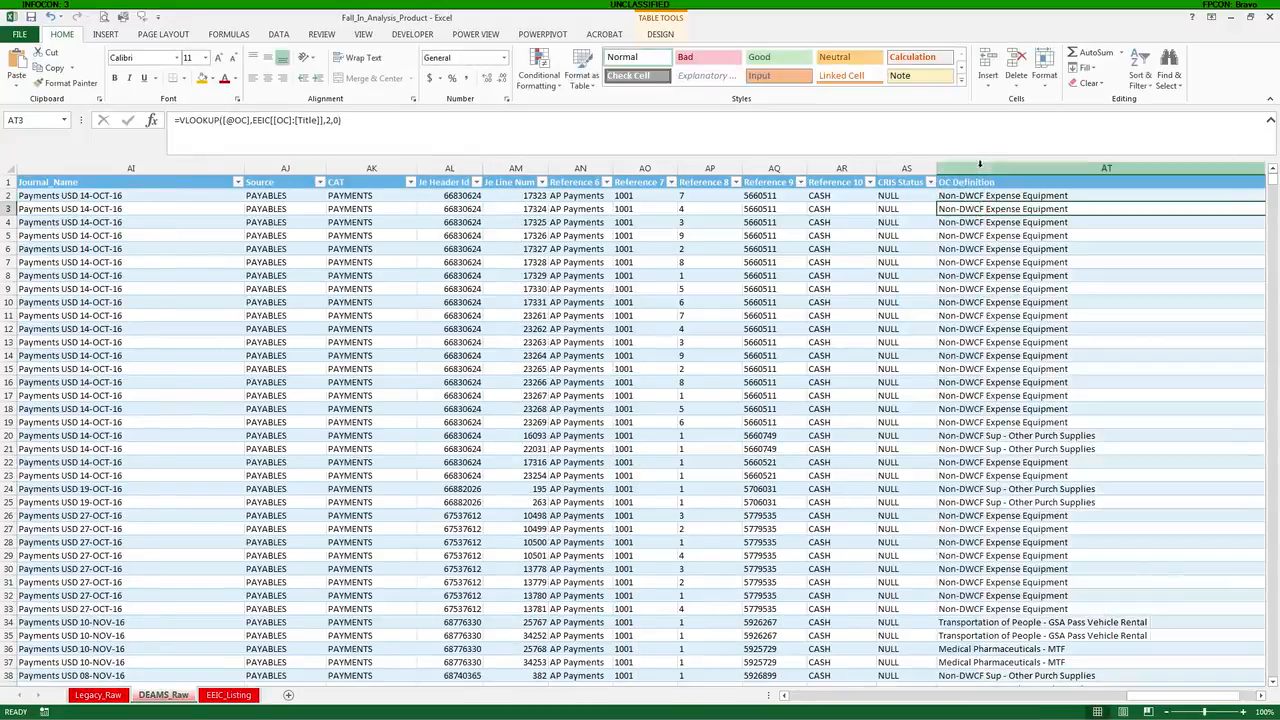
- Add a new table column after OC Definition by heading AU1 OC Sum
drag(1192, 700, 1205, 700)
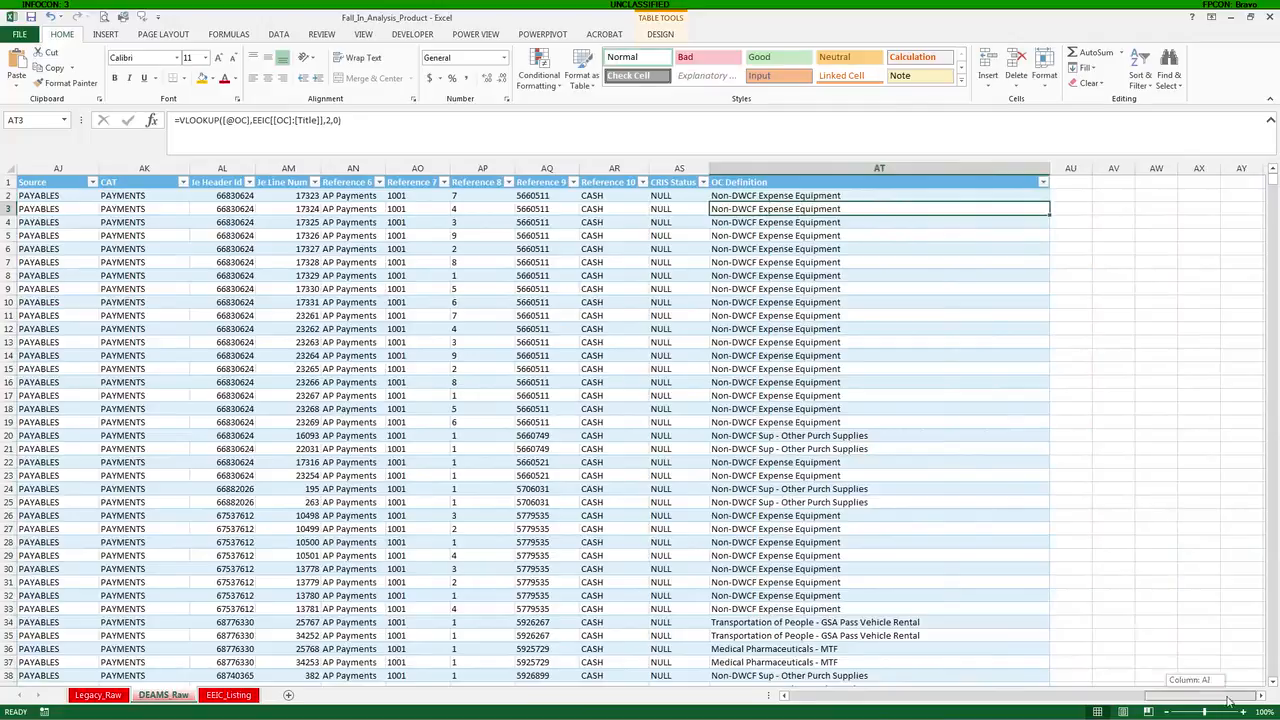
click(1073, 185)
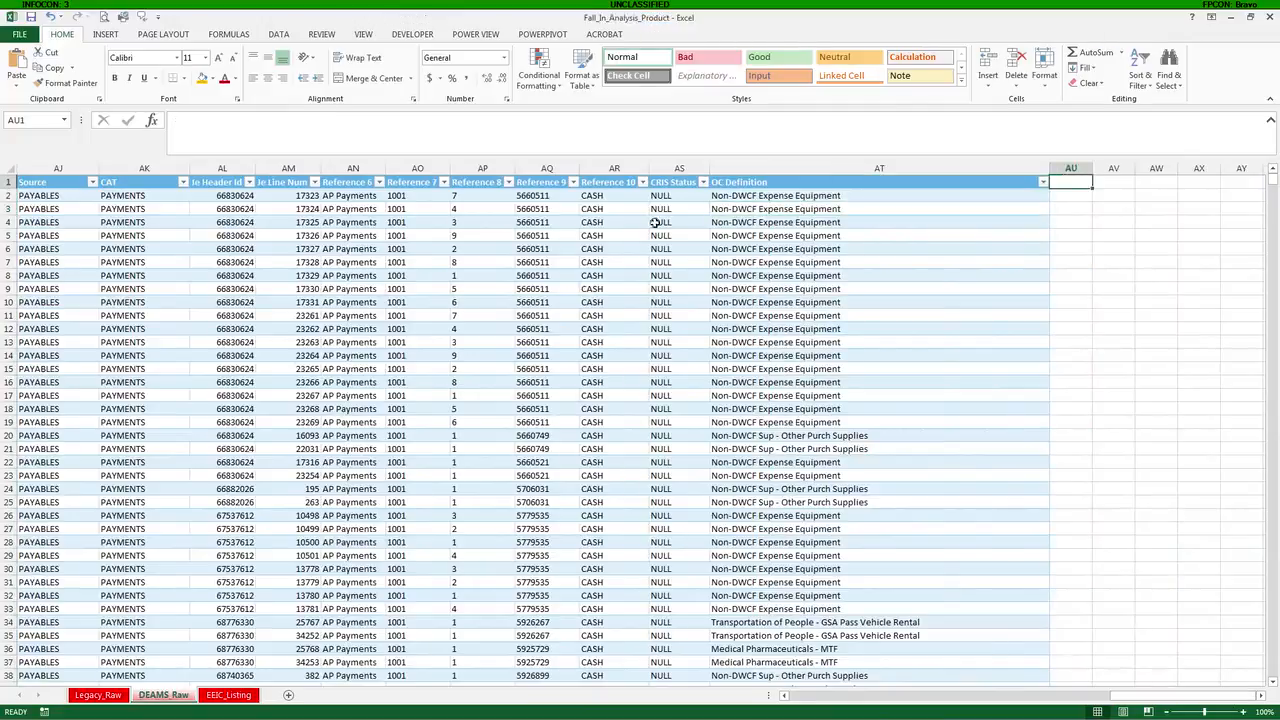
text(OC)
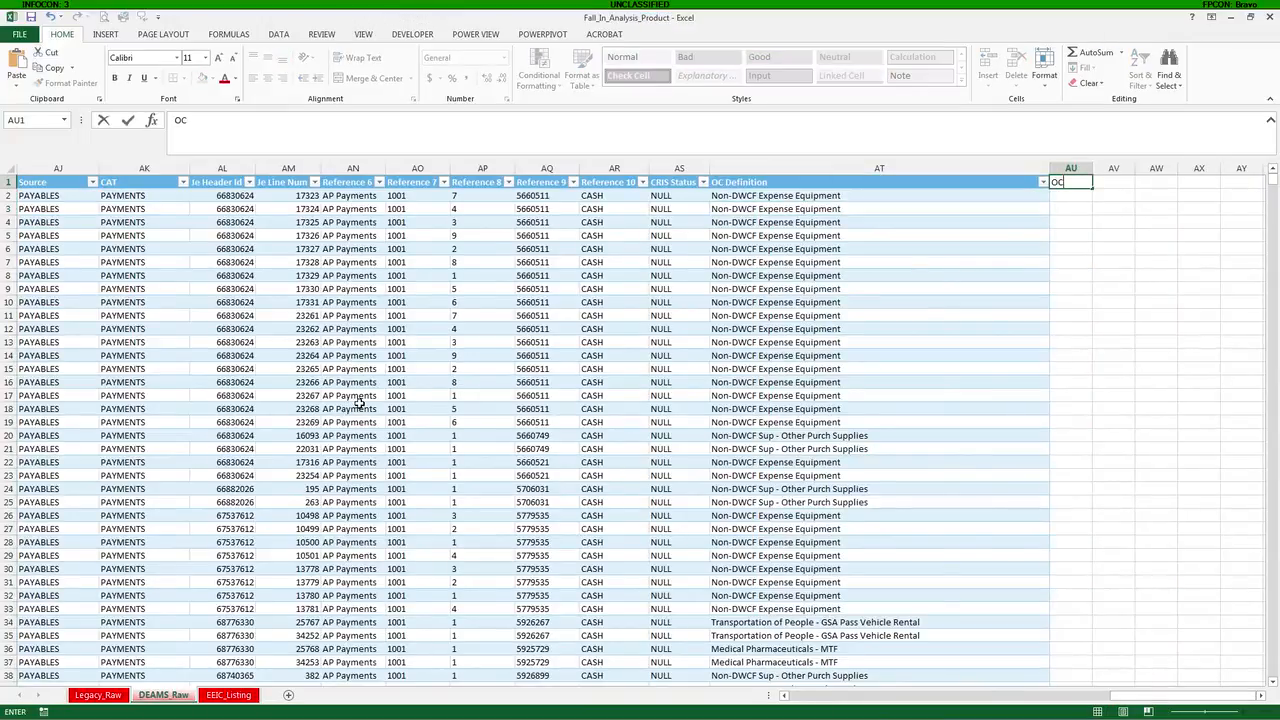
text( Sum)
key(Return)
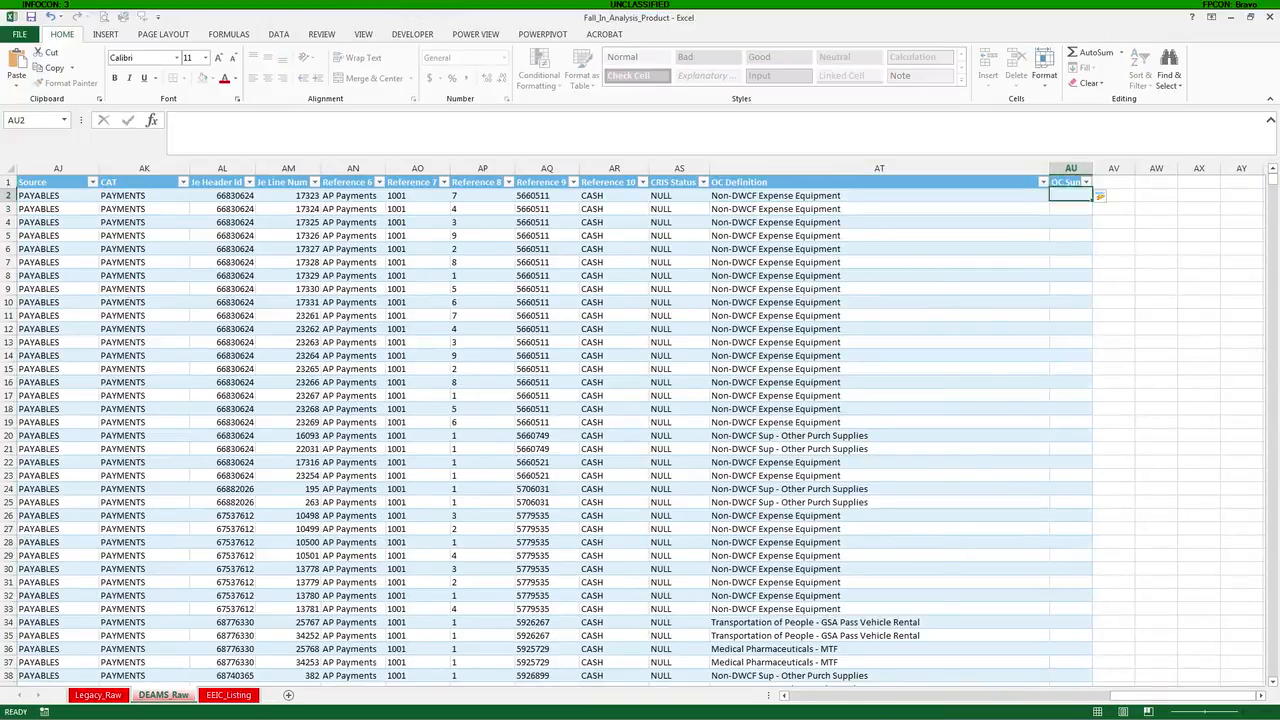
key(alt+Tab)
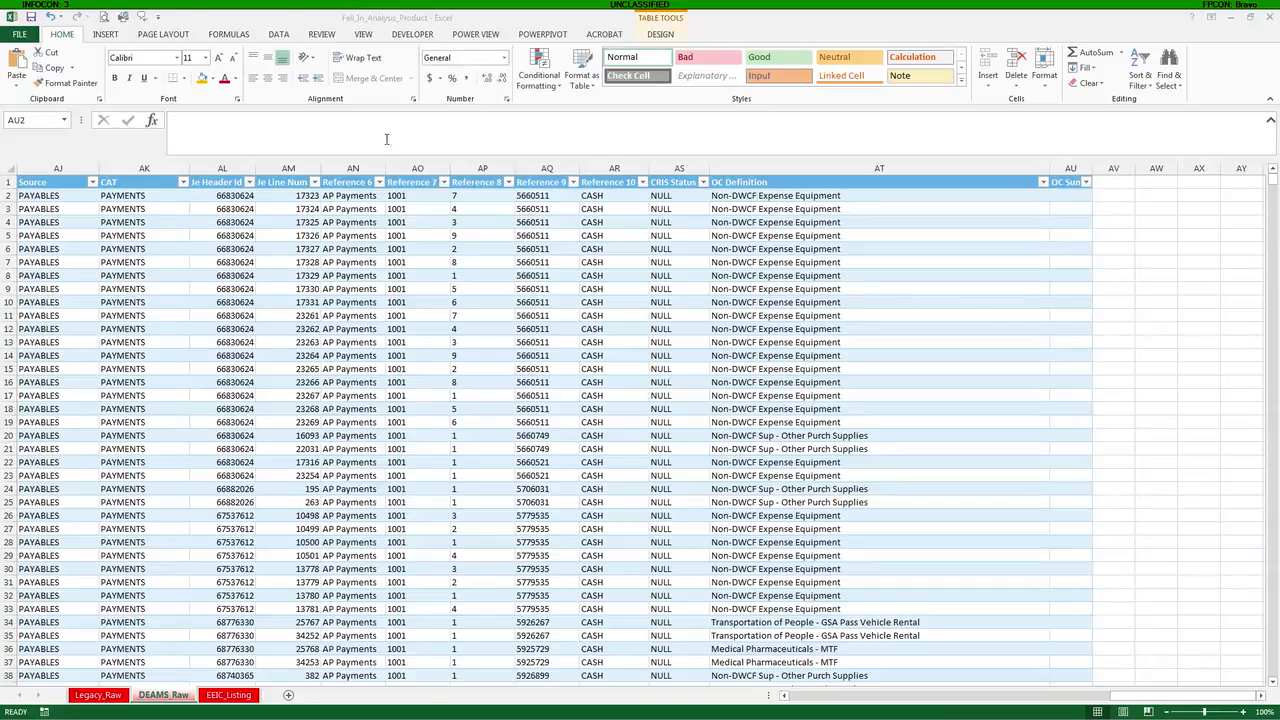
click(445, 134)
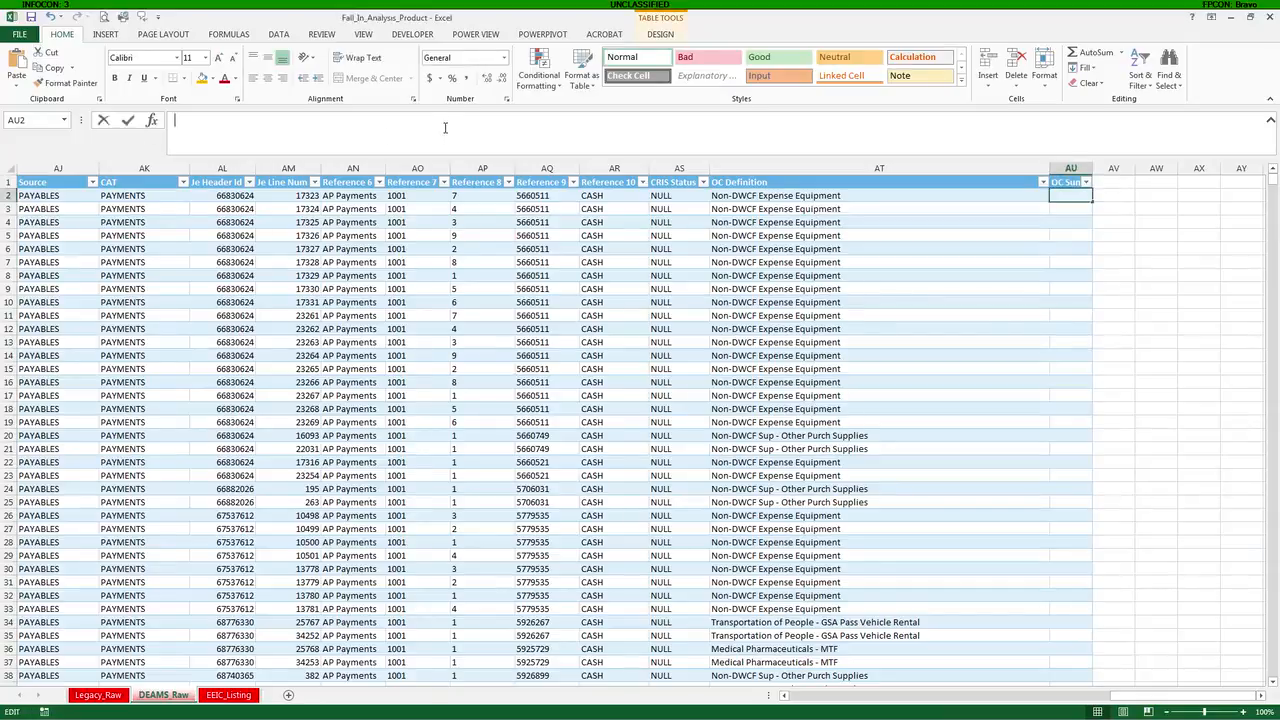
text(=IF(ROUND(SUMIFS([AMOUNT],[FY],[@FY],[OC],[@OC],[Period],[@Period]),2)=0,TRUE,FALSE))
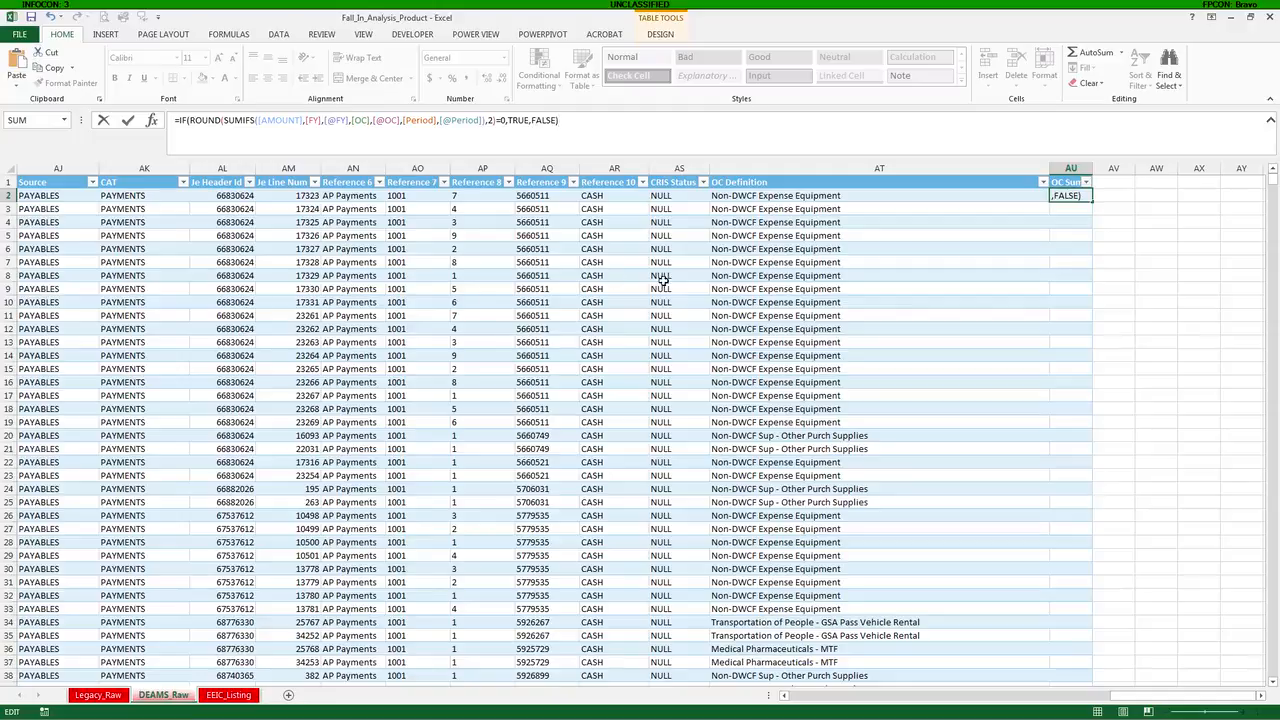
key(Return)
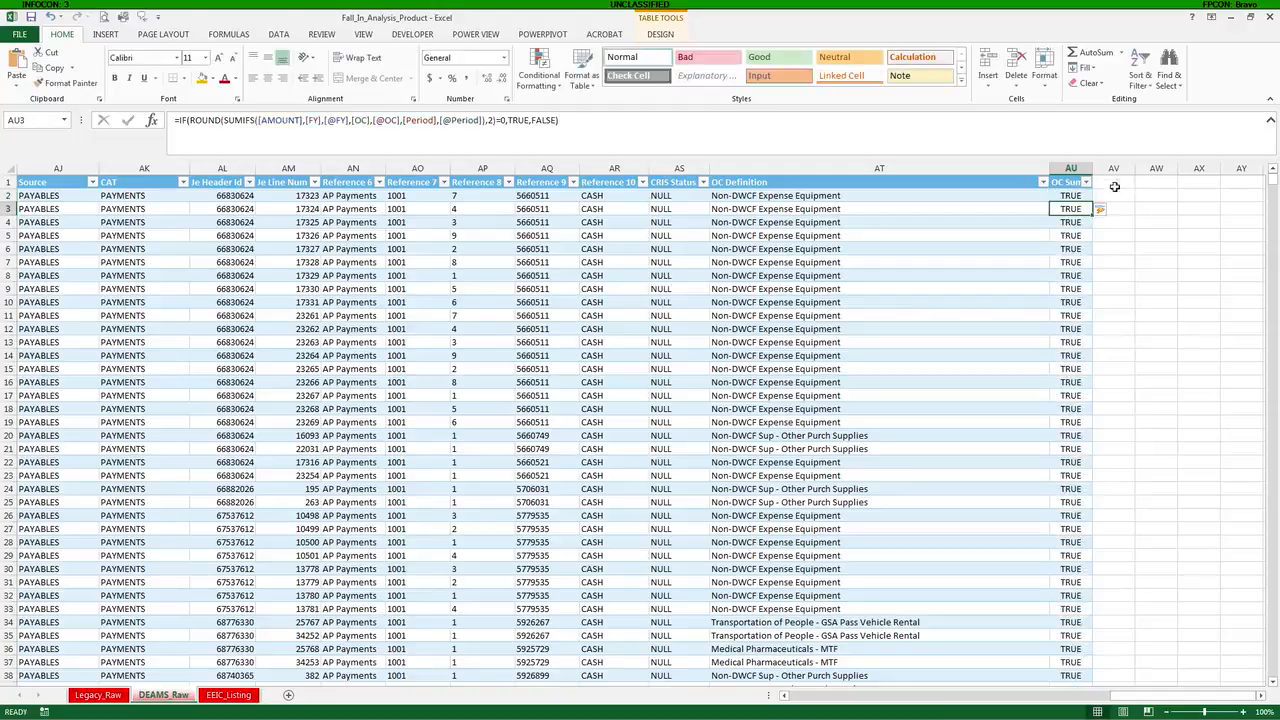
- Add a new table column after OC Sum by heading AV1 Fall
click(1116, 183)
text(Fall)
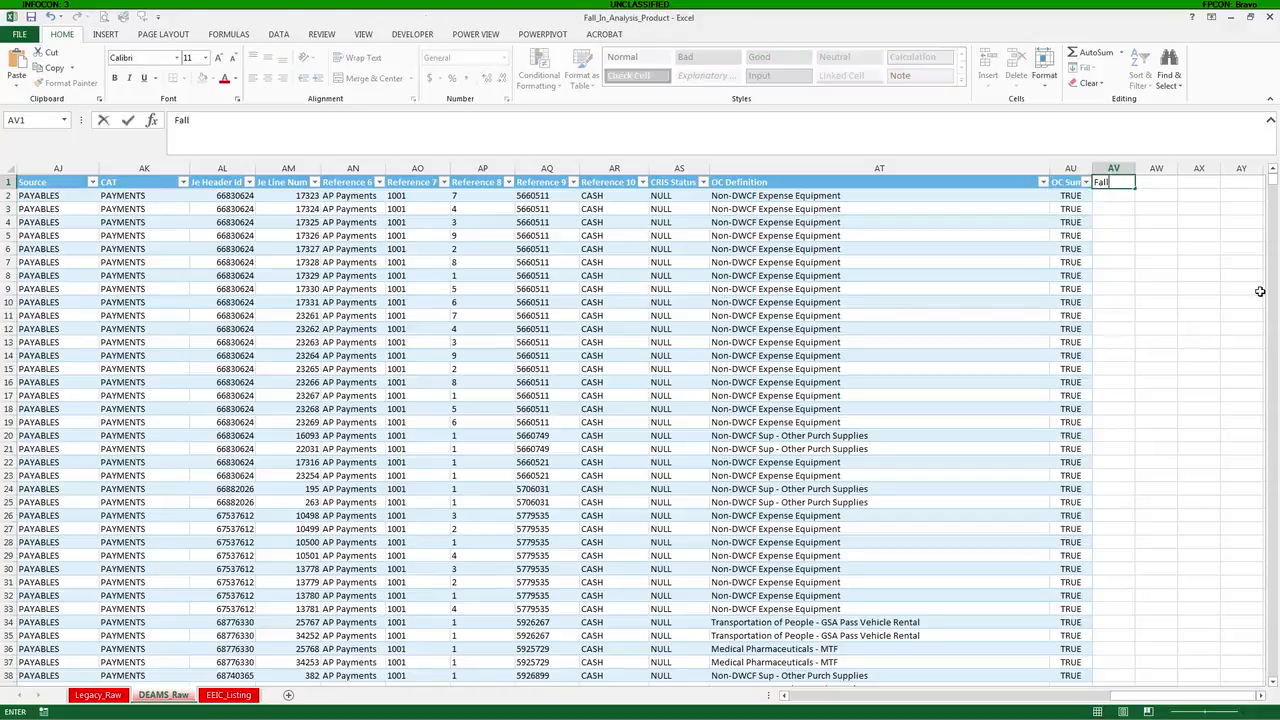
key(ctrl+Return)
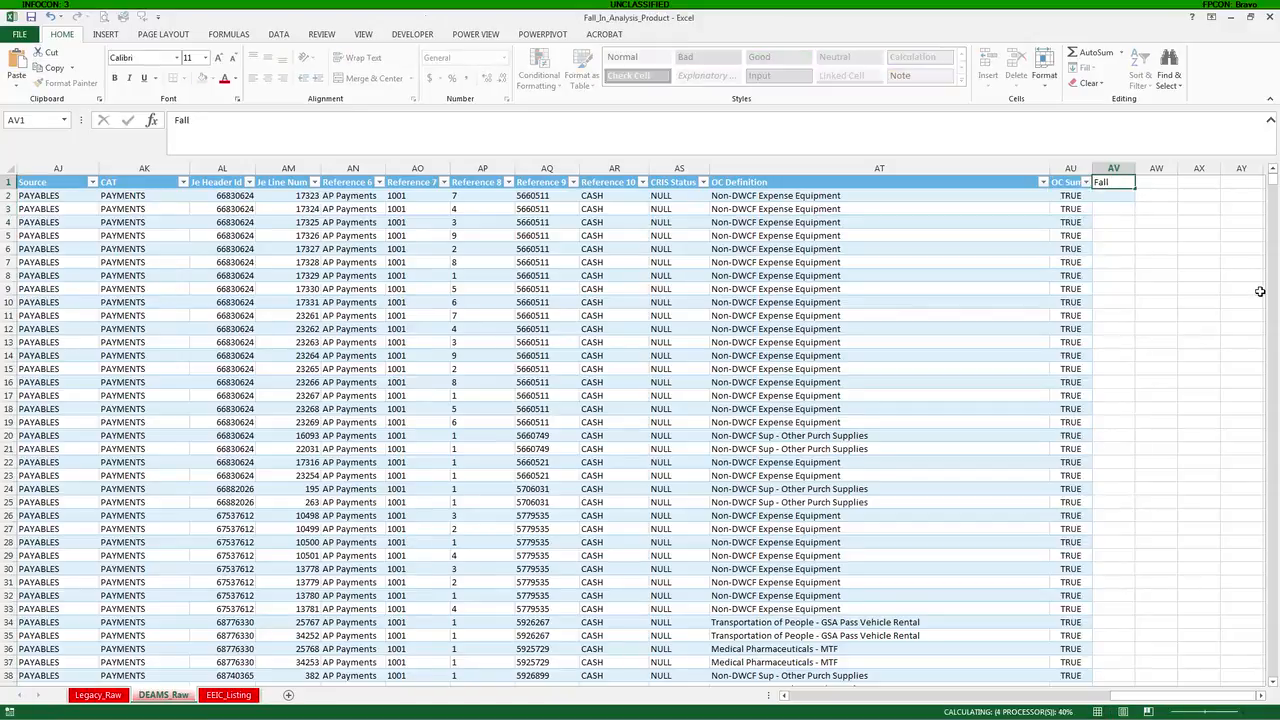
- Fill the Fall column with =[@[Effective Date]]>=DATE(2016,10,1), entered in AV2
click(1116, 195)
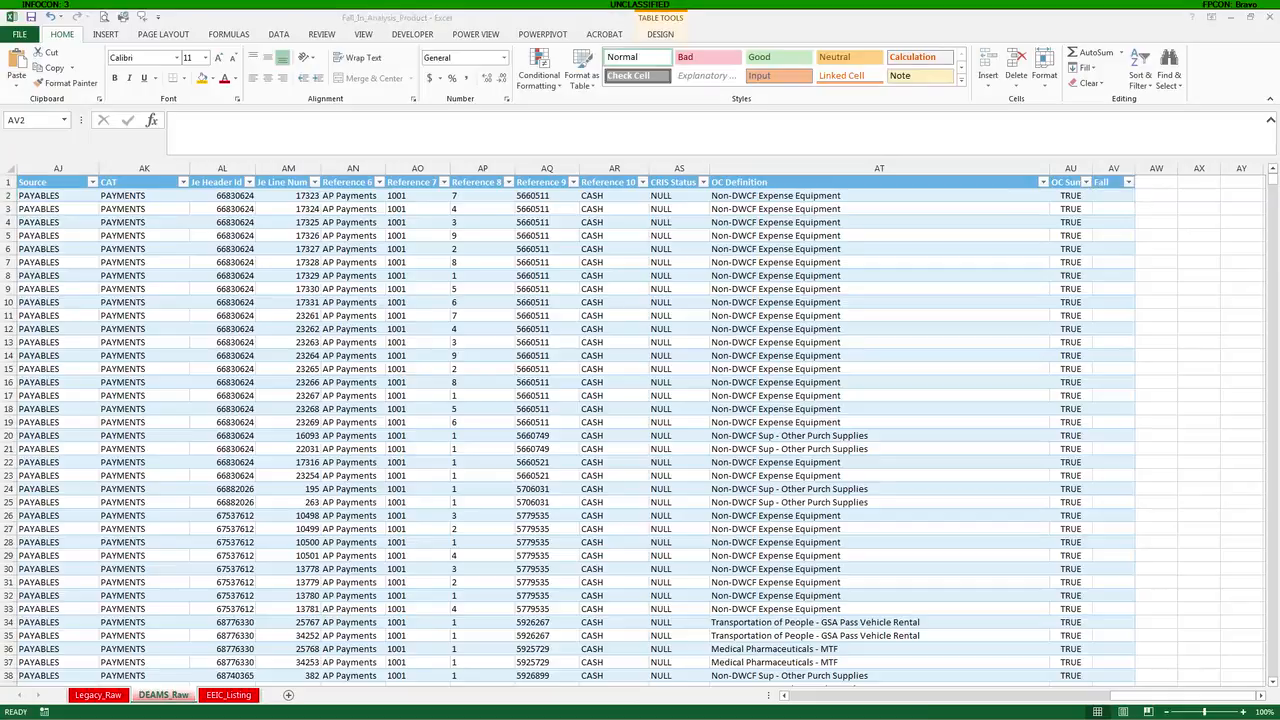
key(F2)
key(Escape)
click(286, 134)
click(267, 127)
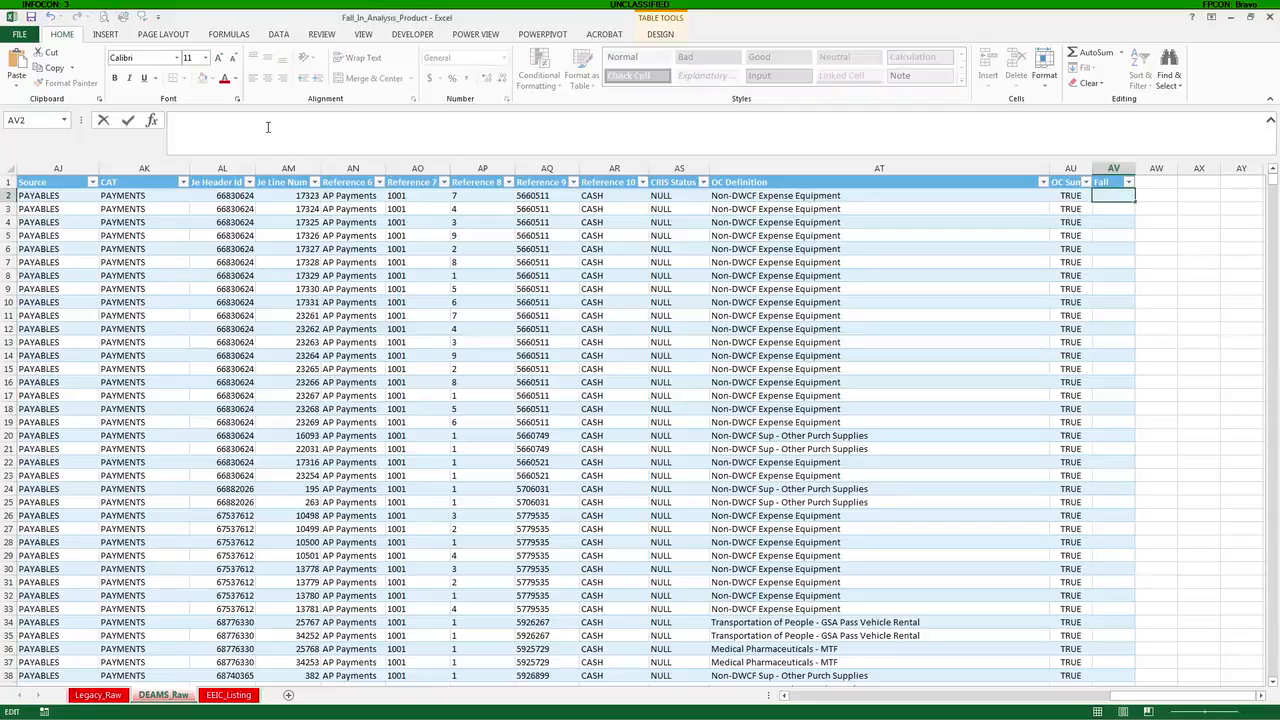
text(=[@[Effective Date]]>=DATE(2016,10,1))
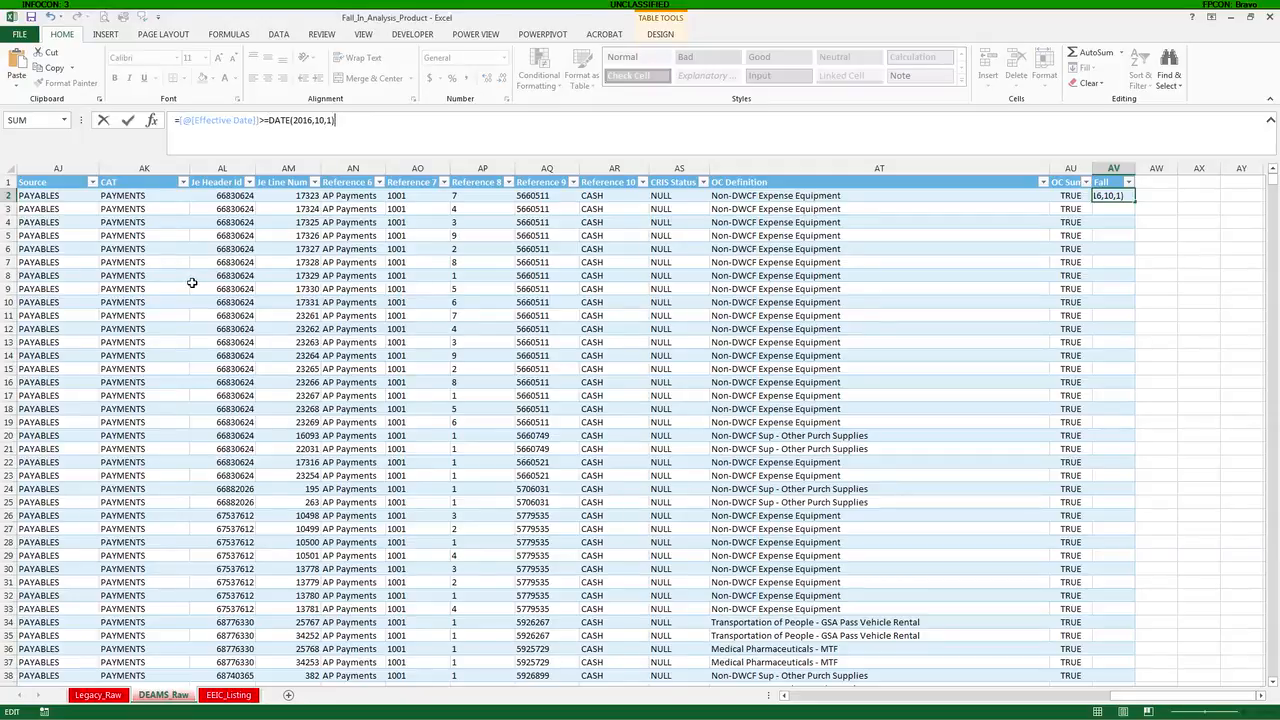
key(Return)
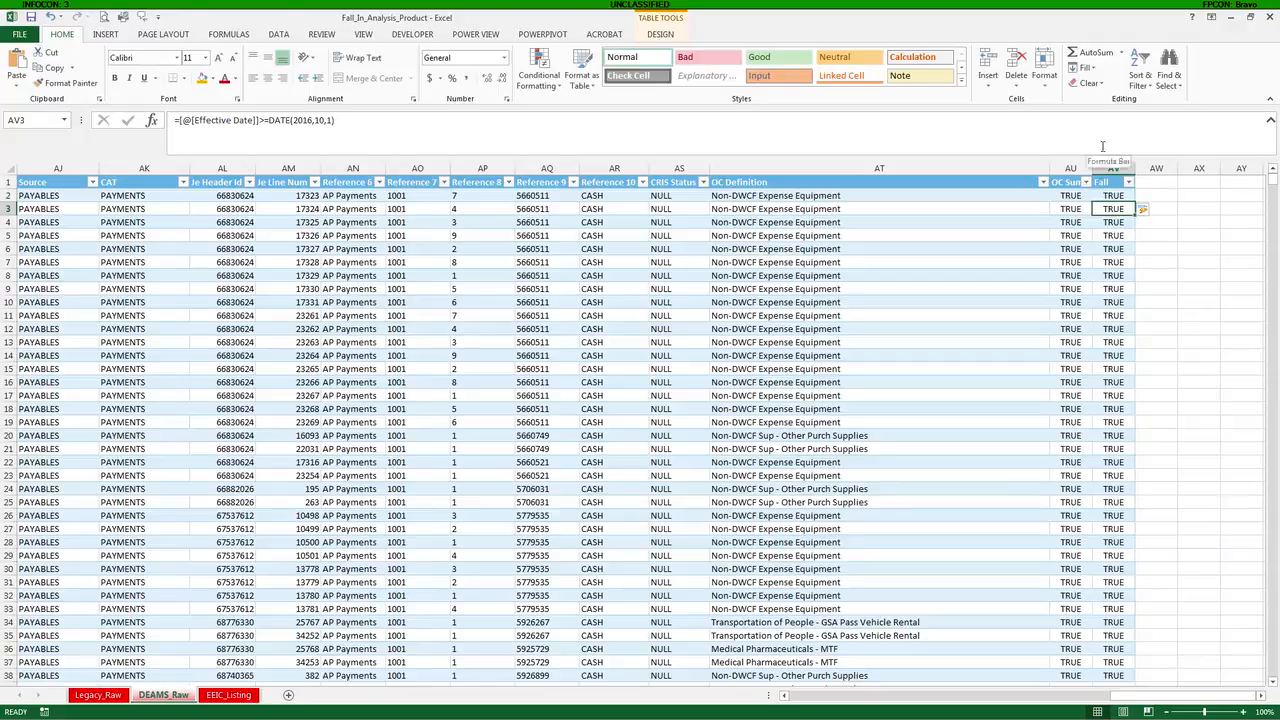
- Add a new table column after Fall by heading AW1 Abs Fall
click(1150, 183)
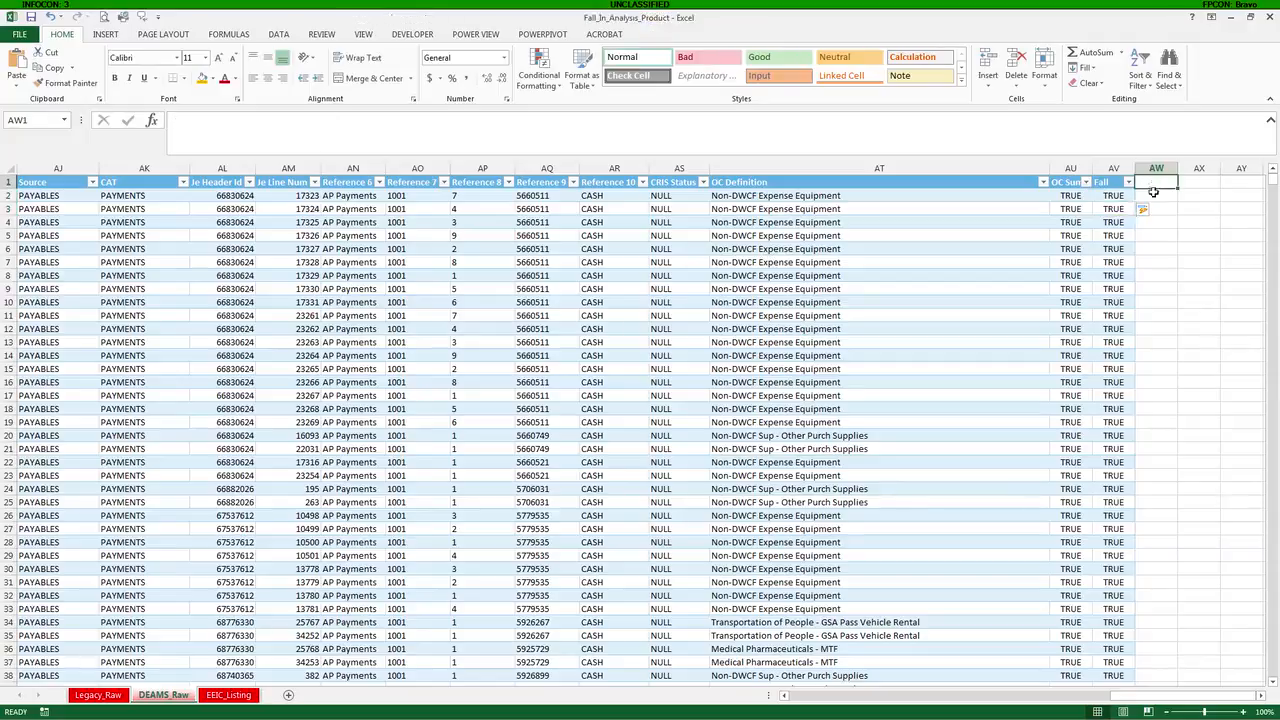
text(Abs Fall)
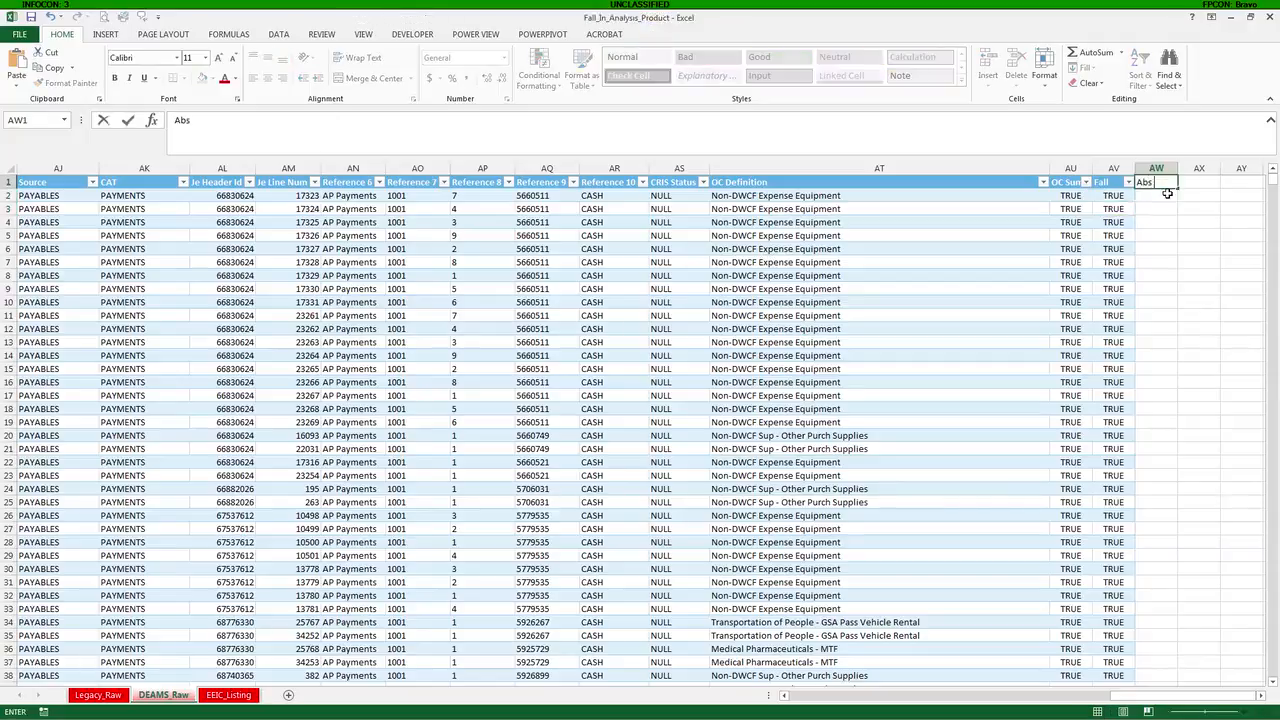
key(ctrl+Return)
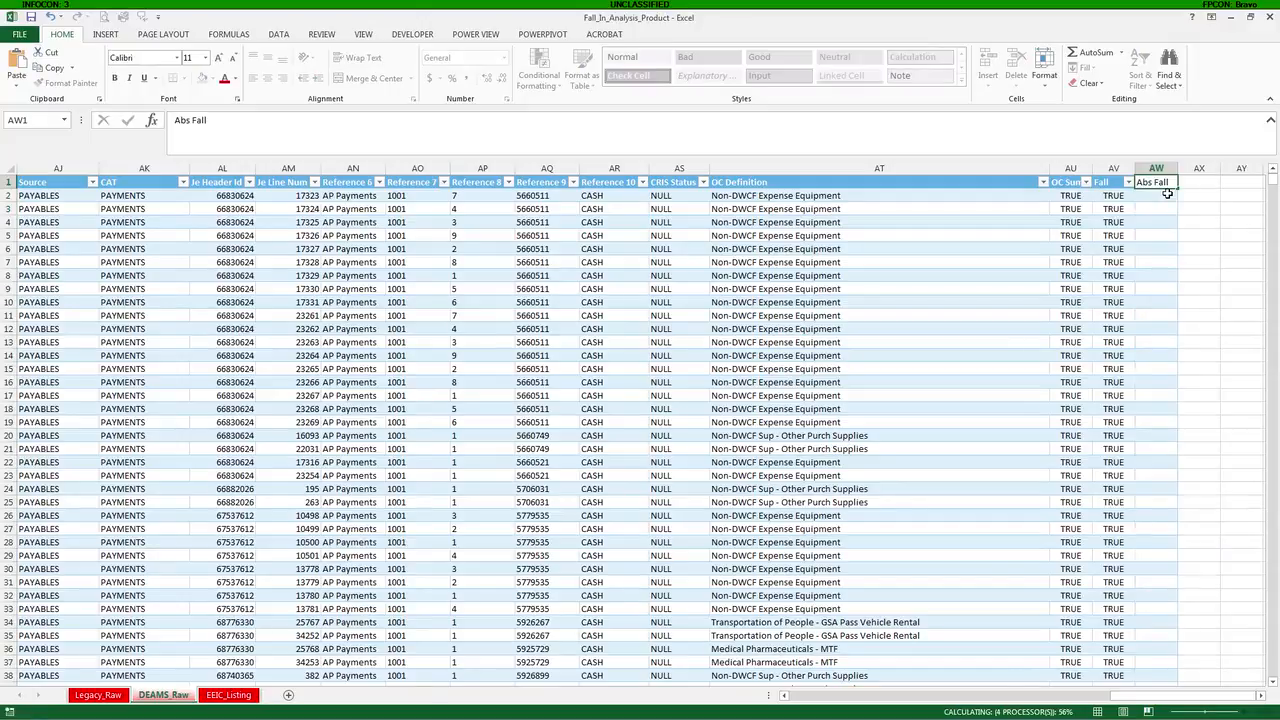
click(1167, 194)
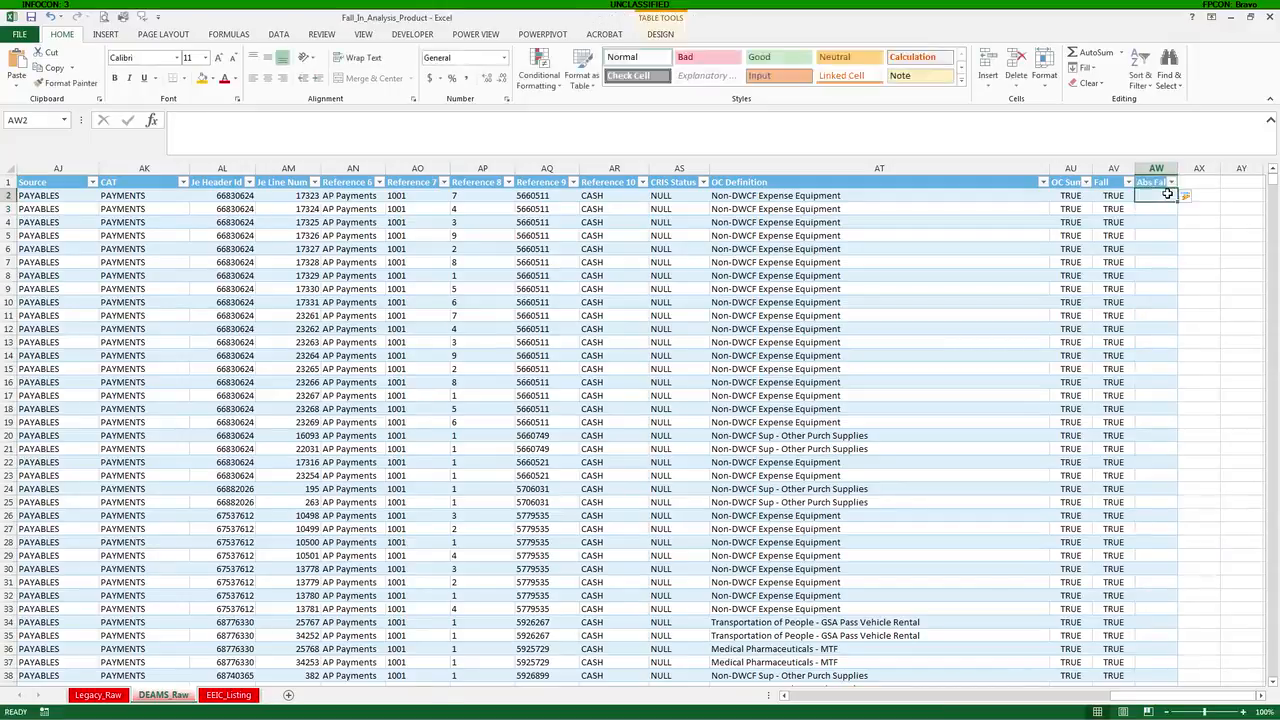
text(=abs)
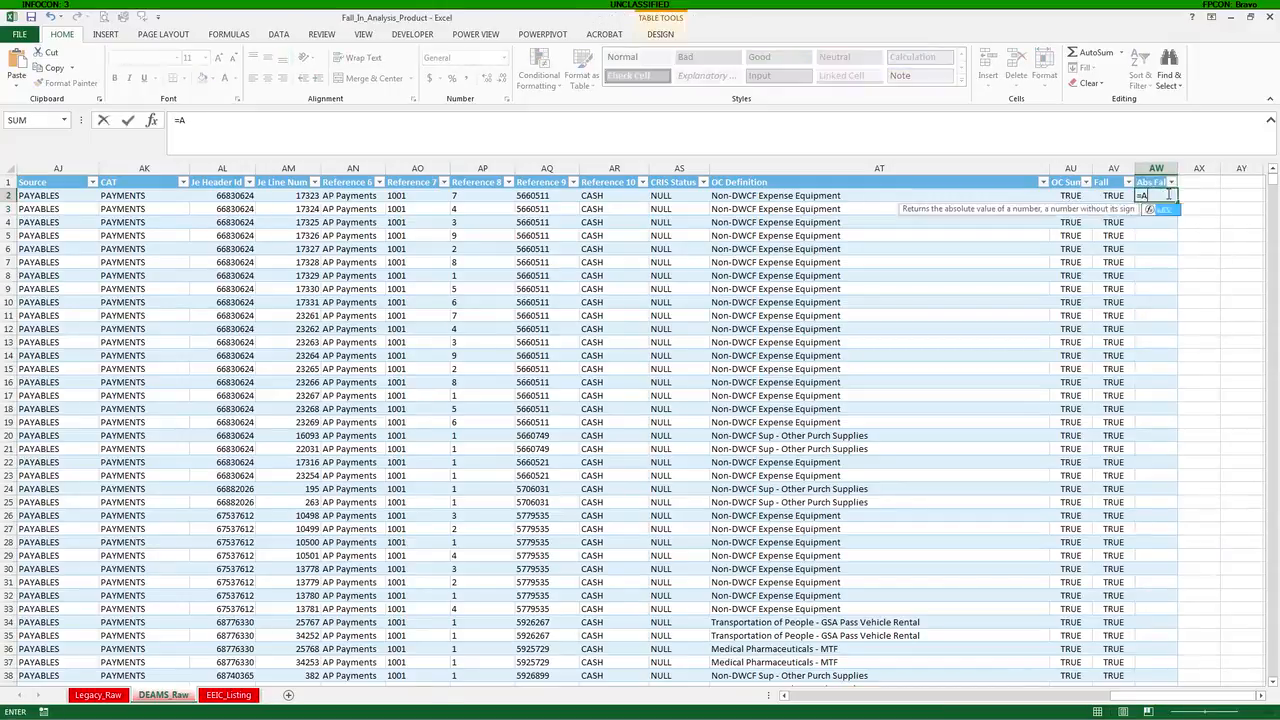
key(Tab)
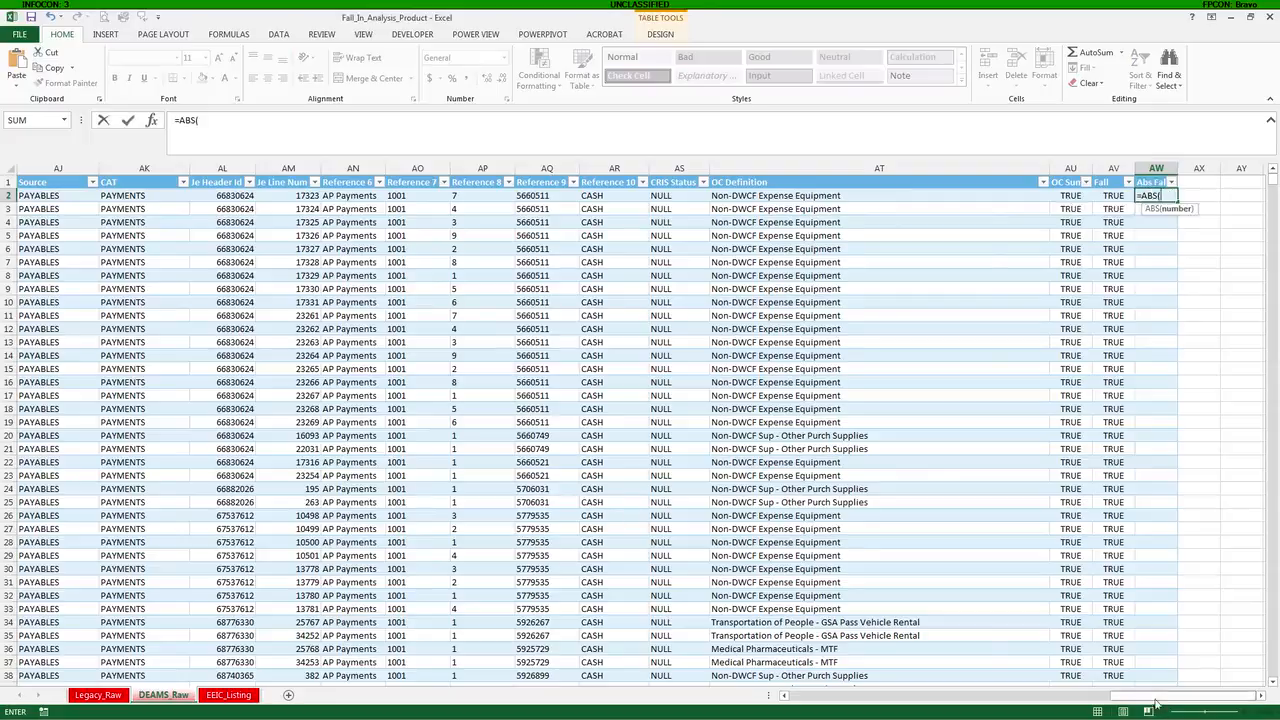
drag(1160, 695, 800, 696)
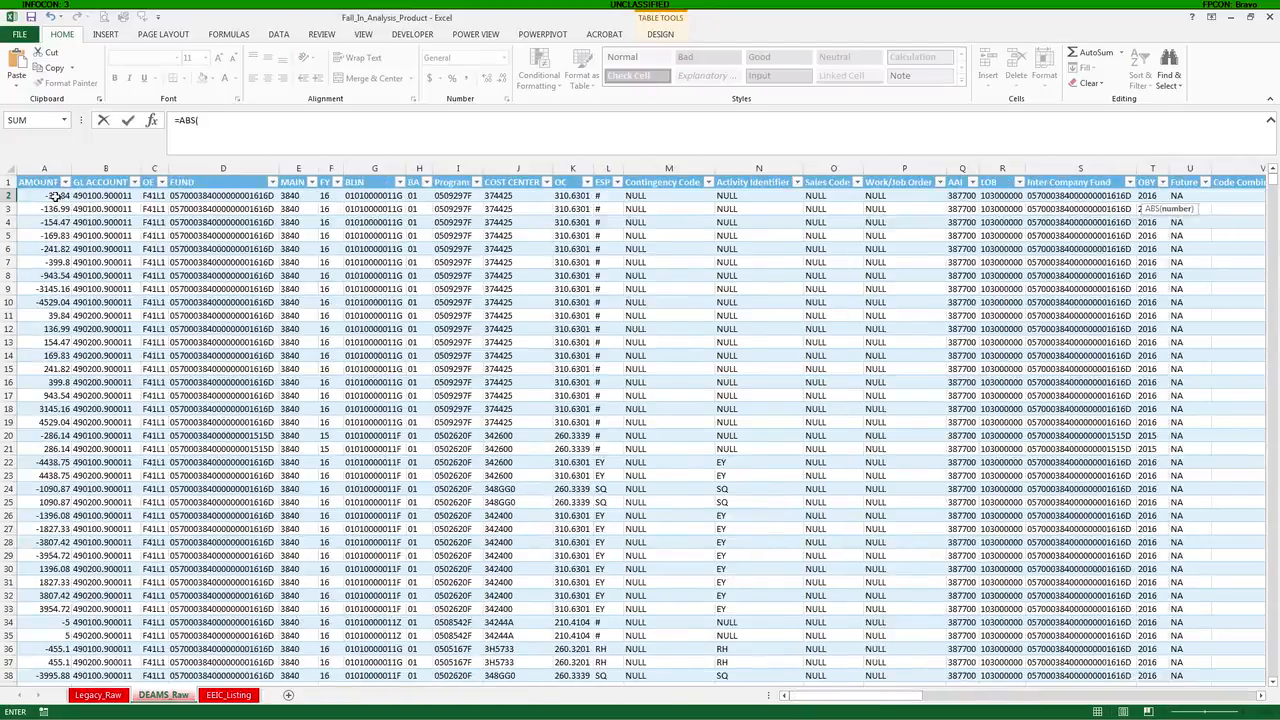
click(55, 196)
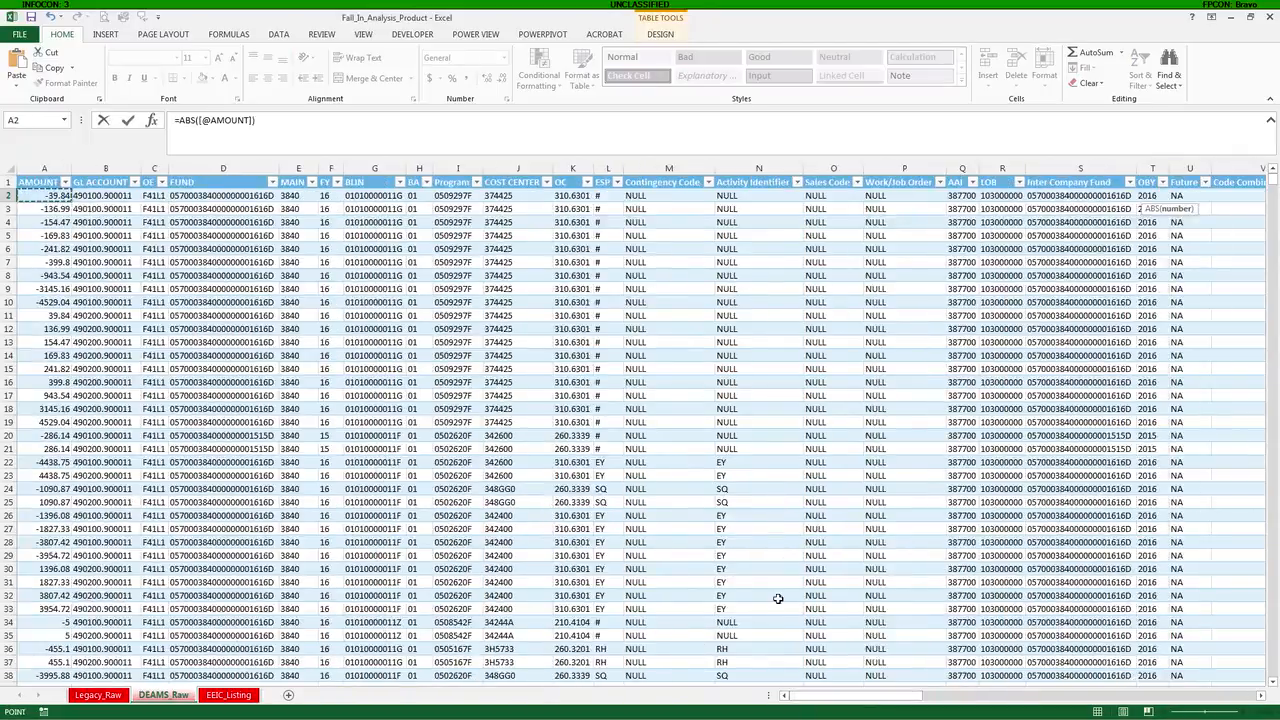
key(Return)
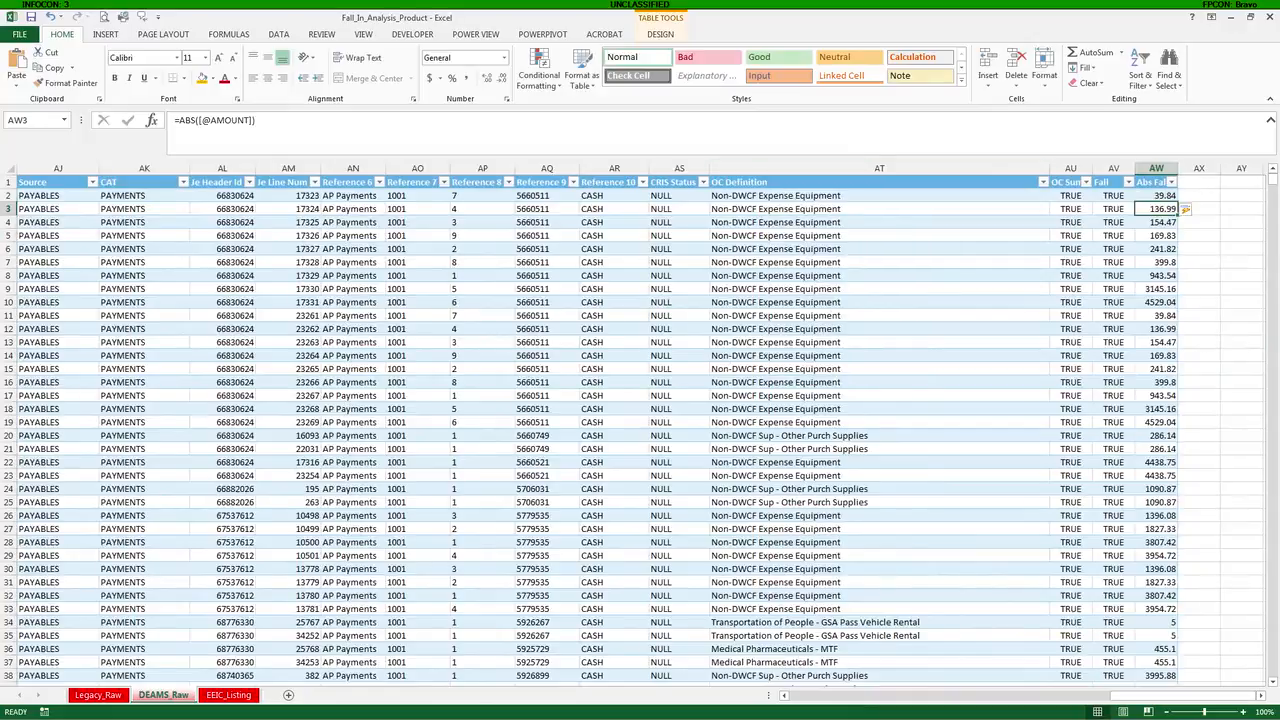
- Add a new table column after Abs Fall by heading AX1 Threshold
key(alt+Tab)
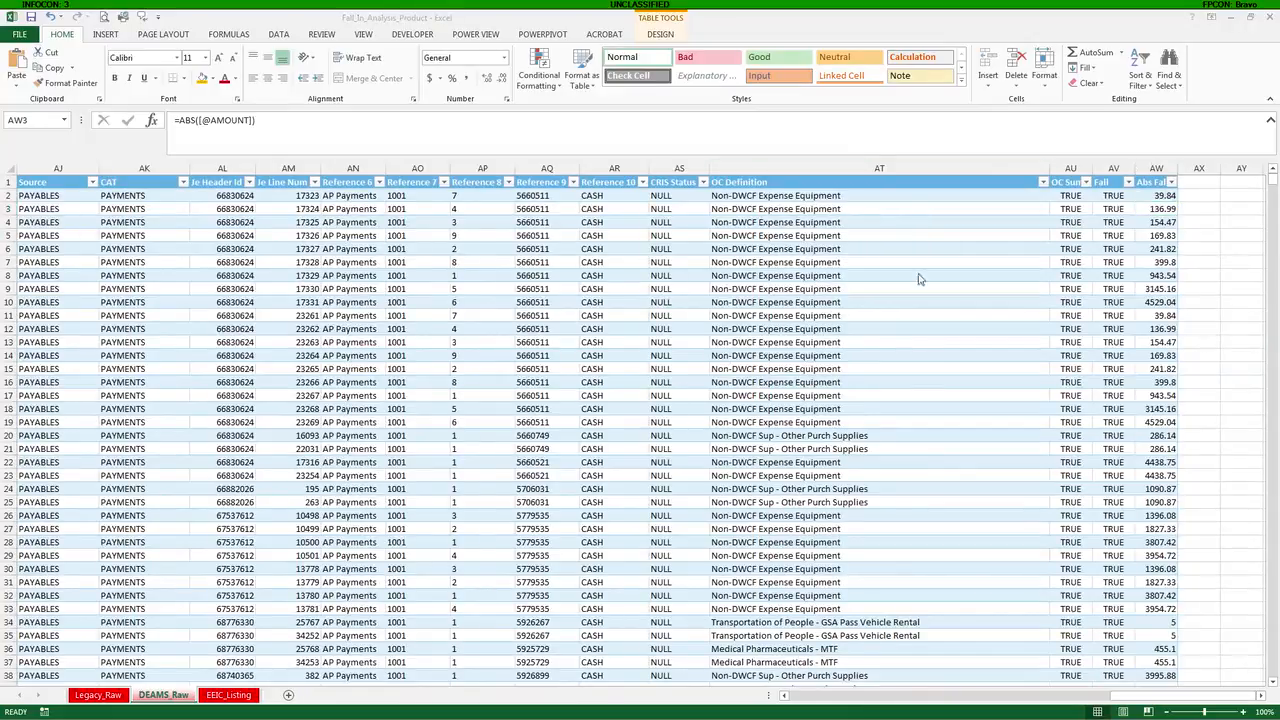
key(alt+Tab)
click(1208, 185)
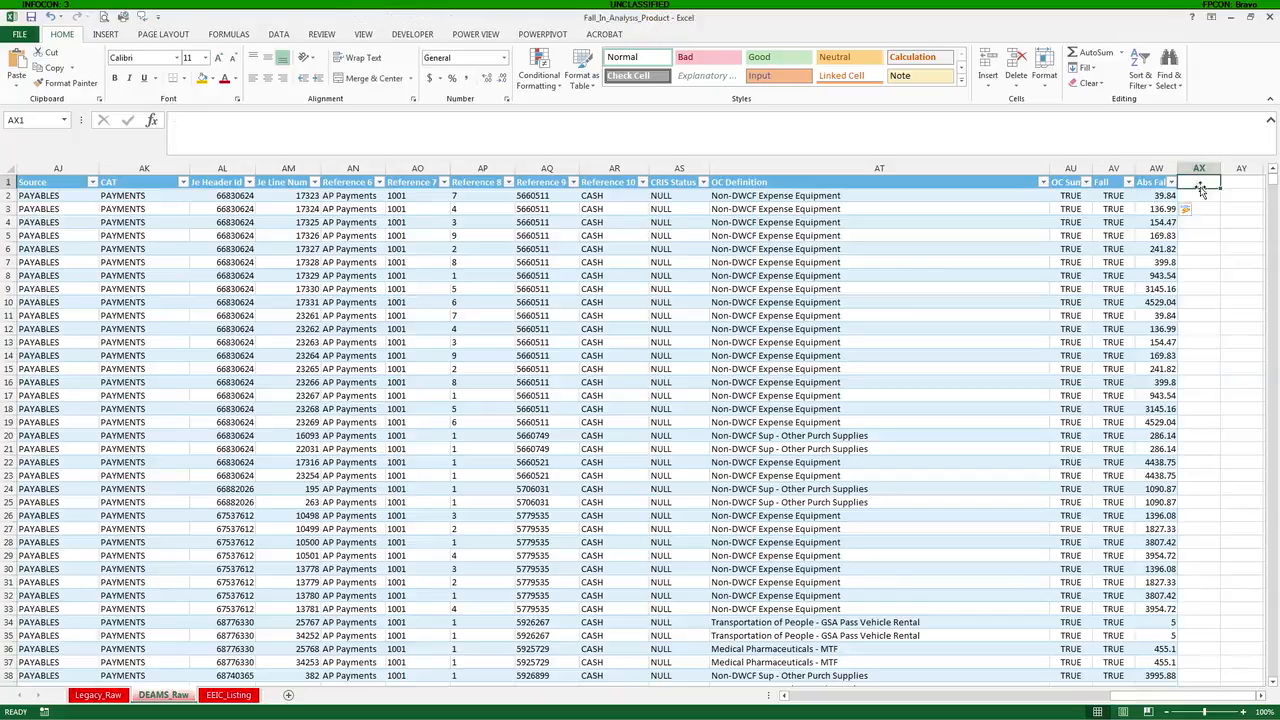
text(Thresh)
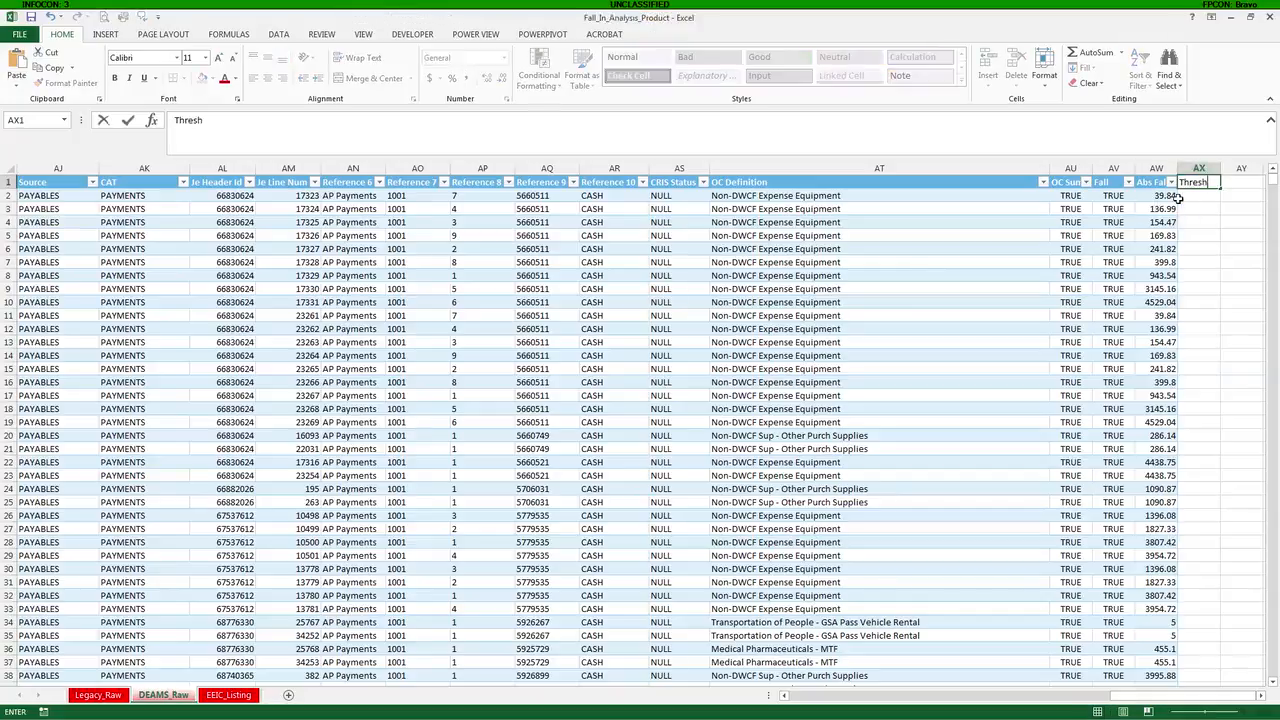
text(old)
key(ctrl+Return)
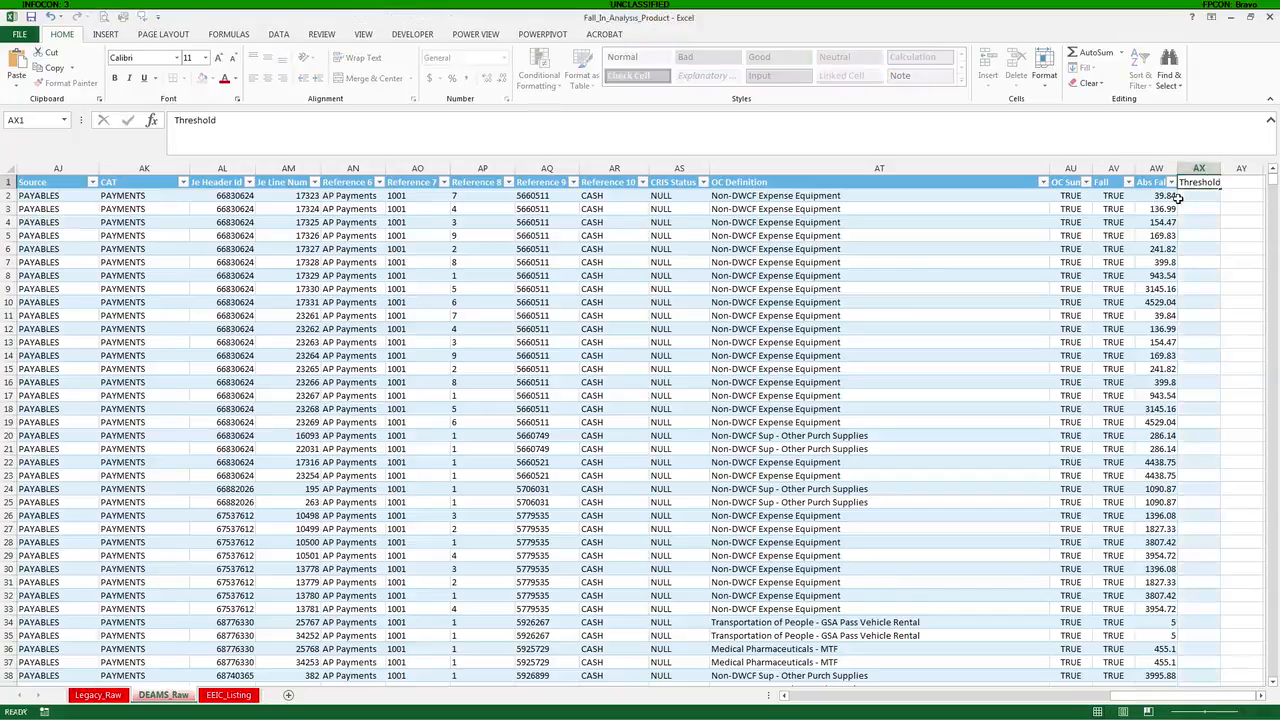
- Copy the SUMIFS part, including its rounding argument, from the OC Sum formula in AU2, leaving that formula as it is
click(1070, 196)
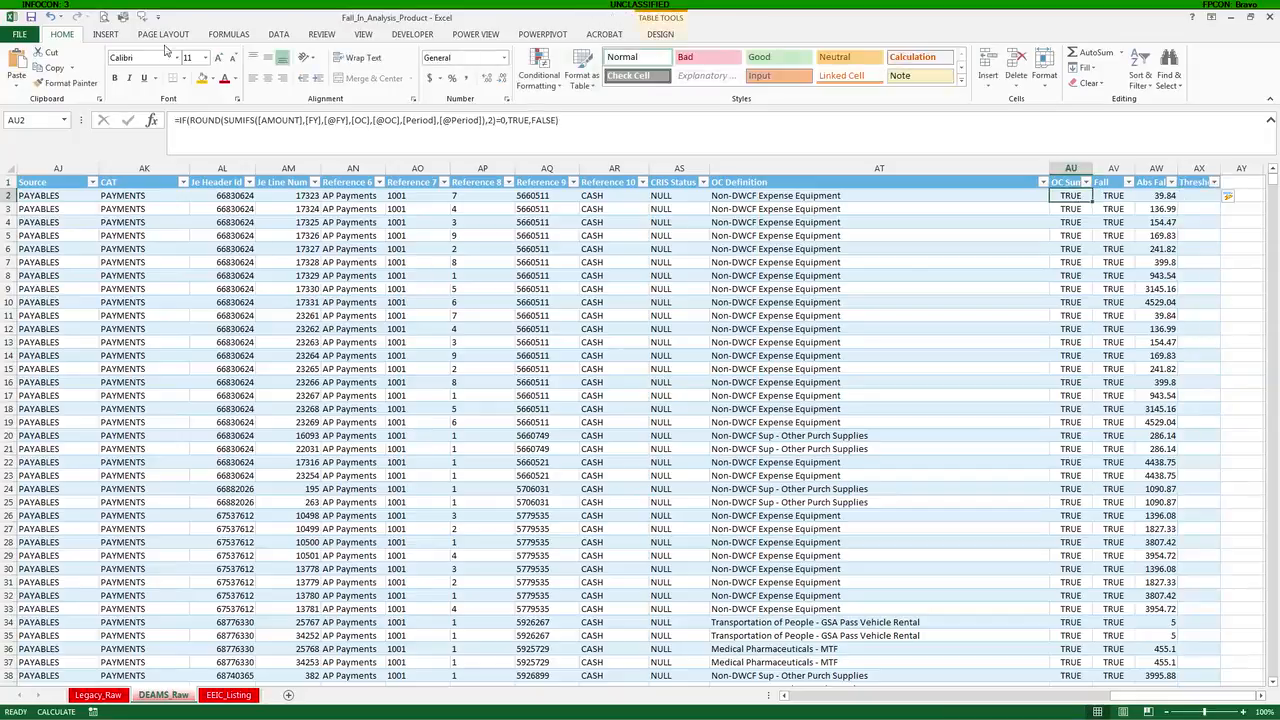
drag(222, 120, 497, 120)
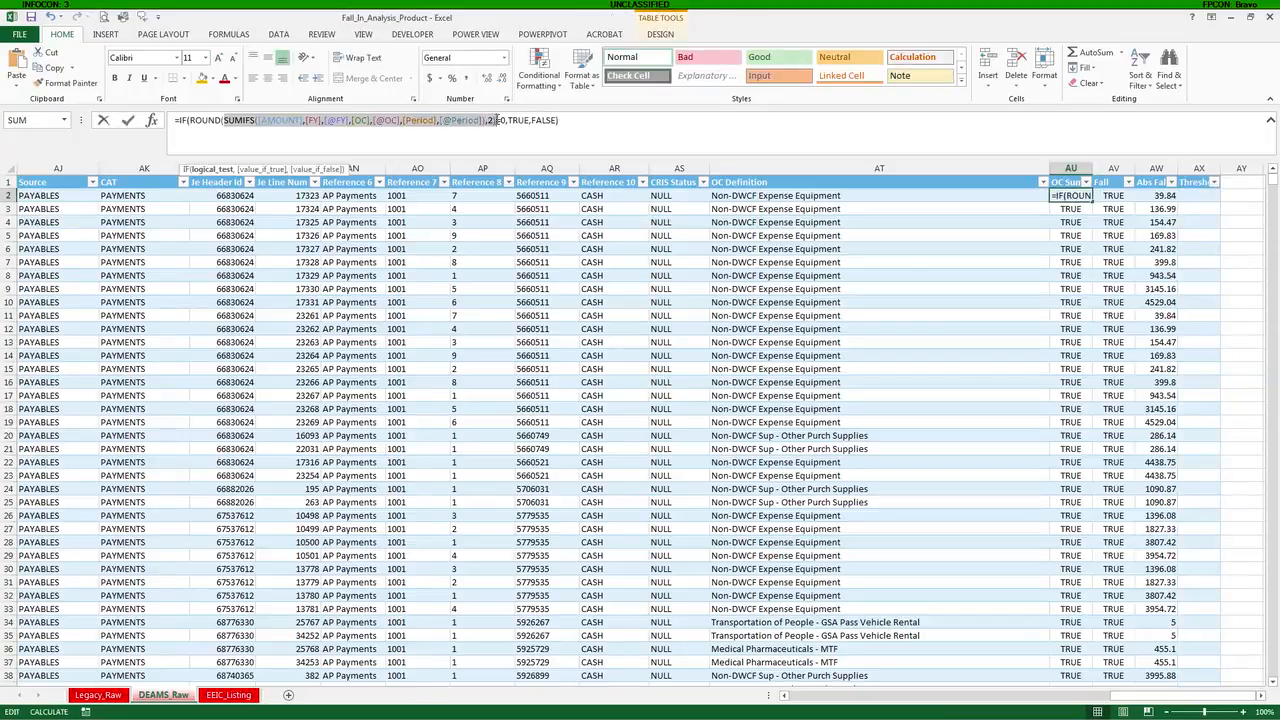
key(Return)
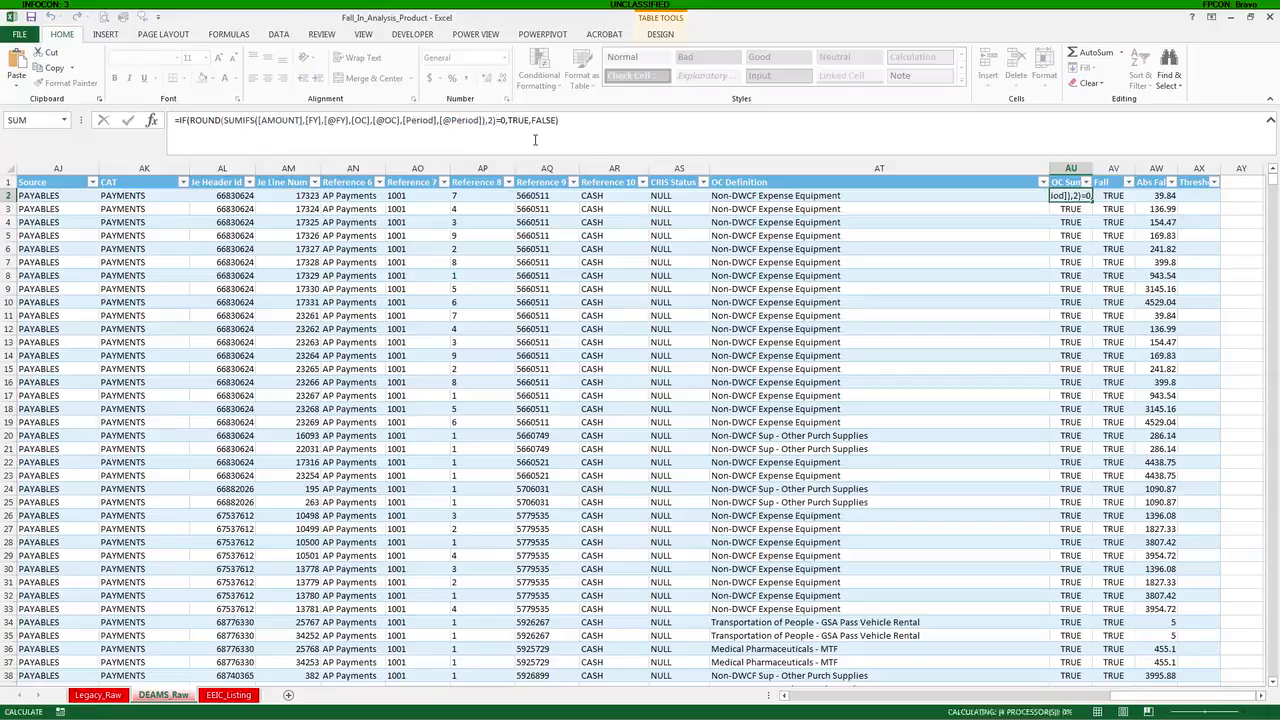
click(1181, 196)
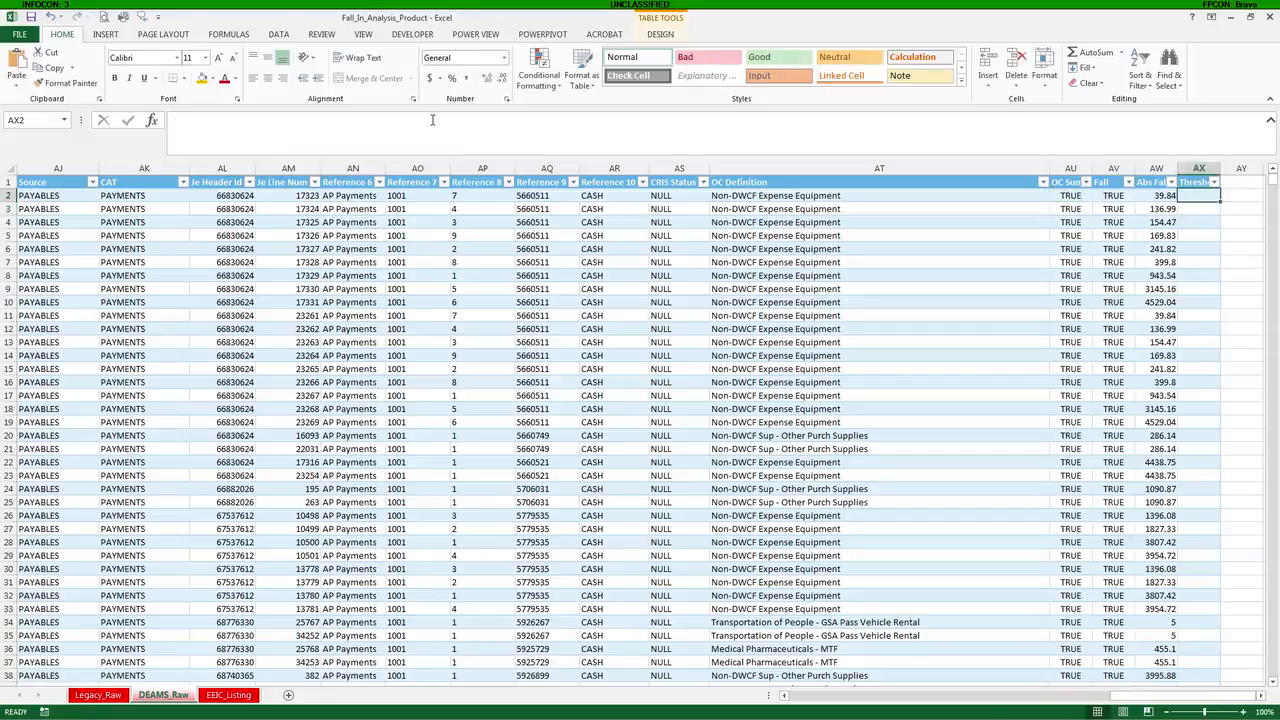
click(432, 120)
text(=if()
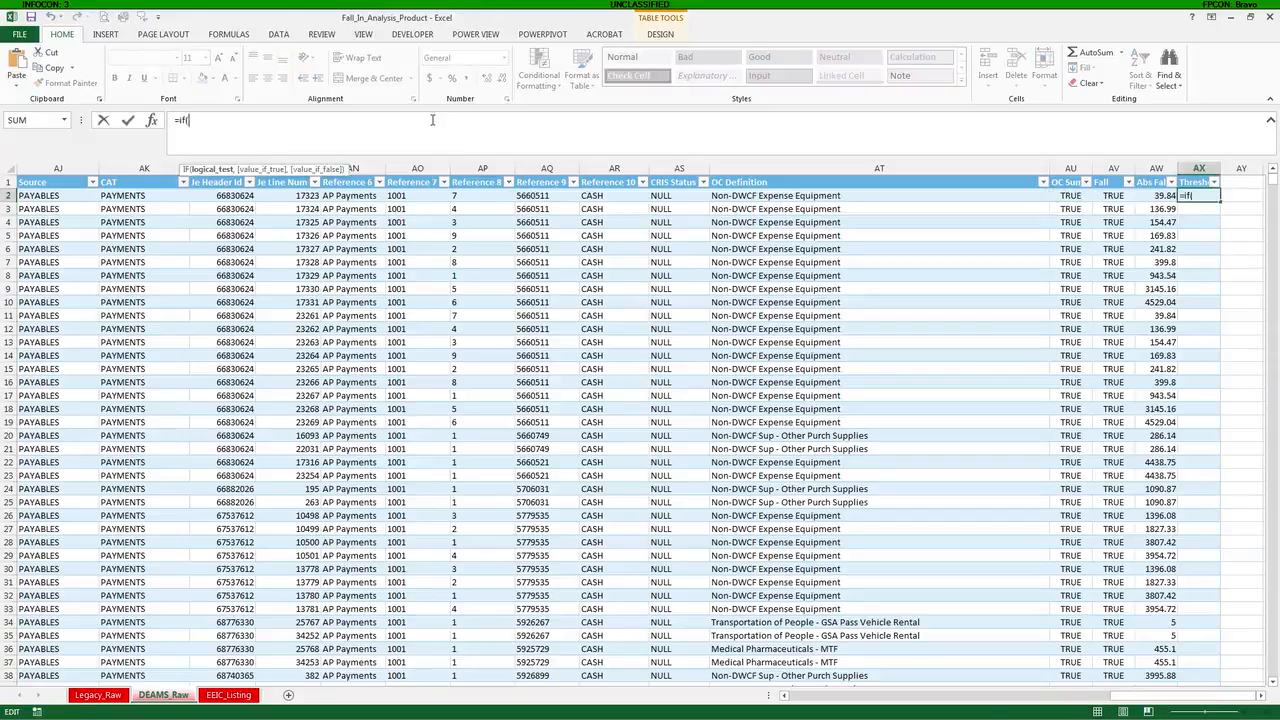
key(ctrl+v)
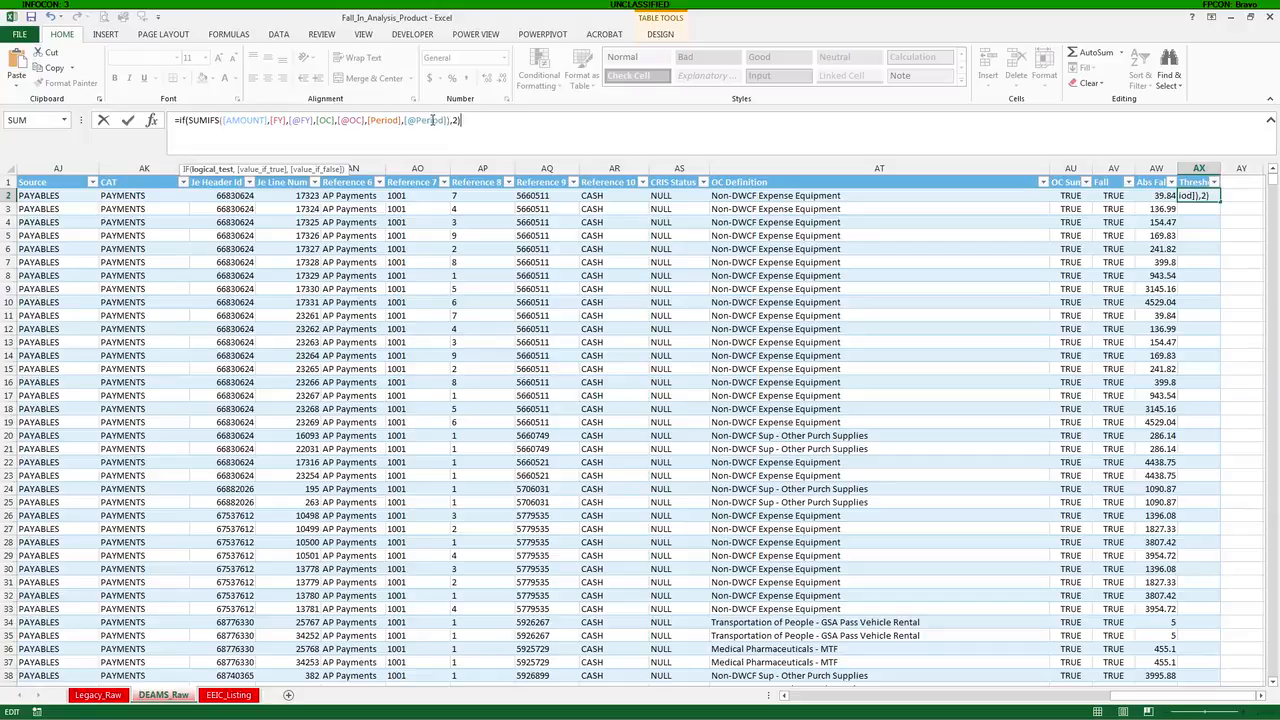
text(>)
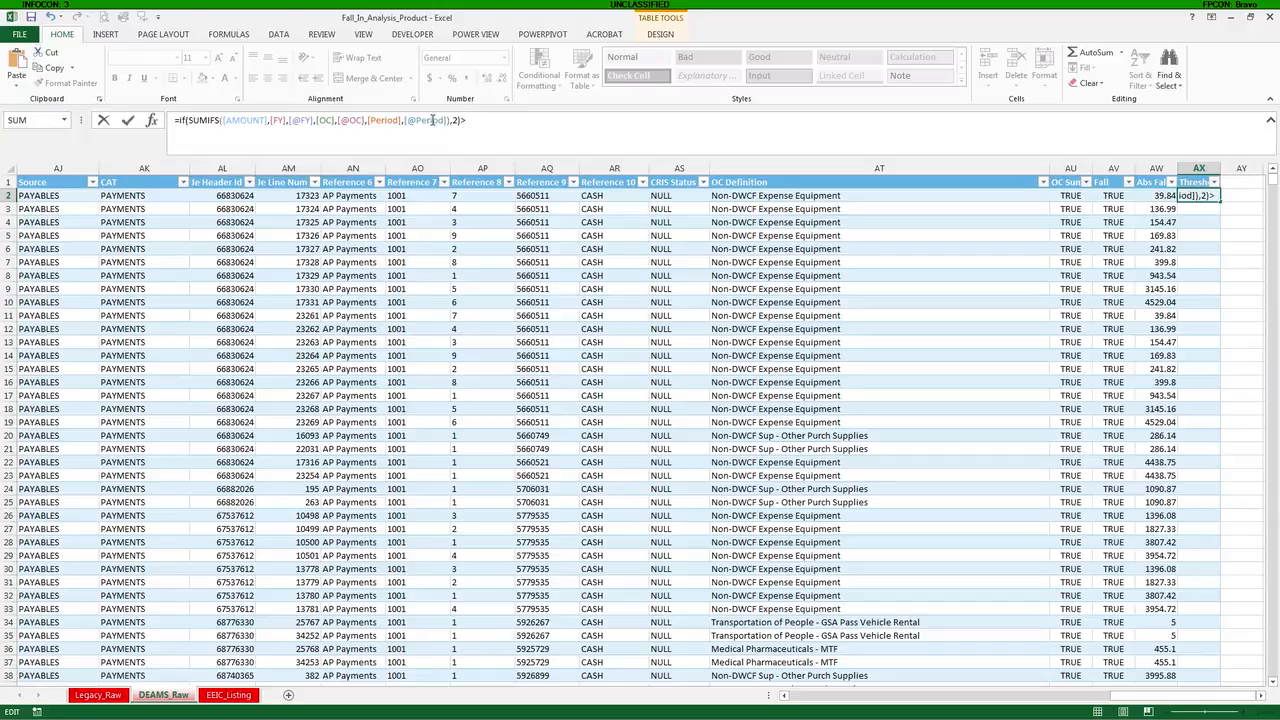
key(BackSpace)
key(BackSpace)
key(BackSpace)
key(BackSpace)
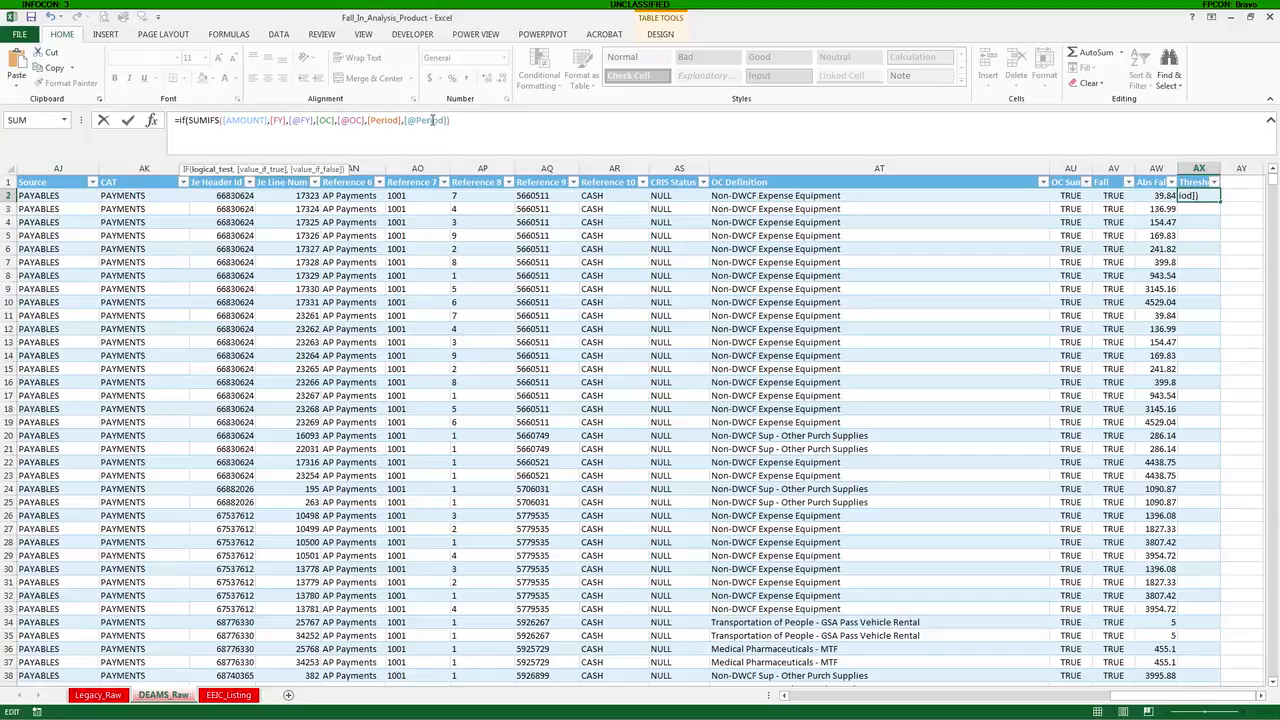
text(200,)
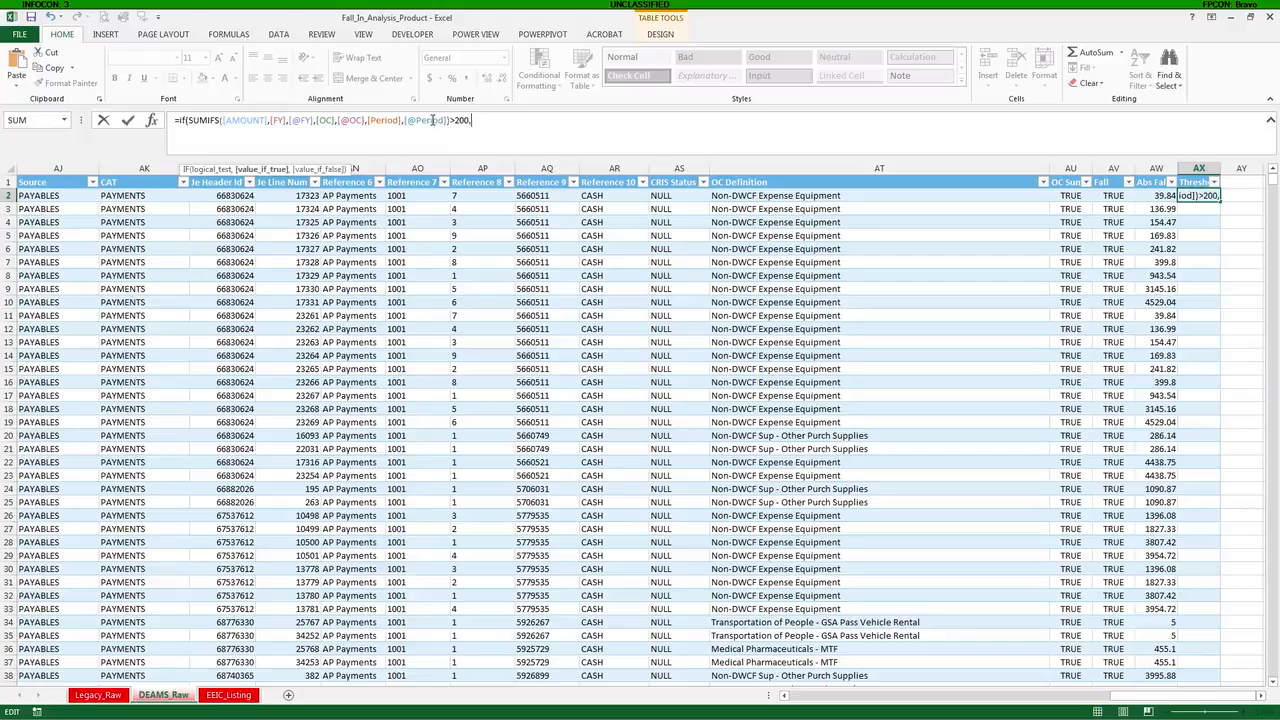
text(True,Fa)
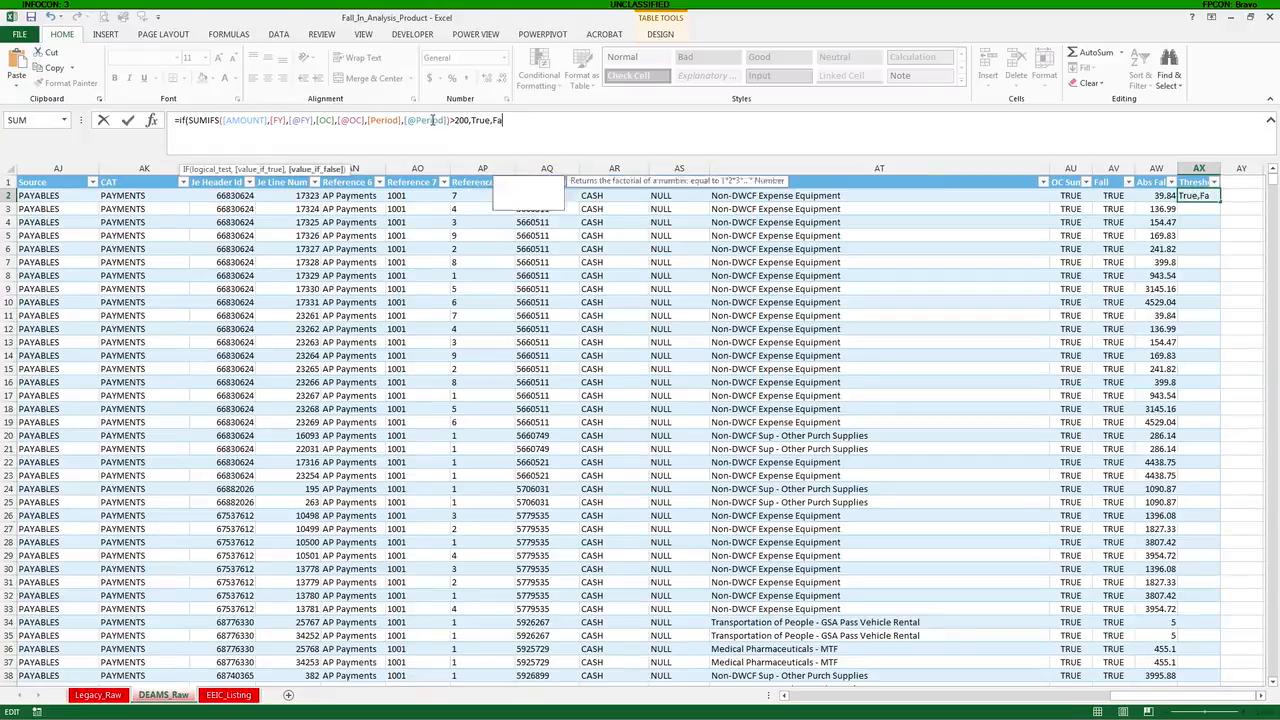
text(lse))
key(Return)
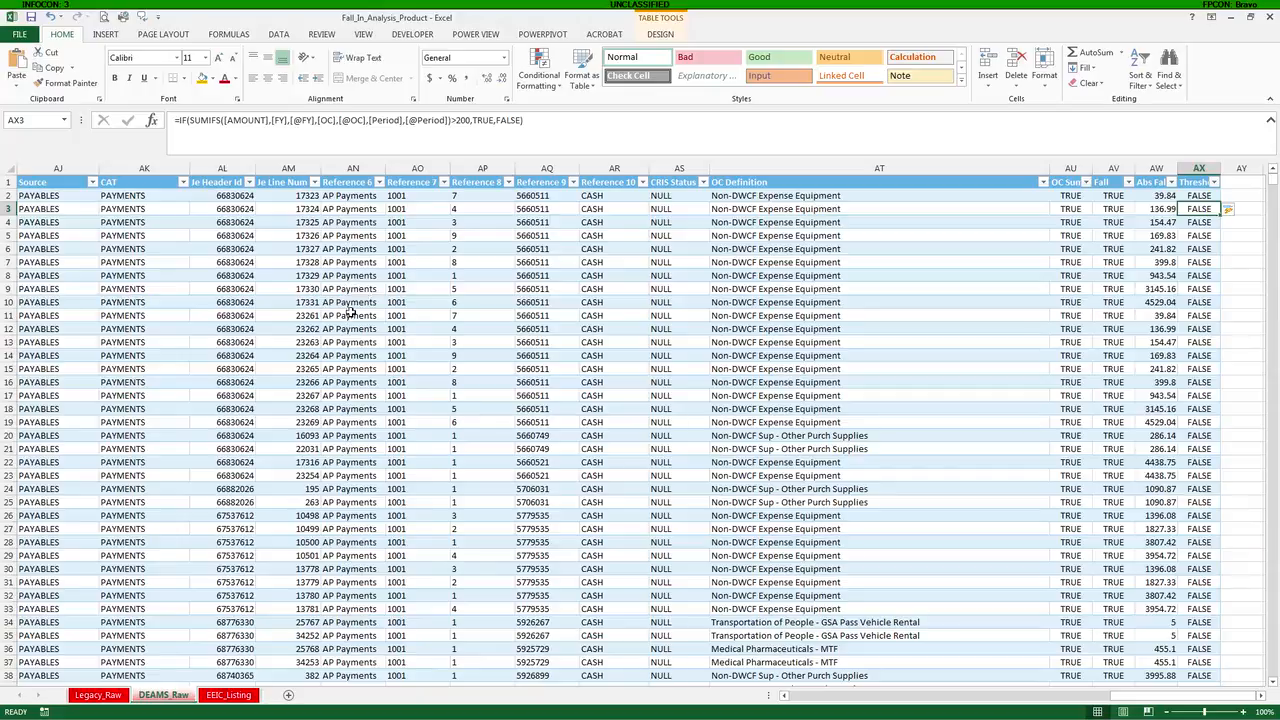
- Review the DEAMS_Raw table, and then the tables on the EEIC_Listing and Legacy_Raw sheets
scroll(350, 311, down, 1)
scroll(350, 311, up, 1)
click(178, 697)
click(229, 695)
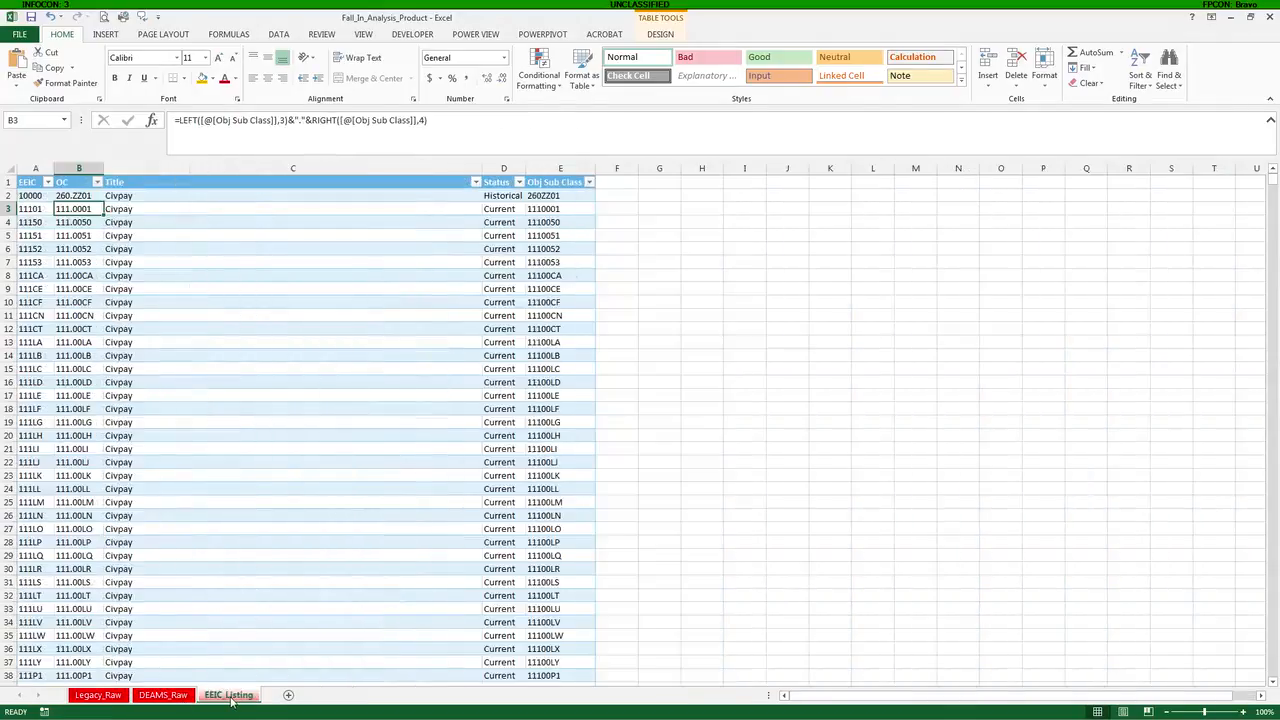
click(97, 695)
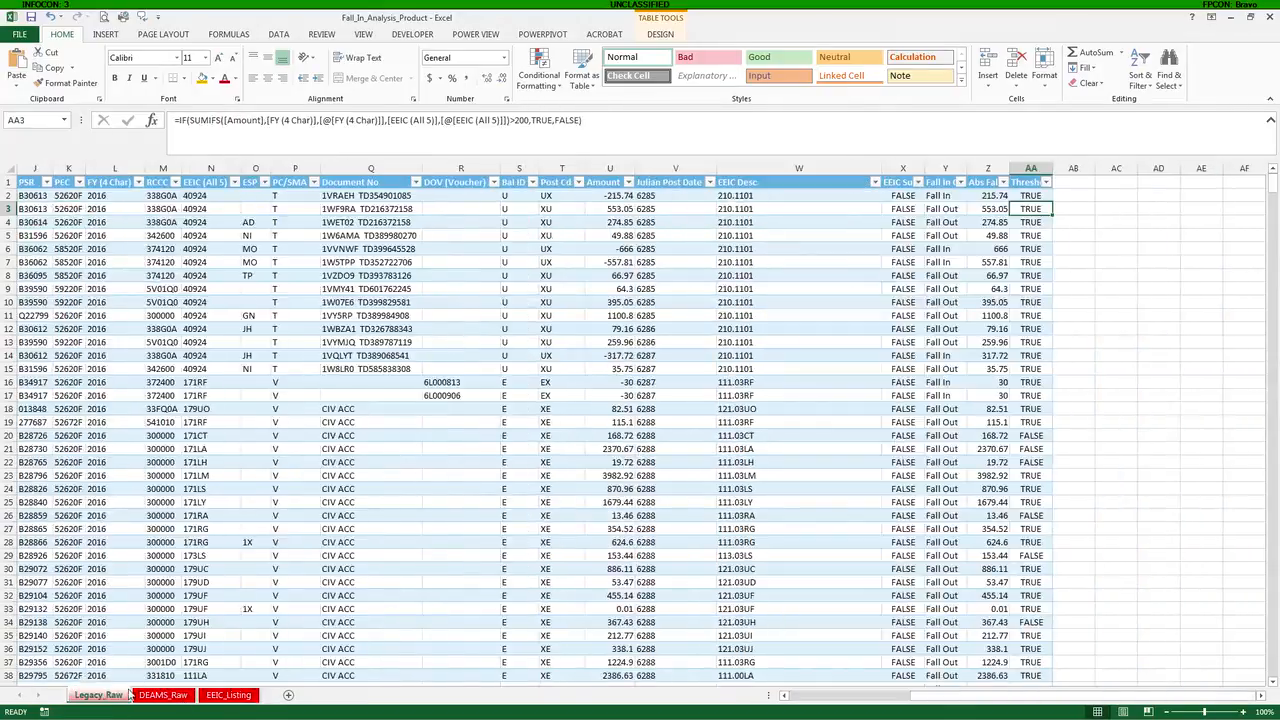